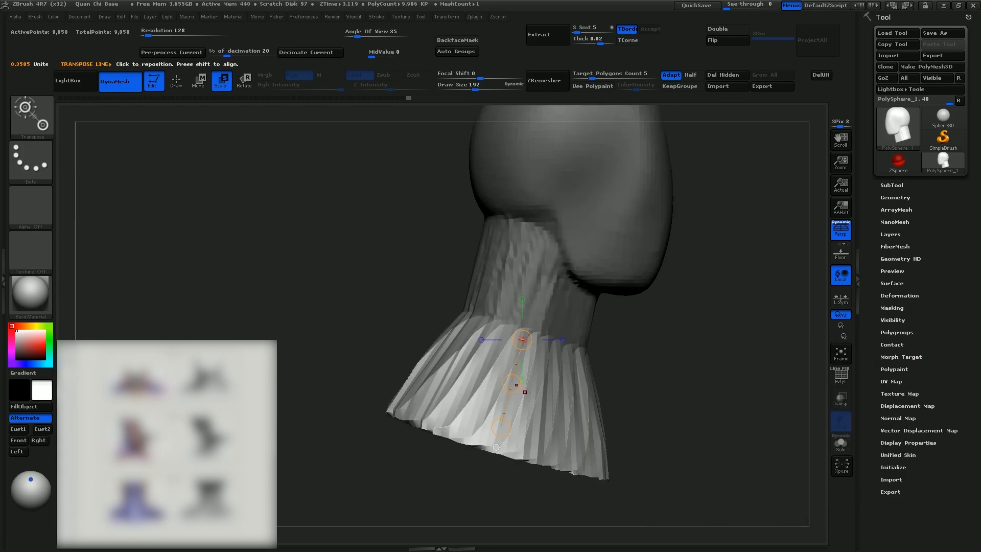
Step: Scale the neck's lower end and shape it into a shoulder base with the Clay brush
mouse_move(584, 368)
mouse_down()
mouse_move(547, 377)
mouse_move(533, 368)
mouse_up()
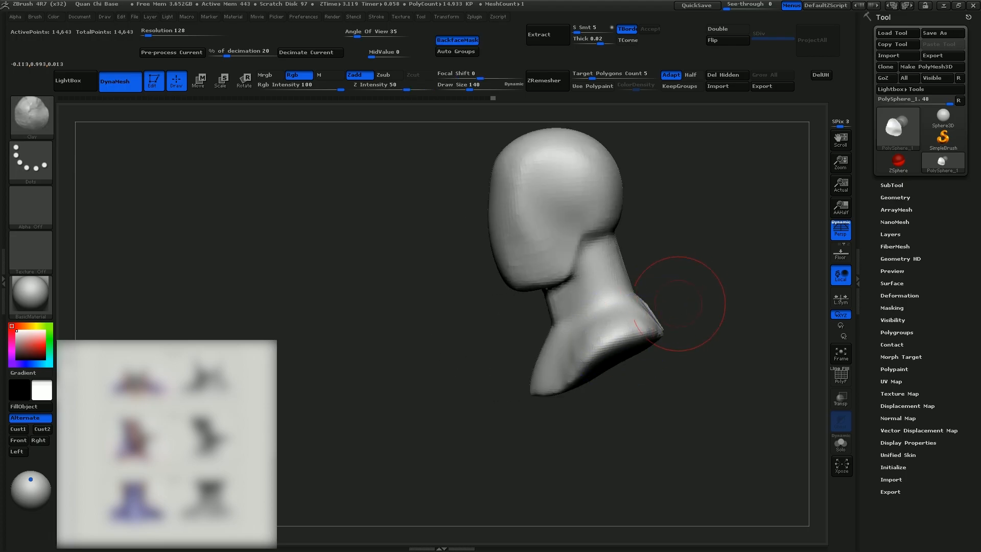
key(s)
drag(449, 347, 454, 347)
drag(490, 260, 482, 272)
key(s)
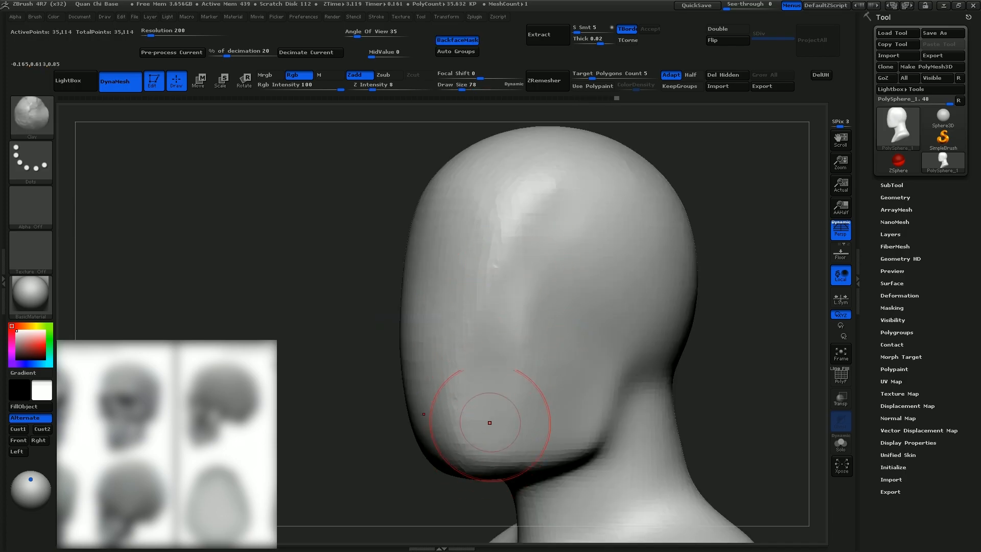
Step: Flatten the side of the head to define the boundary between the face's front and side planes
drag(725, 388, 797, 384)
alt+drag(572, 357, 531, 311)
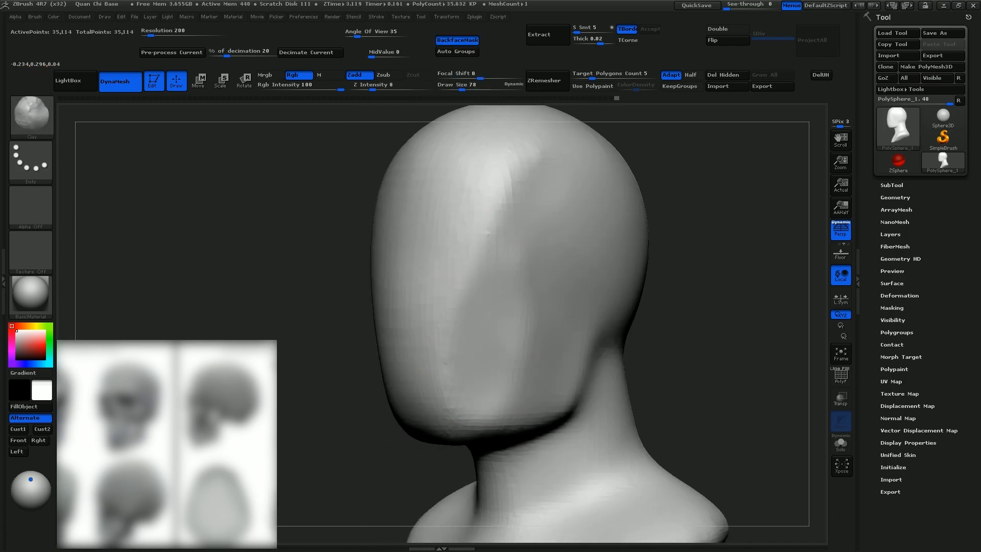
drag(725, 357, 748, 366)
drag(511, 204, 524, 276)
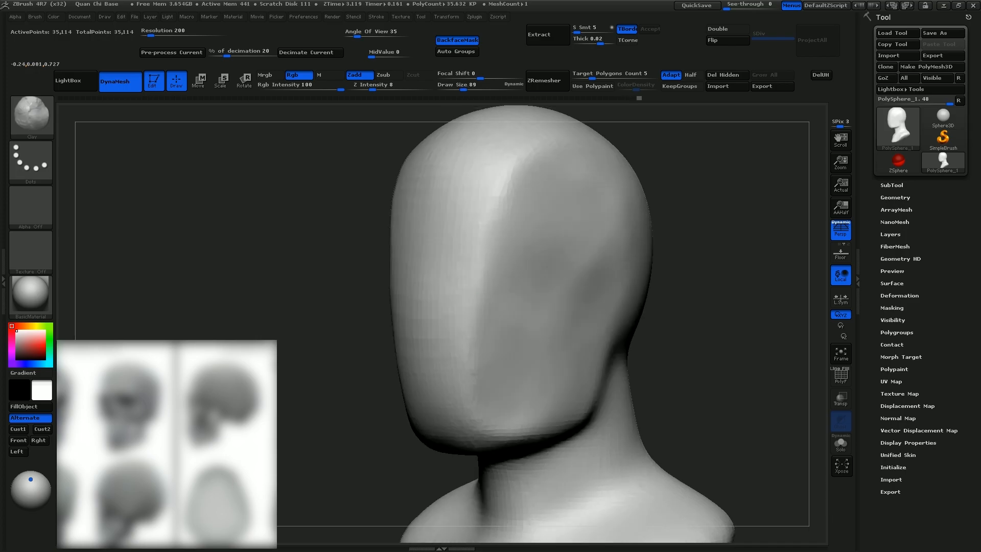
Step: Reshape the side of the face with the Move brush and mask the head, leaving the central face area unmasked
key(b)
key(m)
key(v)
drag(715, 358, 756, 355)
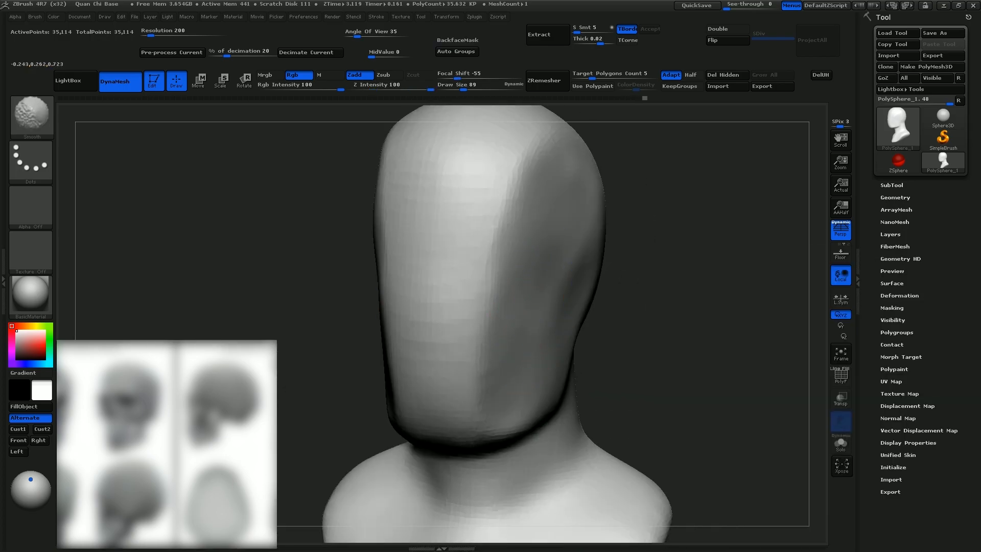
key(s)
mouse_move(473, 246)
ctrl+mouse_down()
mouse_move(524, 267)
mouse_move(360, 427)
mouse_move(370, 404)
ctrl+mouse_up()
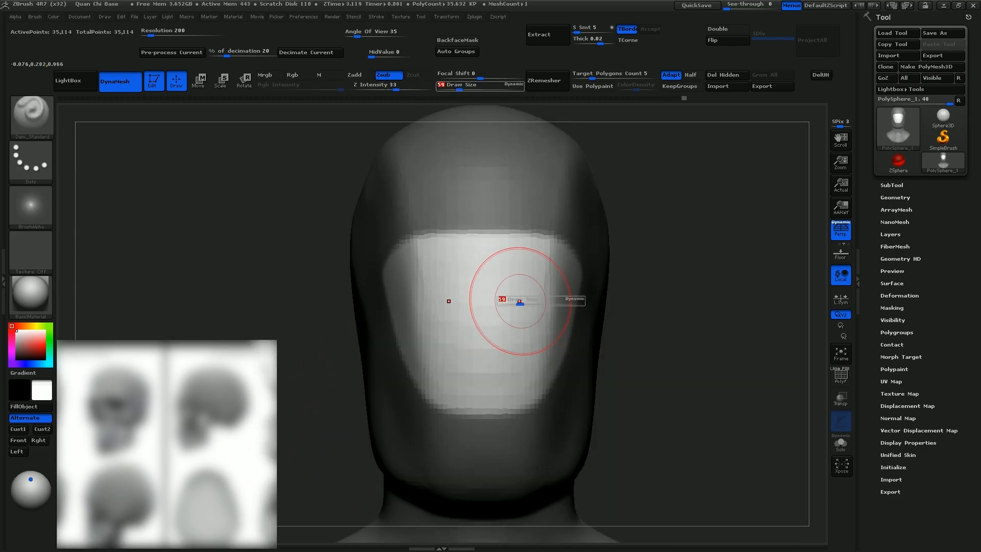
Step: Carve a horizontal eye line across the unmasked face with Dam Standard and hollow the eye sockets along it
drag(574, 274, 508, 272)
drag(573, 277, 501, 277)
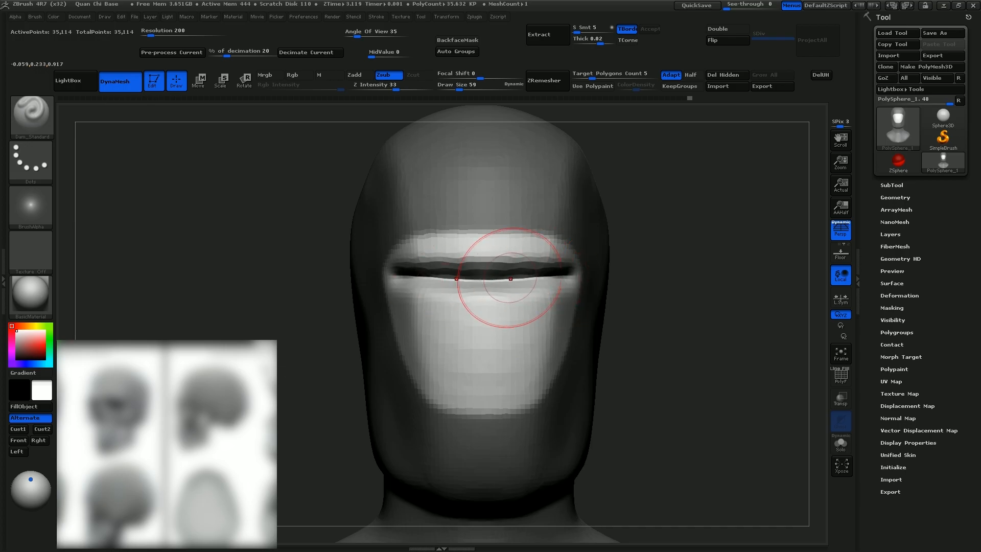
middle_drag(158, 388, 272, 388)
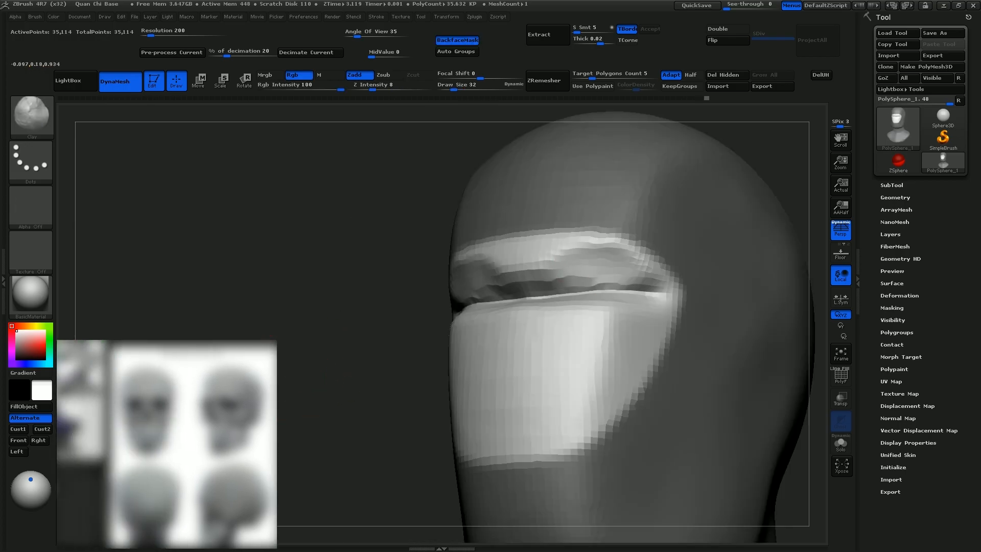
drag(618, 273, 557, 260)
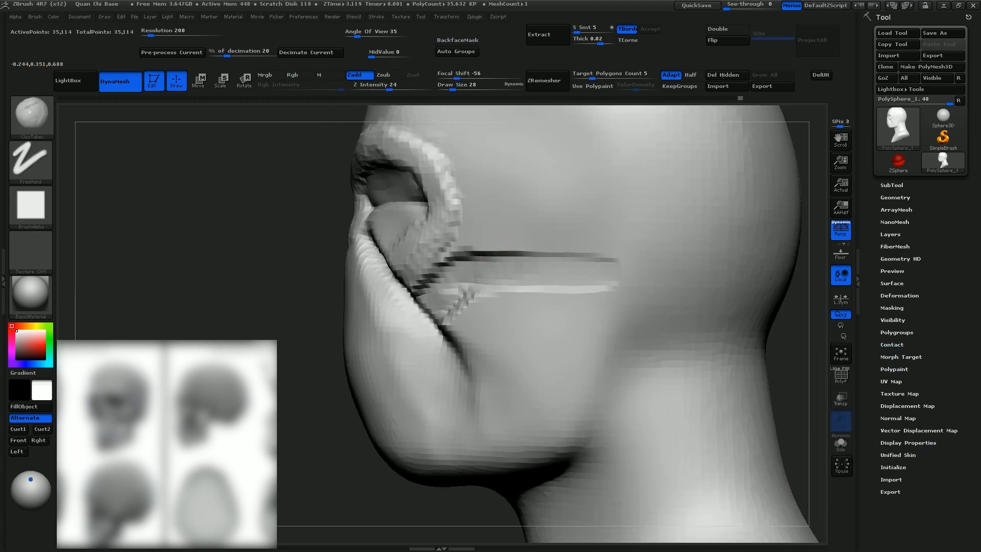
Step: Build up the zygomatic arch, cheek and temple with the Clay Tubes brush
drag(480, 271, 503, 270)
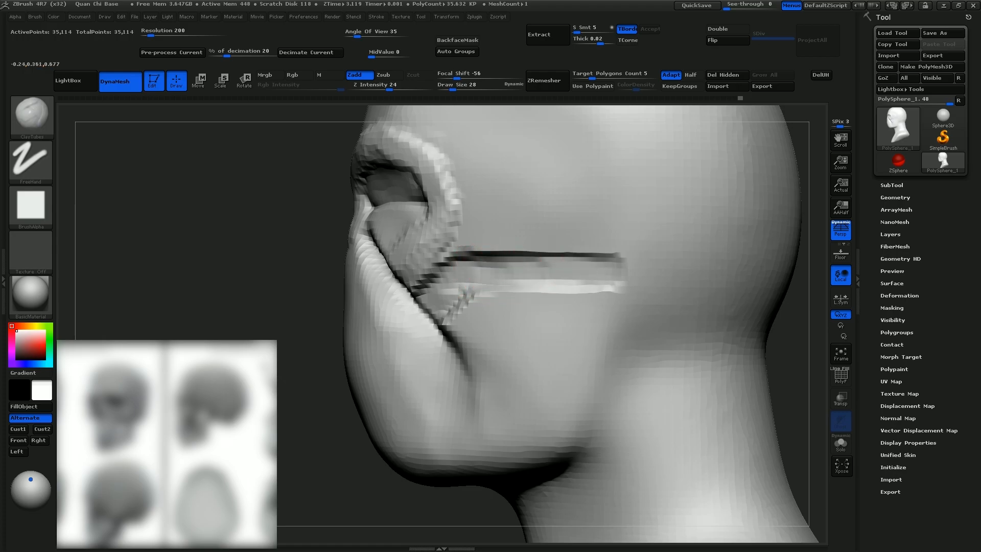
mouse_move(583, 266)
mouse_down()
mouse_move(587, 286)
mouse_move(567, 352)
mouse_move(521, 365)
mouse_up()
drag(521, 365, 491, 360)
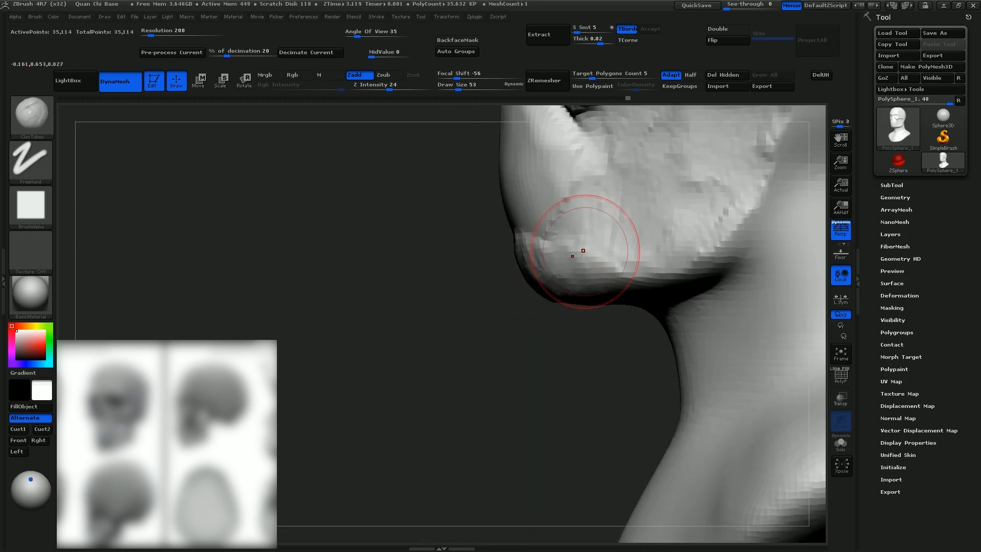
key(s)
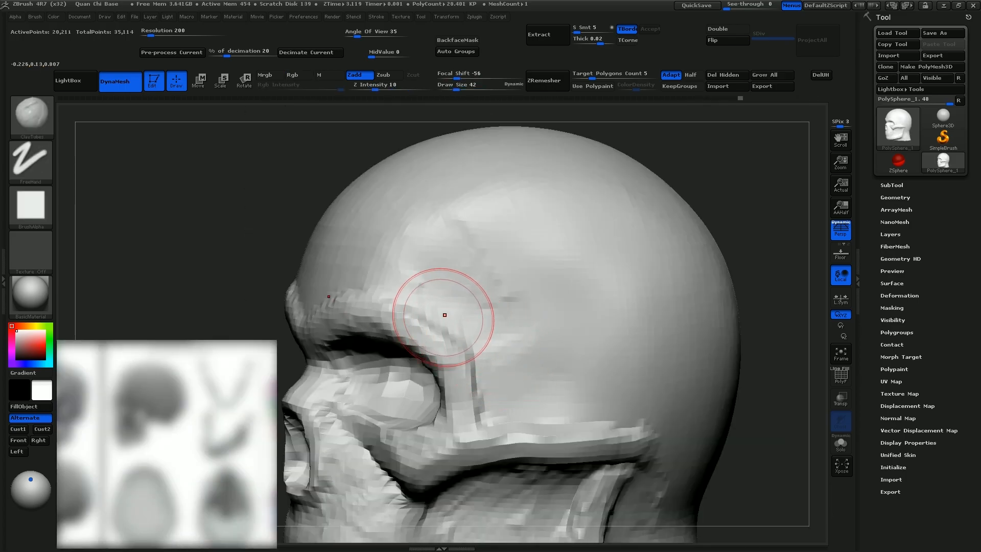
drag(444, 315, 528, 297)
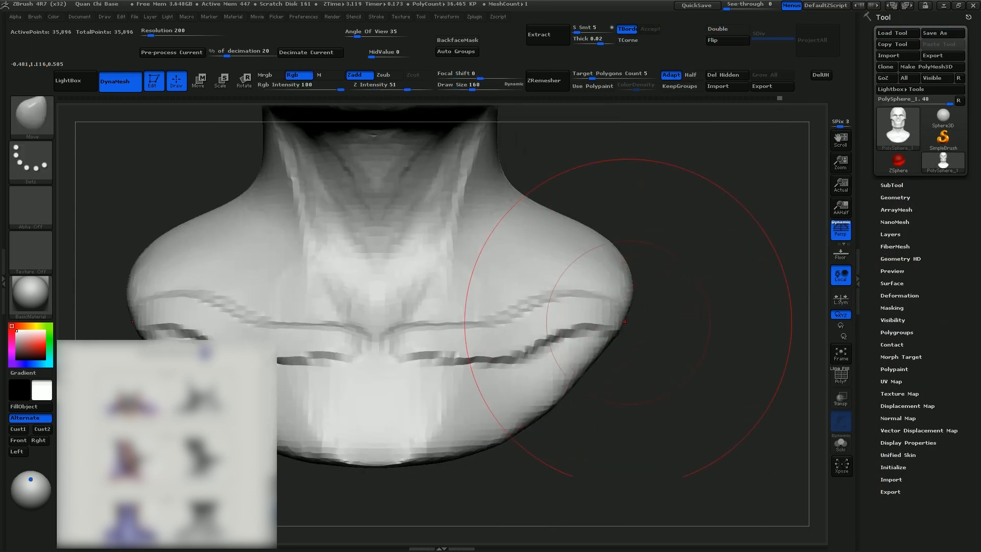
Step: Reshape the outer ends of the shoulders with the Move brush
mouse_move(623, 307)
mouse_down()
mouse_move(635, 281)
mouse_move(671, 321)
mouse_up()
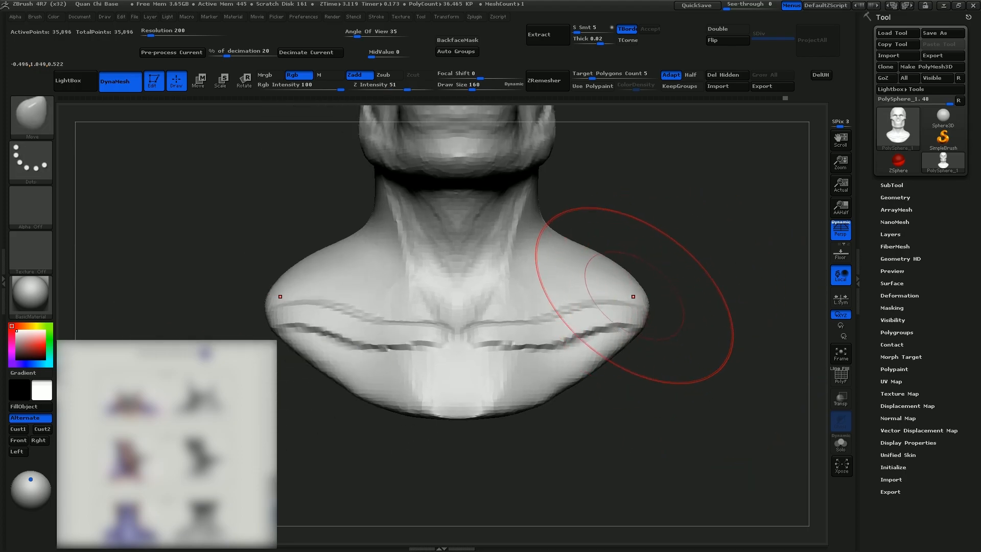
mouse_move(664, 266)
mouse_down()
mouse_move(607, 307)
mouse_move(604, 286)
mouse_up()
key(s)
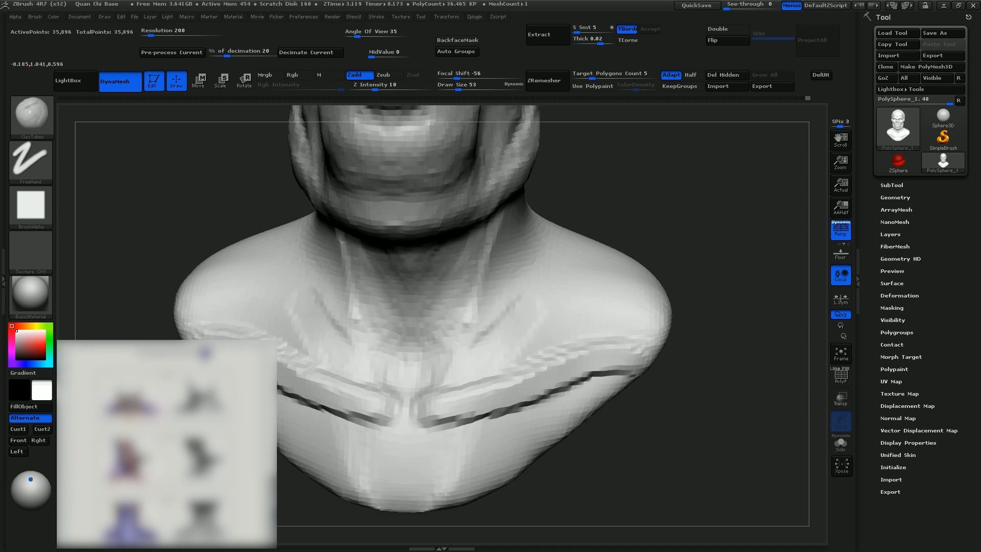
Step: Build up the sternocleidomastoid and the hollows between neck and collarbones with Clay Tubes
mouse_move(520, 297)
mouse_down()
mouse_move(472, 339)
mouse_move(485, 341)
mouse_up()
drag(710, 256, 636, 271)
mouse_move(488, 264)
mouse_down()
mouse_move(461, 313)
mouse_move(549, 286)
mouse_move(582, 296)
mouse_move(511, 286)
mouse_move(493, 304)
mouse_up()
drag(493, 304, 476, 327)
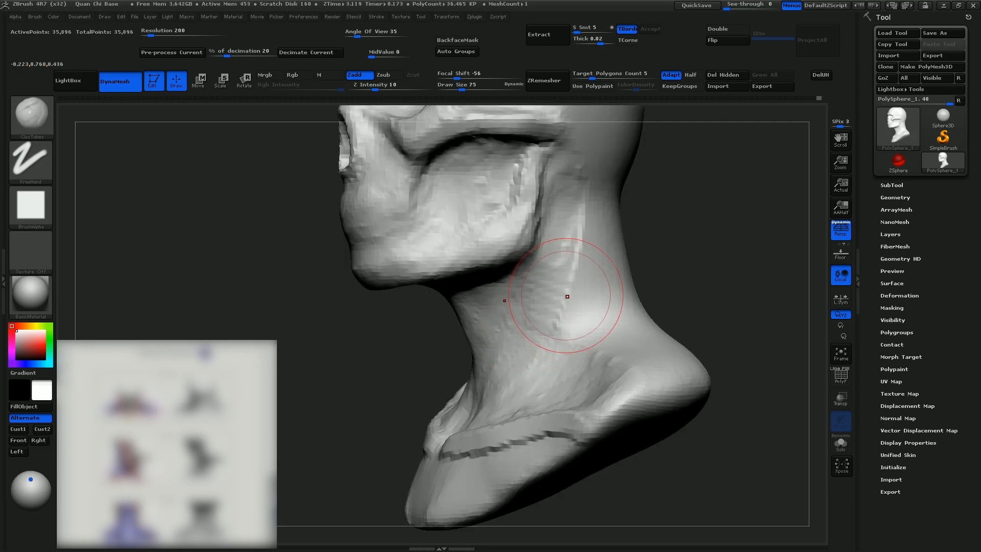
drag(705, 266, 664, 273)
drag(547, 229, 541, 257)
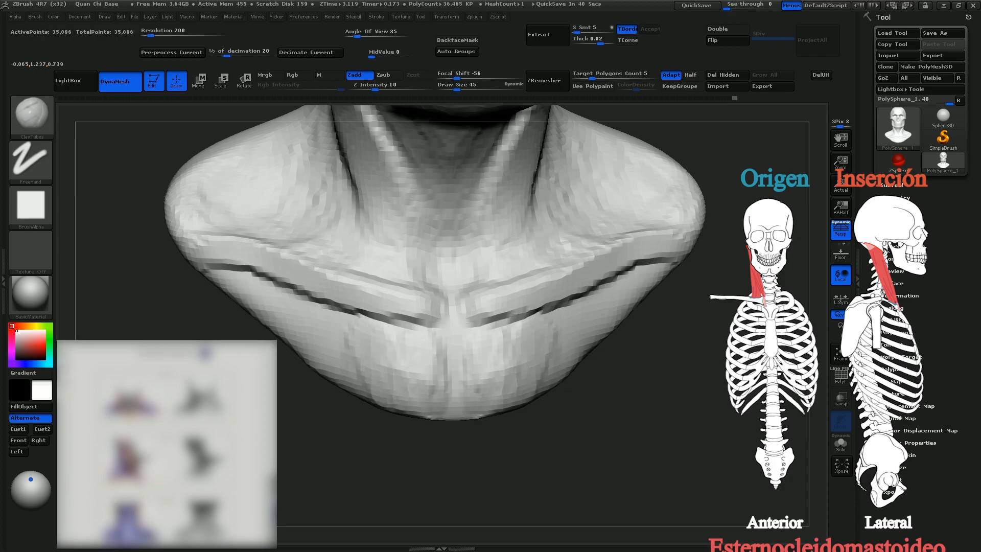
drag(375, 375, 267, 292)
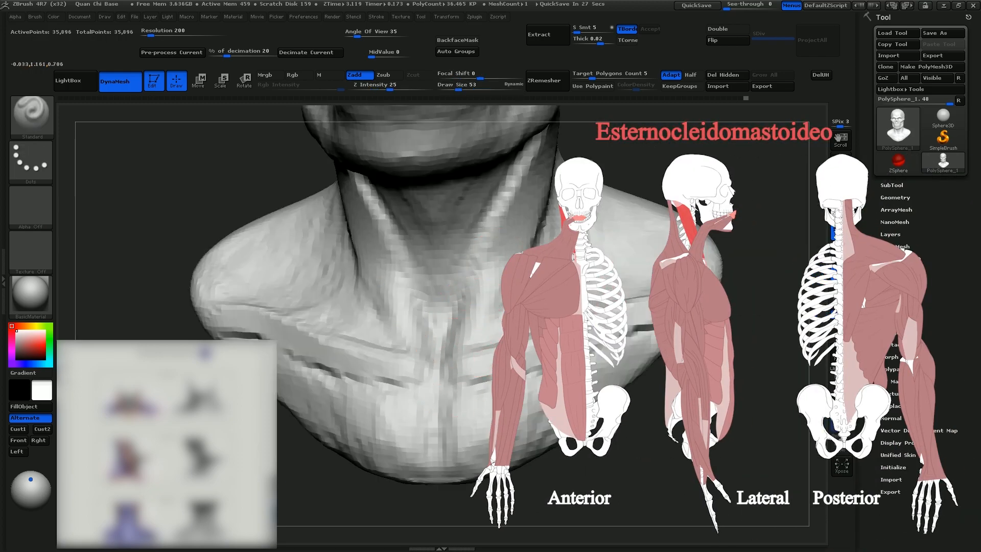
Step: Build up the muscle masses on the back of the neck with Clay Tubes at draw size 86
key(b)
key(c)
key(b)
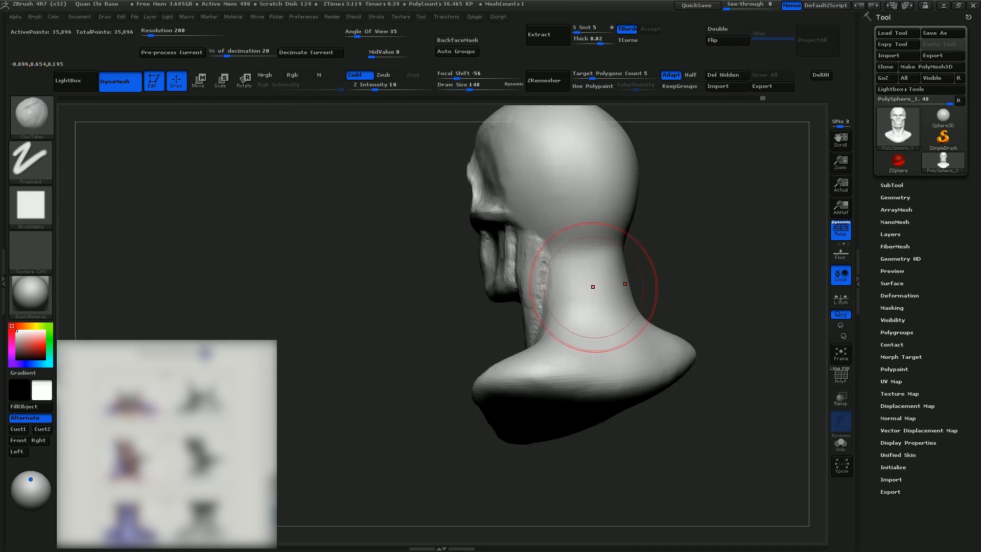
ctrl+right_drag(593, 286, 593, 332)
right_drag(516, 301, 552, 287)
key(s)
drag(548, 279, 541, 277)
shift+right_drag(633, 312, 585, 294)
drag(571, 271, 576, 348)
drag(595, 255, 602, 281)
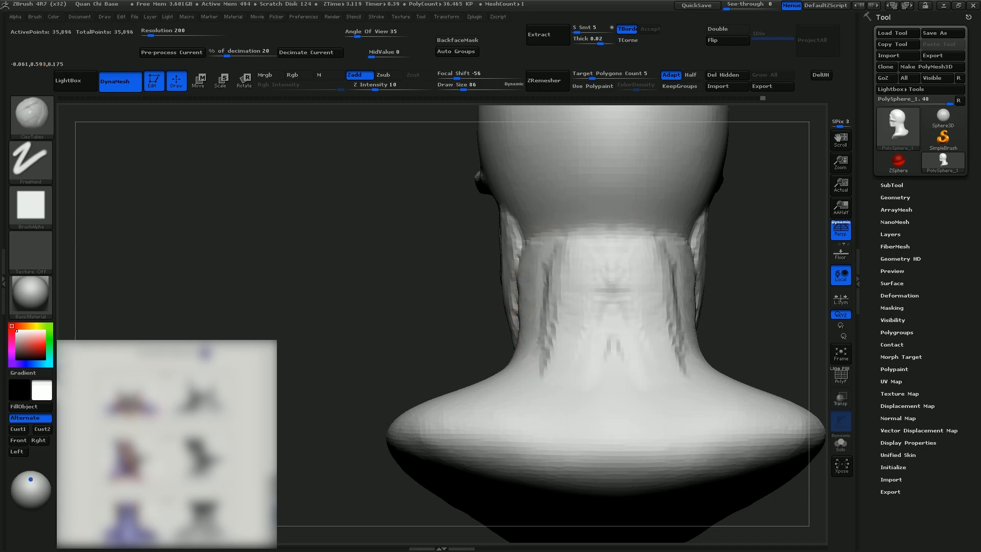
drag(567, 301, 552, 357)
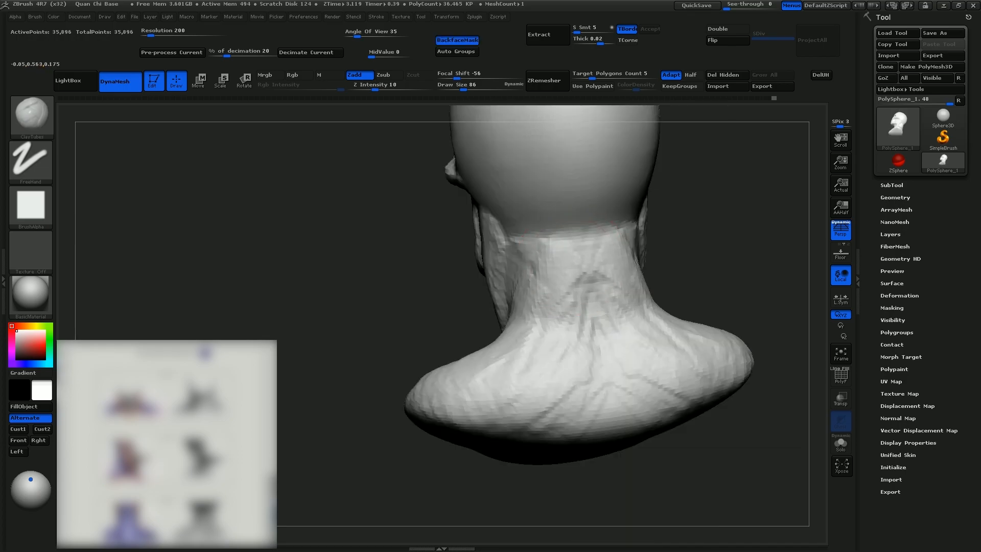
Step: Shape the trapezius from the nape down to the shoulders and carve its central groove with Dam Standard
mouse_move(573, 260)
mouse_down()
mouse_move(585, 286)
mouse_move(534, 362)
mouse_move(552, 399)
mouse_up()
drag(582, 353, 557, 419)
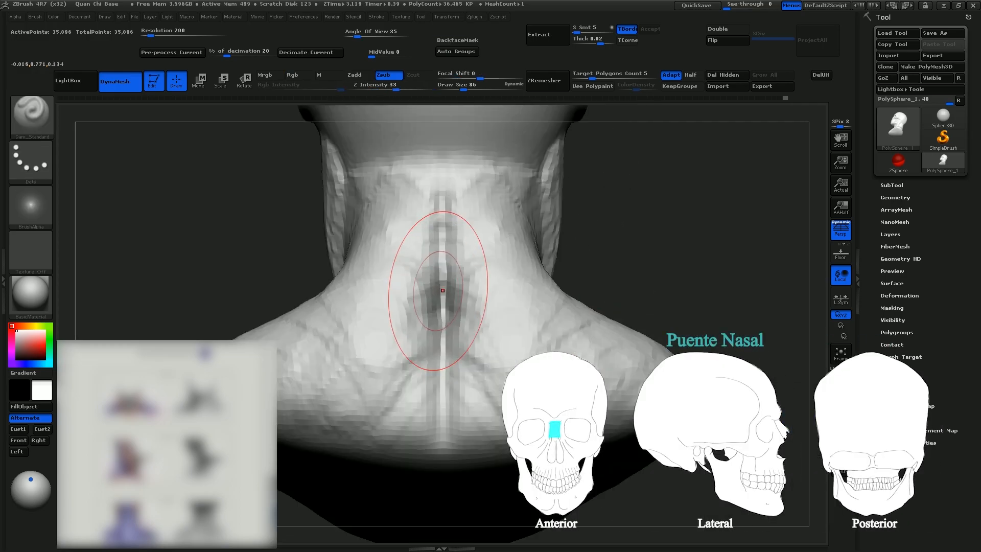
drag(440, 279, 401, 394)
drag(440, 296, 403, 388)
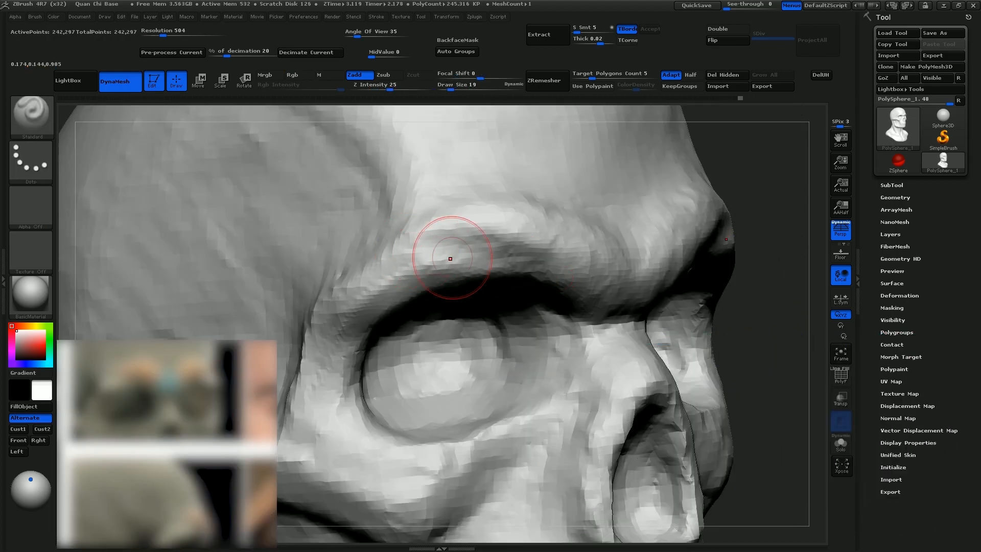
Step: Refine the outer brow ridge with the Standard brush and the cheekbone with Clay Tubes
mouse_move(500, 267)
mouse_down()
mouse_move(419, 265)
mouse_move(366, 277)
mouse_move(518, 285)
mouse_up()
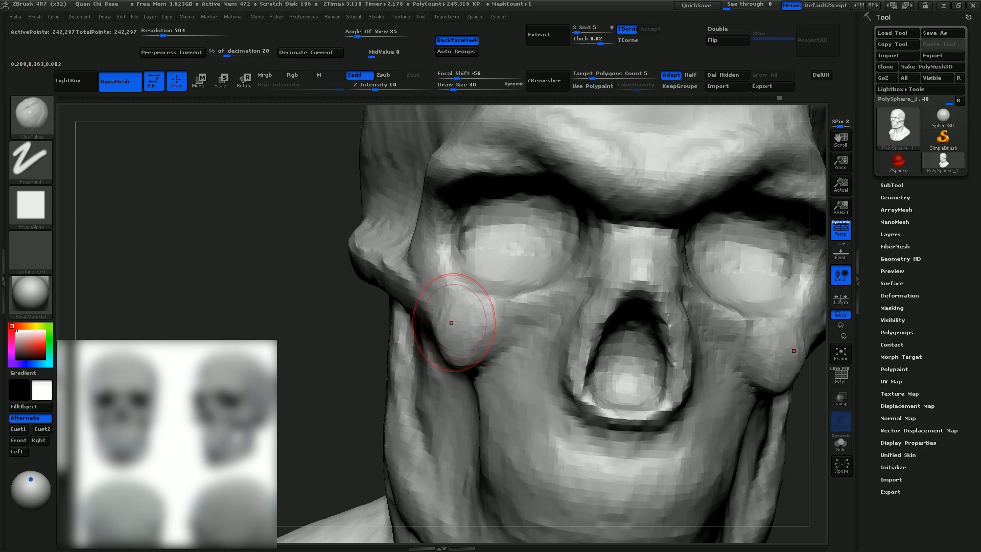
right_drag(452, 314, 511, 311)
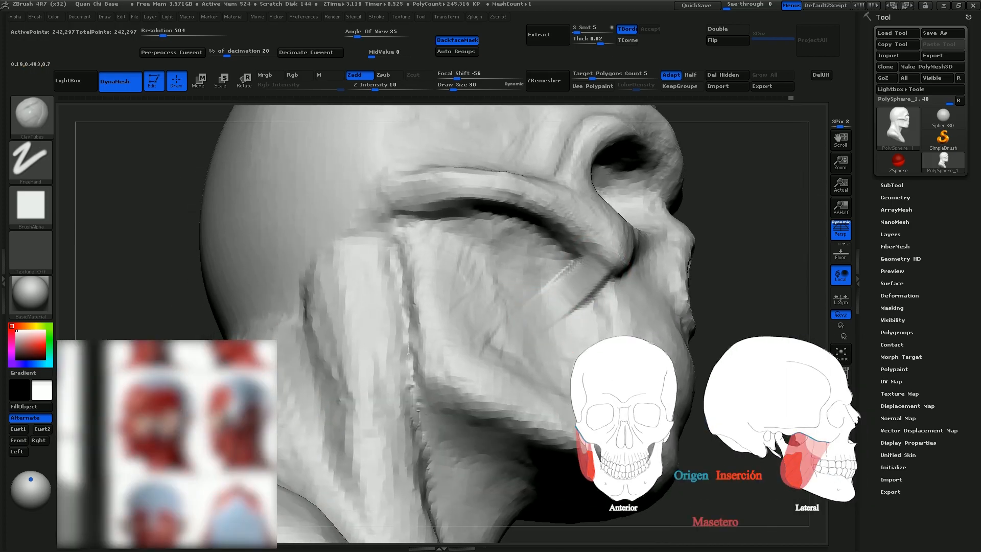
Step: Build up the masseter along the jaw and the temporal muscle at the temple with Clay Tubes
mouse_move(133, 230)
mouse_down()
mouse_move(583, 315)
mouse_move(531, 313)
mouse_move(525, 329)
mouse_move(617, 329)
mouse_move(532, 351)
mouse_move(485, 266)
mouse_up()
mouse_move(486, 373)
mouse_down()
mouse_move(450, 368)
mouse_move(440, 348)
mouse_up()
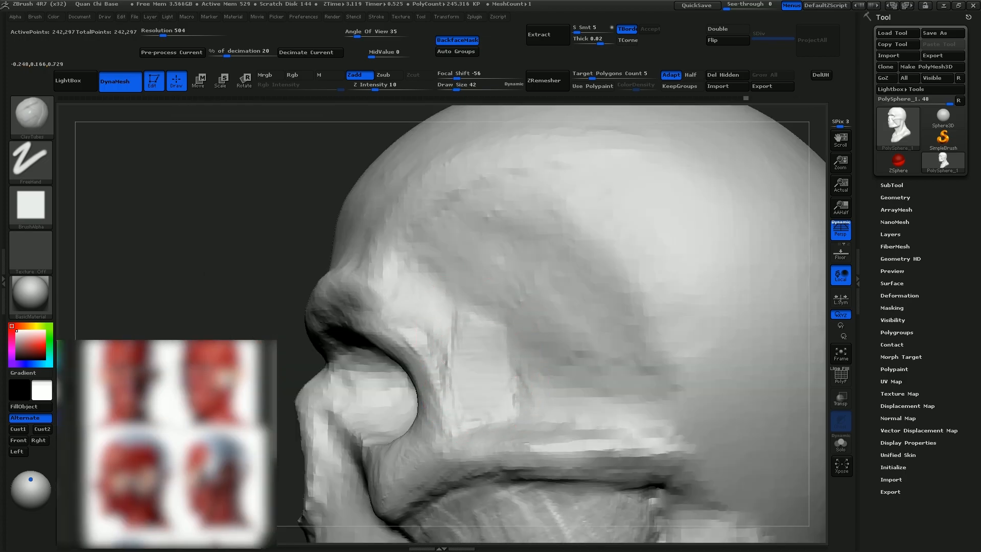
mouse_move(560, 372)
alt+mouse_down()
mouse_move(475, 332)
mouse_move(633, 301)
alt+mouse_up()
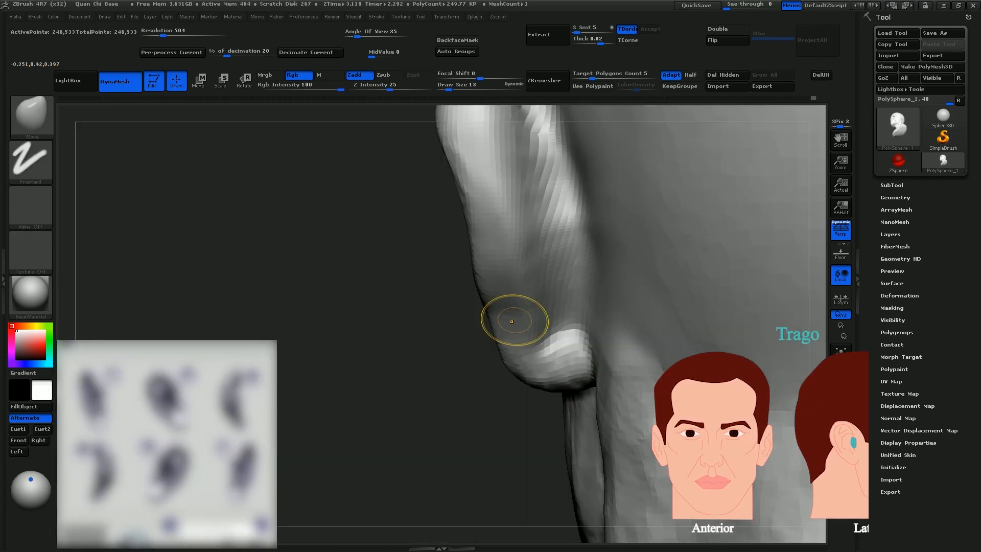
Step: Reshape the lower edge of the ear above the lobe with the Move brush
key(s)
drag(462, 291, 508, 306)
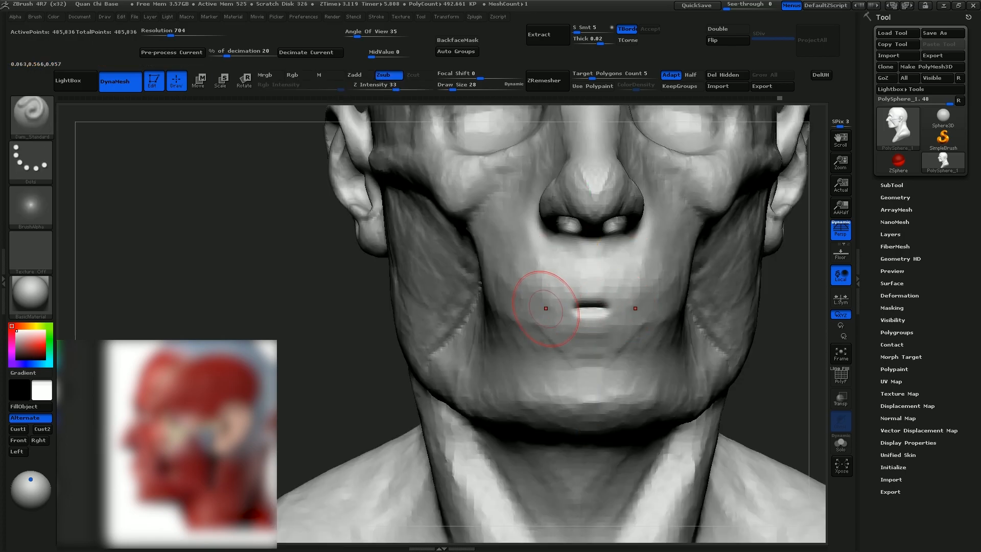
Step: Carve the mouth line with Dam Standard at Z Intensity 13 and lasso-mask the area beside and below it
drag(395, 90, 378, 90)
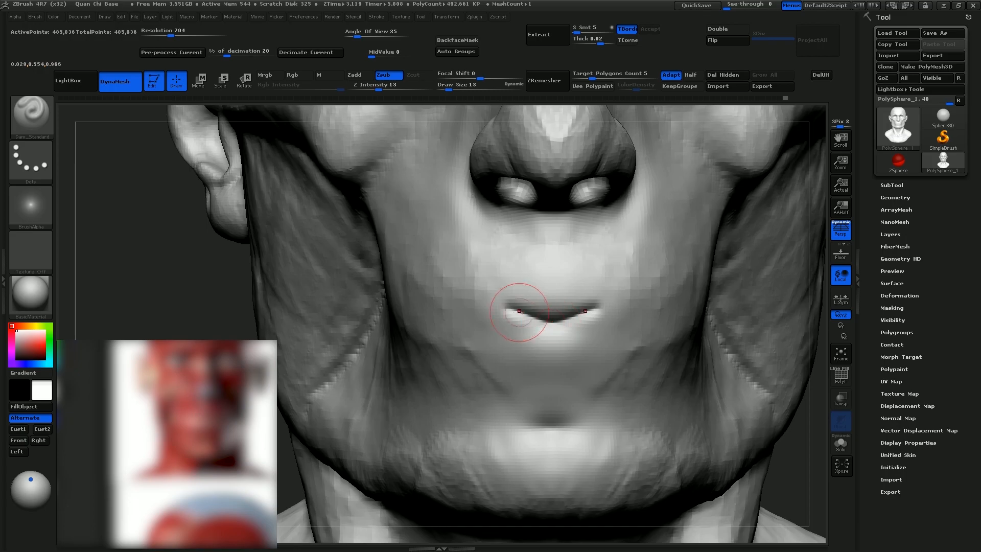
mouse_move(118, 245)
alt+mouse_down()
mouse_move(193, 220)
mouse_move(266, 224)
alt+mouse_up()
drag(541, 293, 586, 281)
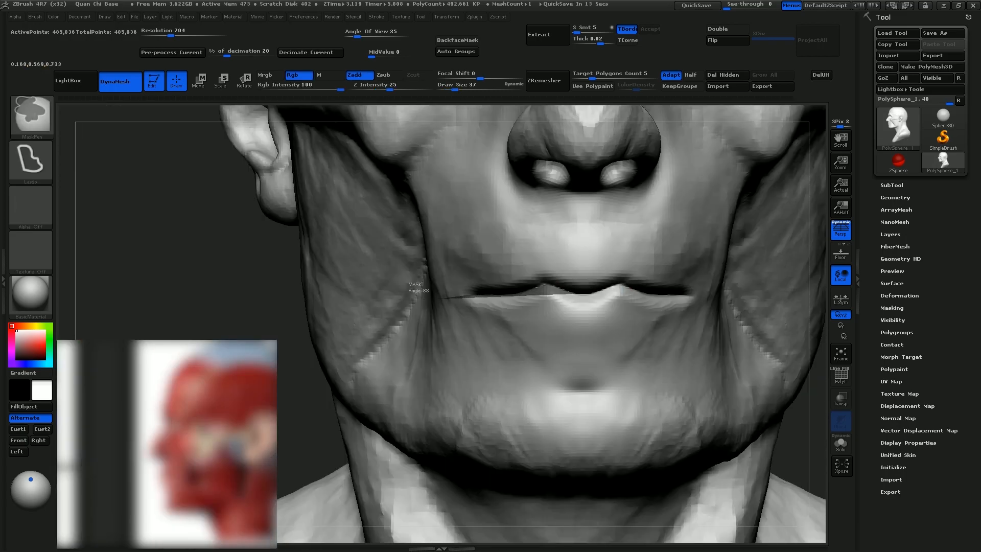
mouse_move(436, 297)
ctrl+mouse_down()
mouse_move(628, 414)
mouse_move(332, 459)
ctrl+mouse_up()
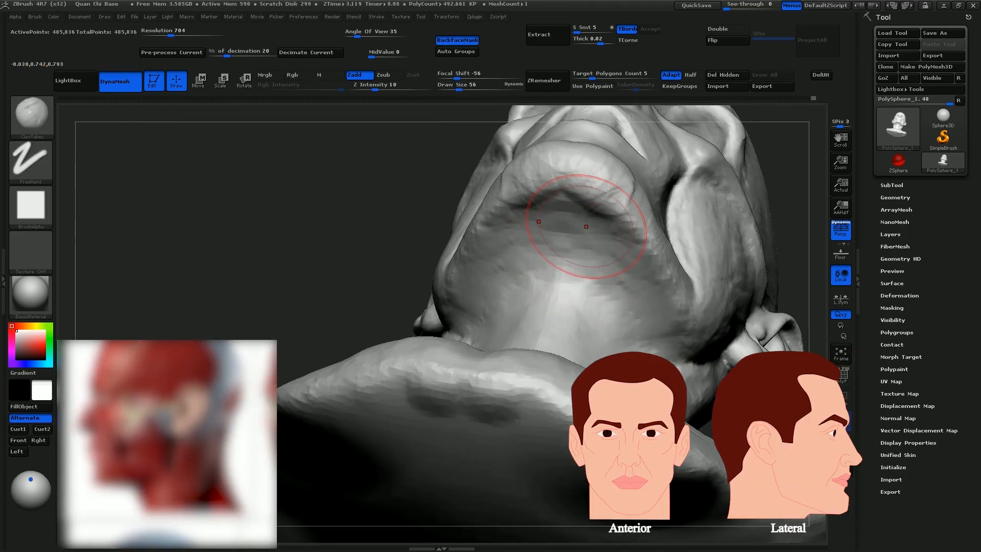
Step: Fill out the underside of the chin and jaw with Clay Tubes strokes at draw size 56
mouse_move(511, 206)
mouse_down()
mouse_move(558, 239)
mouse_move(553, 251)
mouse_up()
drag(491, 240, 554, 281)
drag(485, 281, 466, 340)
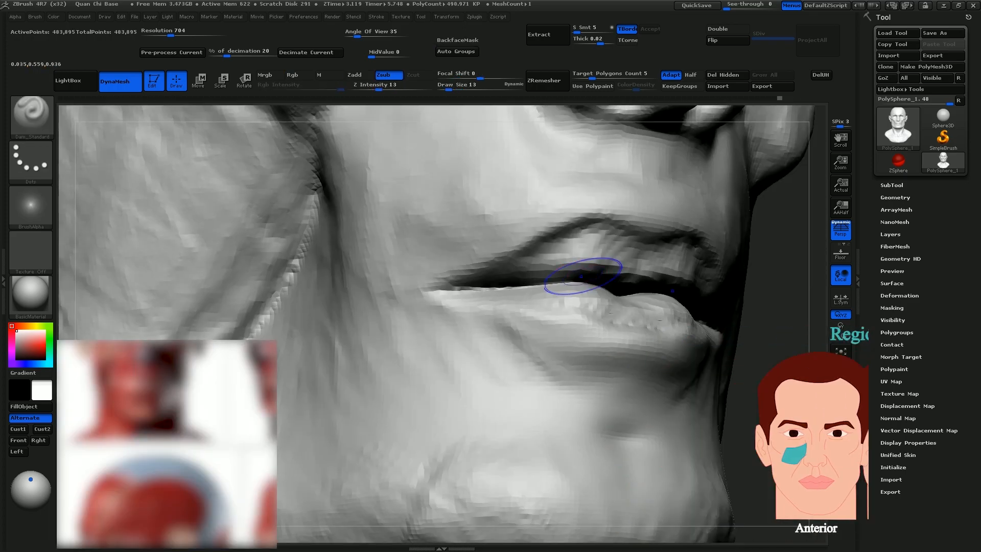
Step: Stroke muscle fibres down the cheek between the cheekbone and the jaw with Clay Tubes at draw size 32
key(s)
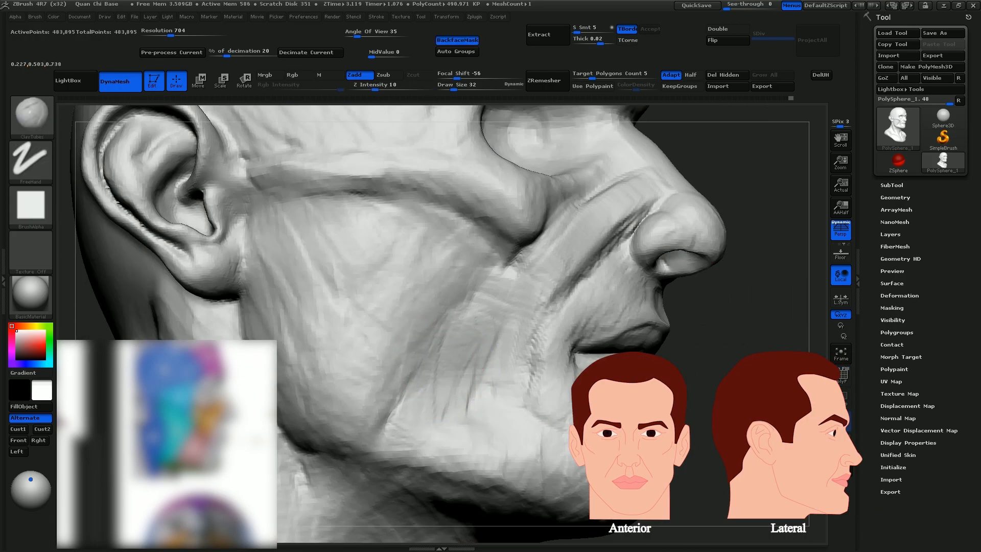
drag(491, 347, 485, 416)
drag(485, 306, 460, 417)
drag(447, 309, 421, 406)
drag(427, 332, 401, 426)
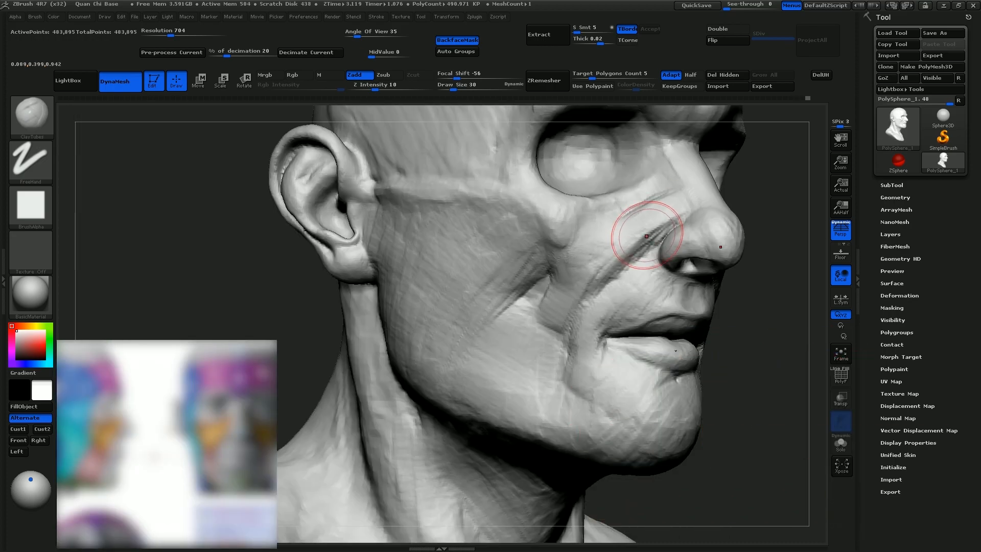
mouse_move(646, 236)
ctrl+right_down()
mouse_move(560, 266)
mouse_move(570, 246)
ctrl+right_up()
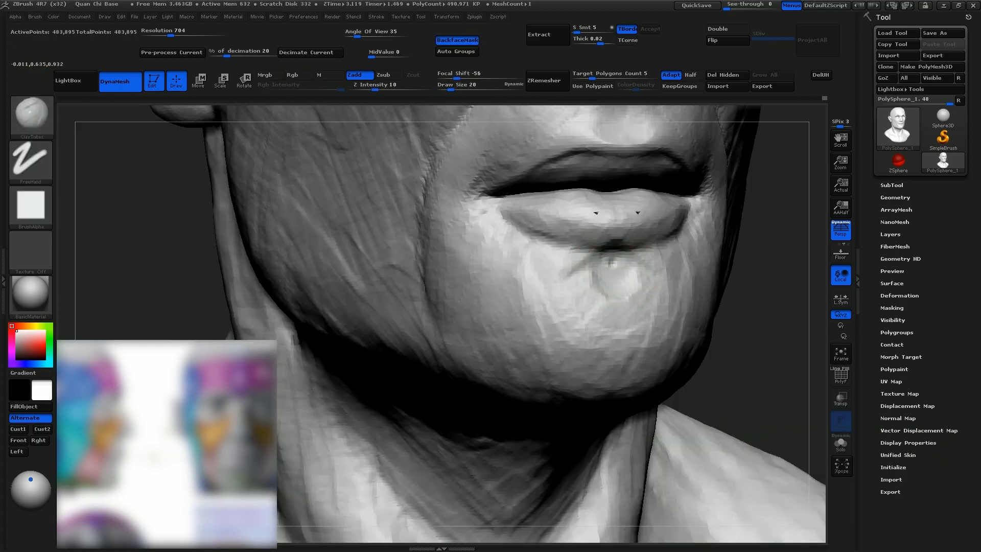
Step: Build up the chin below the lower lip and beside the mouth corner with Clay Tubes at Z Intensity 10
mouse_move(587, 255)
mouse_down()
mouse_move(644, 287)
mouse_move(602, 276)
mouse_up()
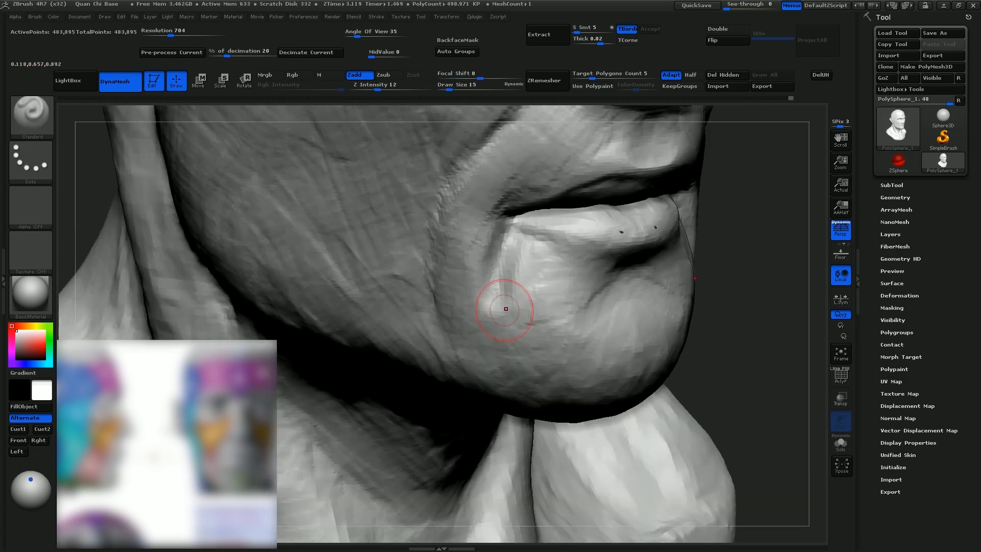
key(b)
key(c)
key(t)
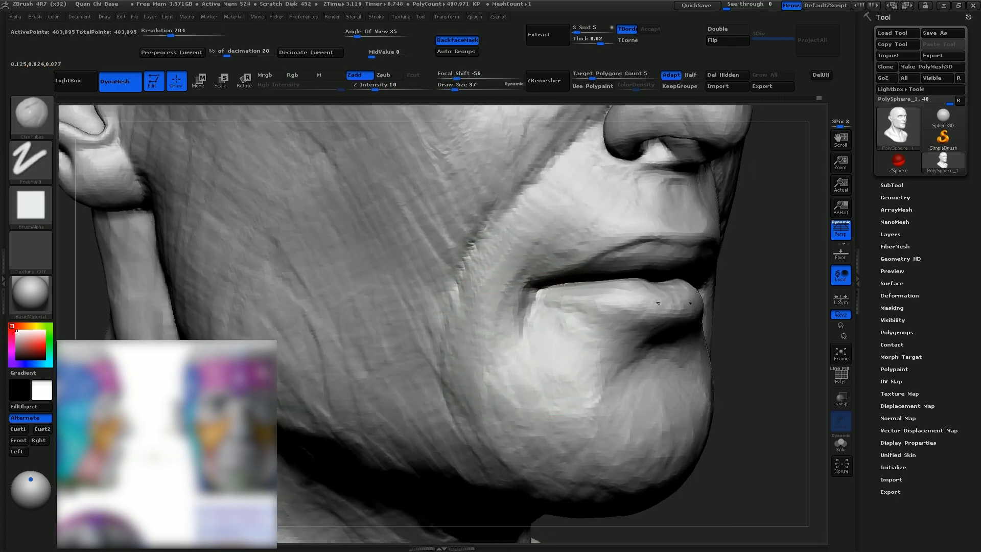
key(s)
drag(504, 329, 503, 330)
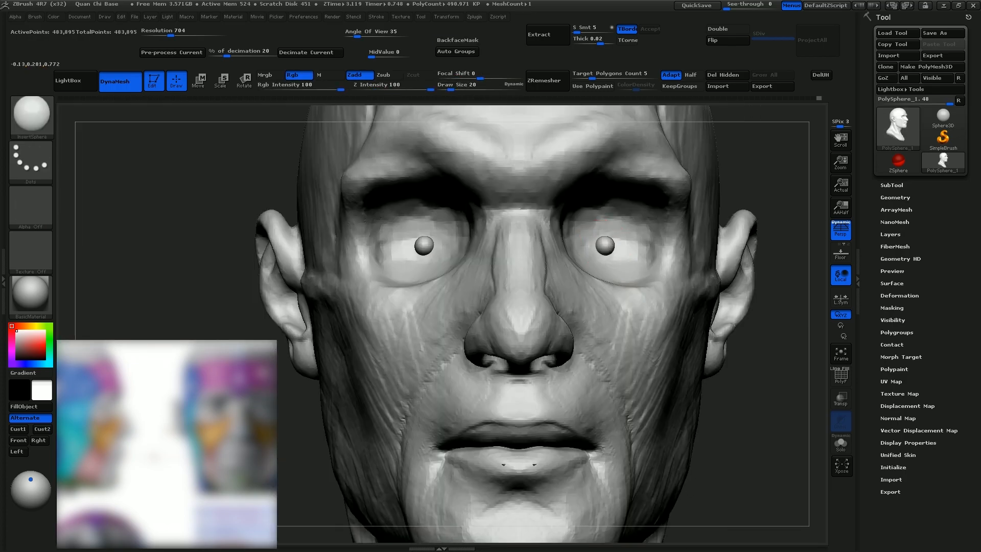
Step: Insert a mirrored pair of eyeball spheres into the eye sockets with the InsertSphere brush
drag(424, 245, 448, 245)
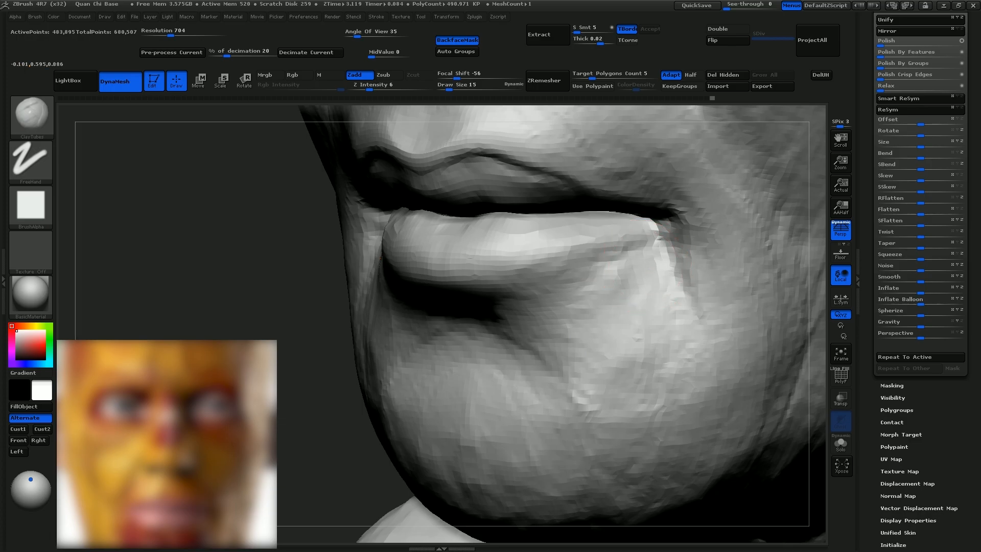
Step: Build up the area beneath the mouth corner and the brow ridge with Clay Tubes at Z Intensity 6
drag(642, 256, 596, 305)
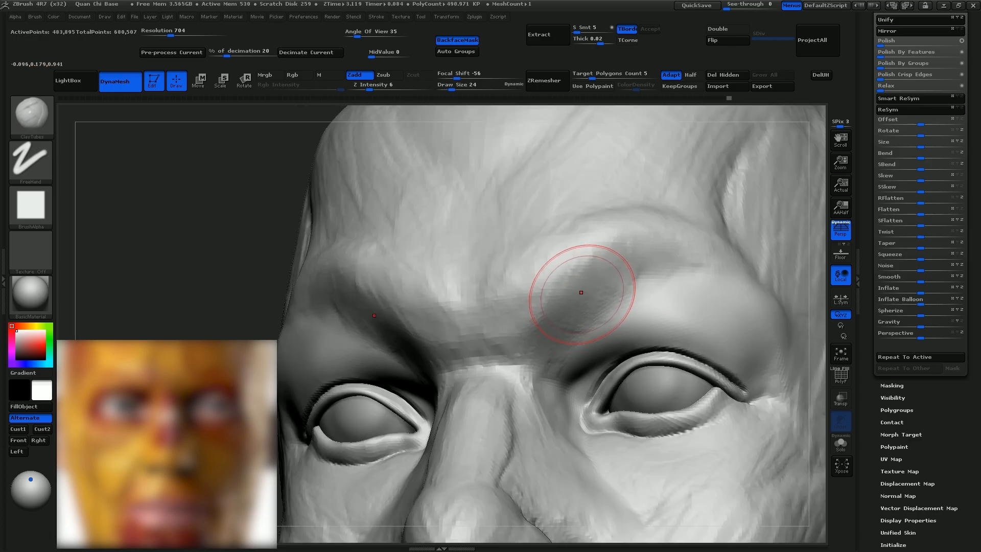
mouse_move(564, 278)
mouse_down()
mouse_move(534, 294)
mouse_move(585, 319)
mouse_move(656, 286)
mouse_up()
drag(572, 352, 684, 278)
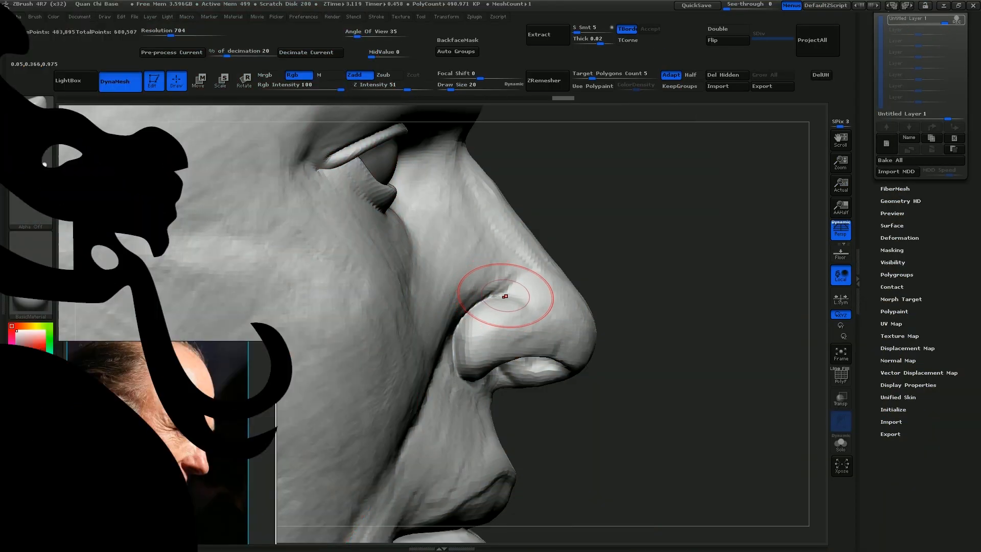
Step: Reshape the nostril wing and the upper lip's outer edge with the Move brush at Z Intensity 51
drag(473, 364, 476, 356)
key(bracketright)
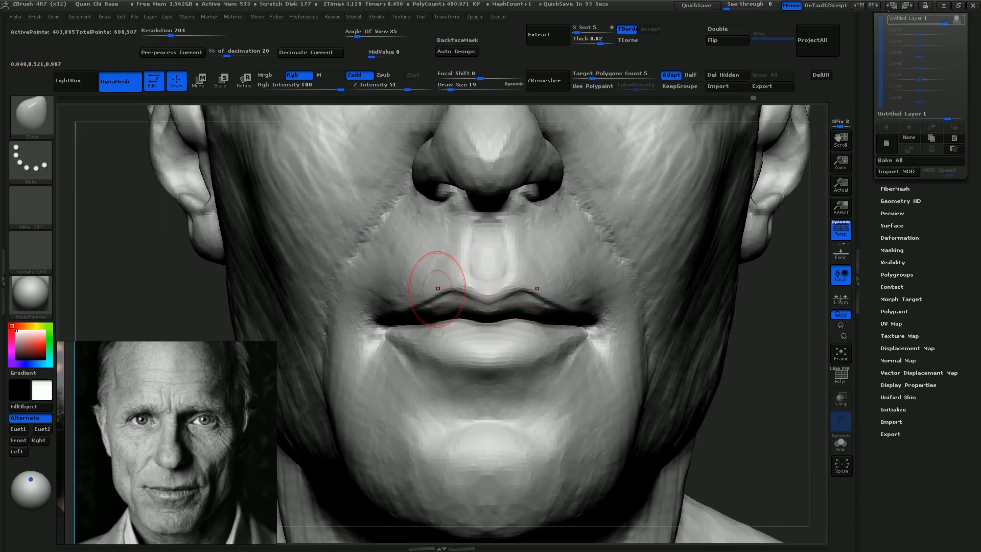
drag(438, 289, 452, 290)
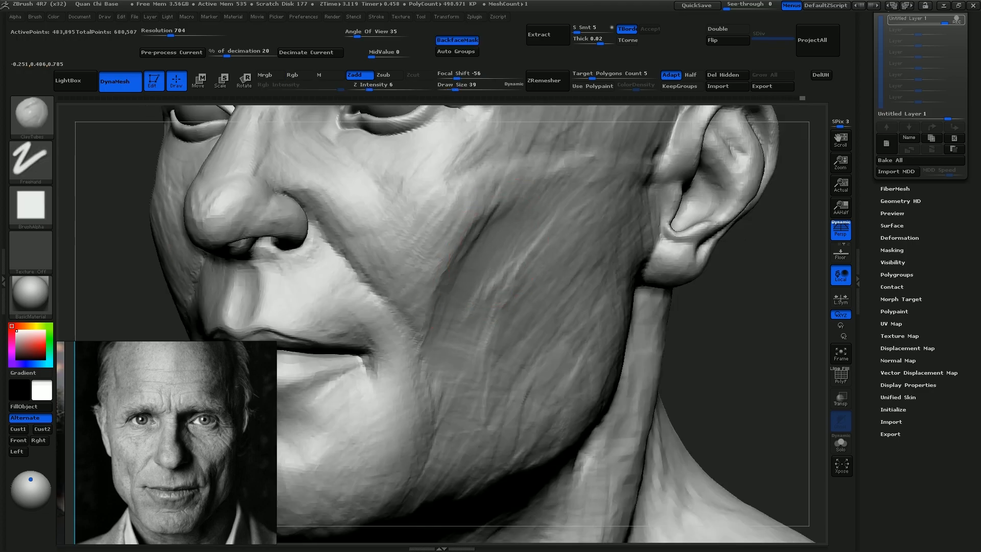
Step: Stroke diagonal muscle fibres down the cheek toward the mouth with Clay Tubes at draw size 39
drag(537, 248, 487, 322)
drag(531, 299, 487, 355)
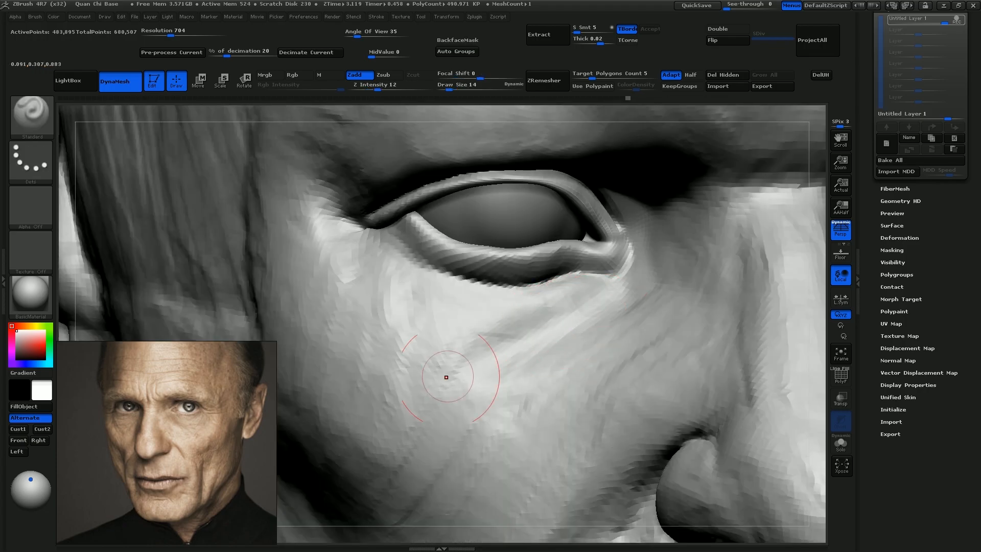
Step: Shape the bag beneath the eye with Standard at Z Intensity 12 and Clay Tubes at draw size 14
mouse_move(447, 374)
mouse_down()
mouse_move(562, 286)
mouse_move(445, 367)
mouse_up()
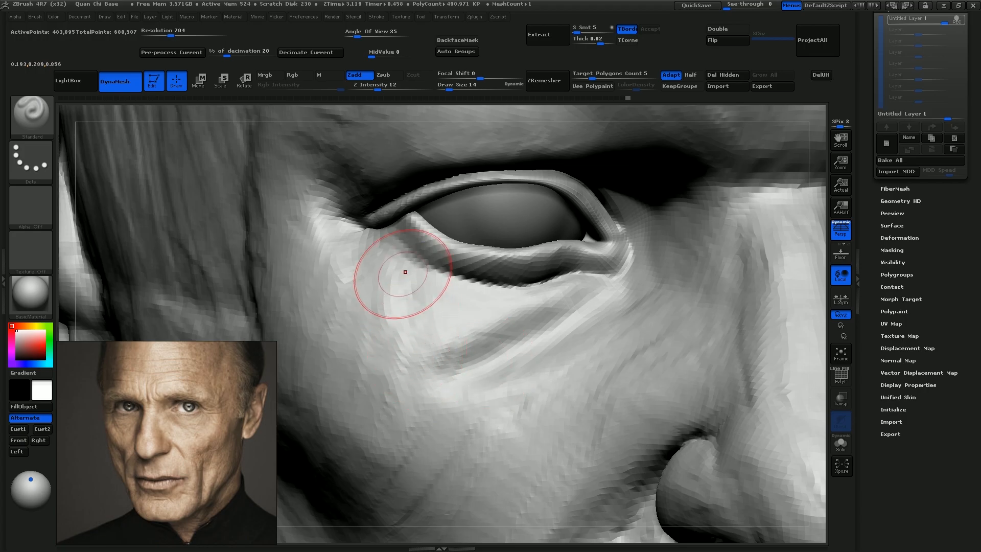
drag(408, 318, 416, 344)
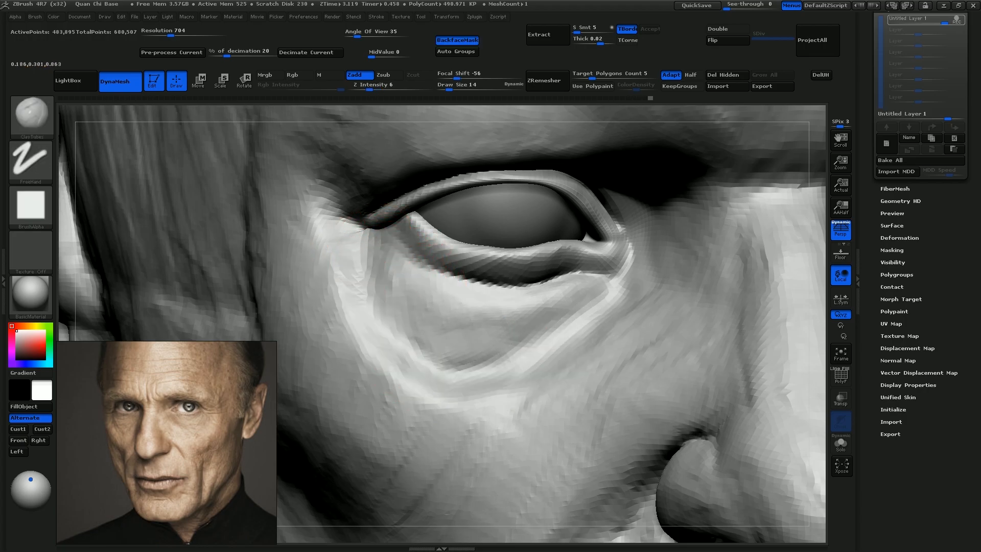
drag(493, 327, 613, 299)
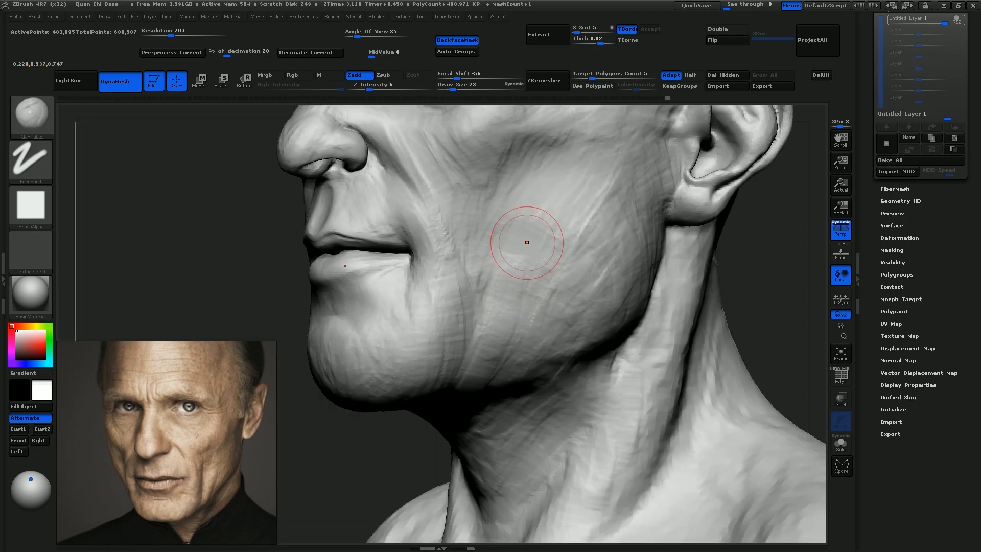
Step: Reposition the light so it shines on the bust from its upper left
right_drag(517, 364, 496, 326)
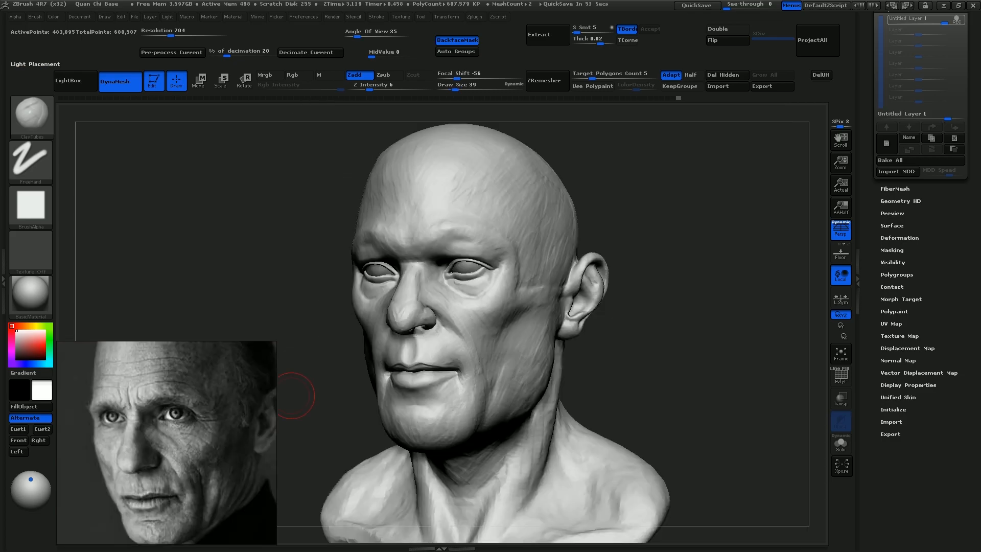
click(21, 477)
right_drag(292, 395, 245, 393)
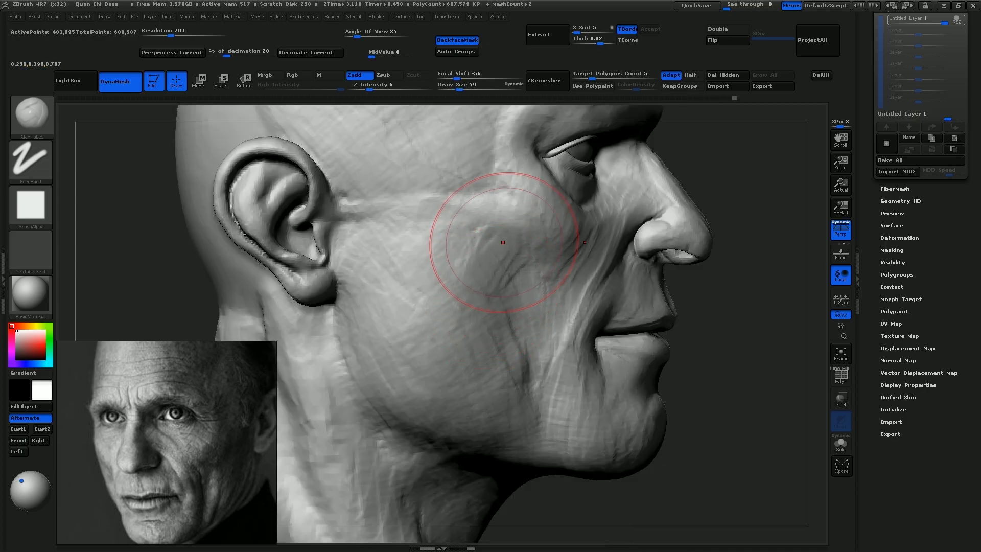
Step: Stroke the cheek from cheekbone to jaw with Clay Tubes at draw size 59, and the temple with Standard at draw size 42
drag(503, 242, 486, 326)
mouse_move(537, 274)
mouse_down()
mouse_move(510, 360)
mouse_move(529, 431)
mouse_up()
drag(539, 353, 525, 435)
drag(511, 327, 484, 396)
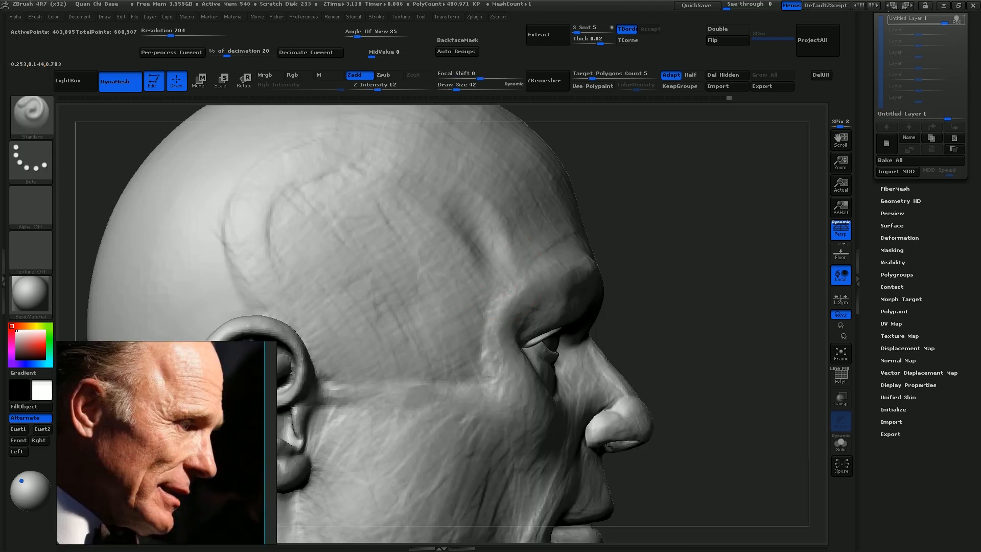
drag(382, 167, 459, 236)
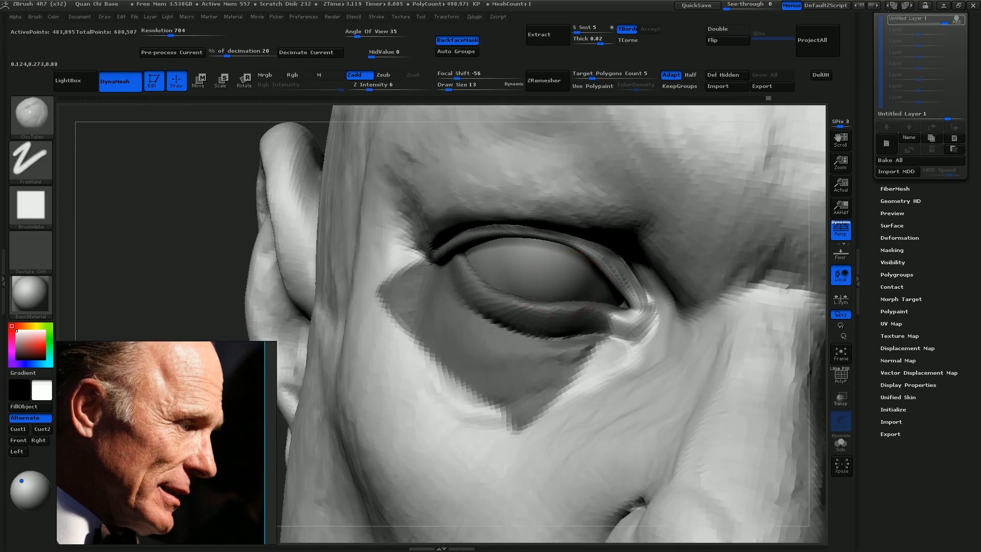
Step: Adjust the Clay Tubes draw size for sculpting around the masked bag beneath the eye
key(s)
drag(476, 327, 491, 326)
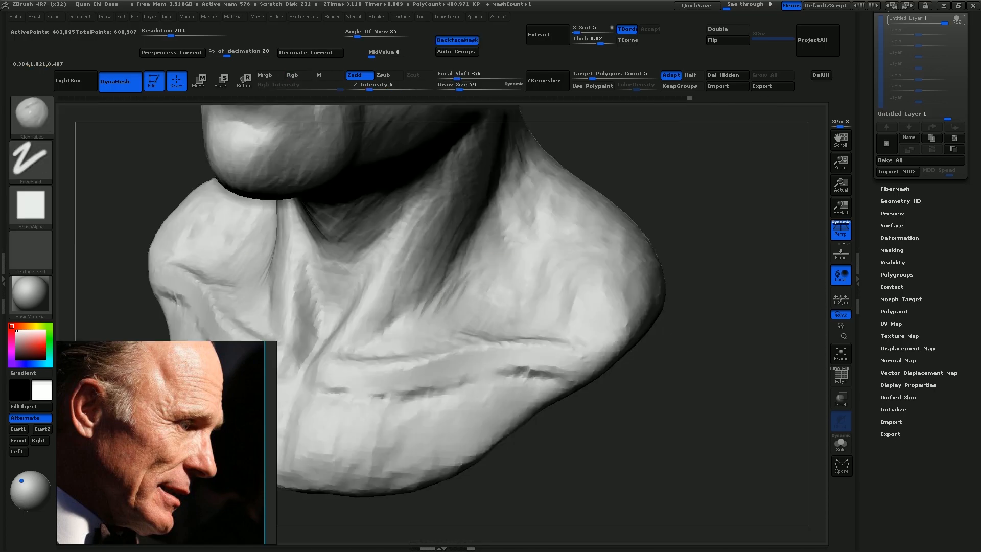
Step: Build up the neck base above the collarbone and carve the neck below the ear with Clay Tubes at draw sizes 59 and 65
drag(480, 283, 424, 327)
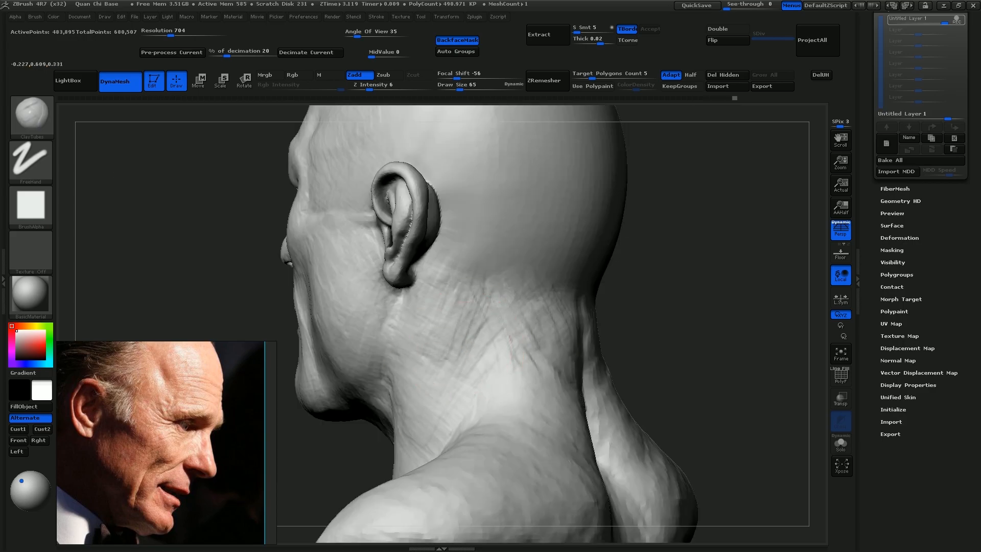
alt+drag(446, 351, 436, 311)
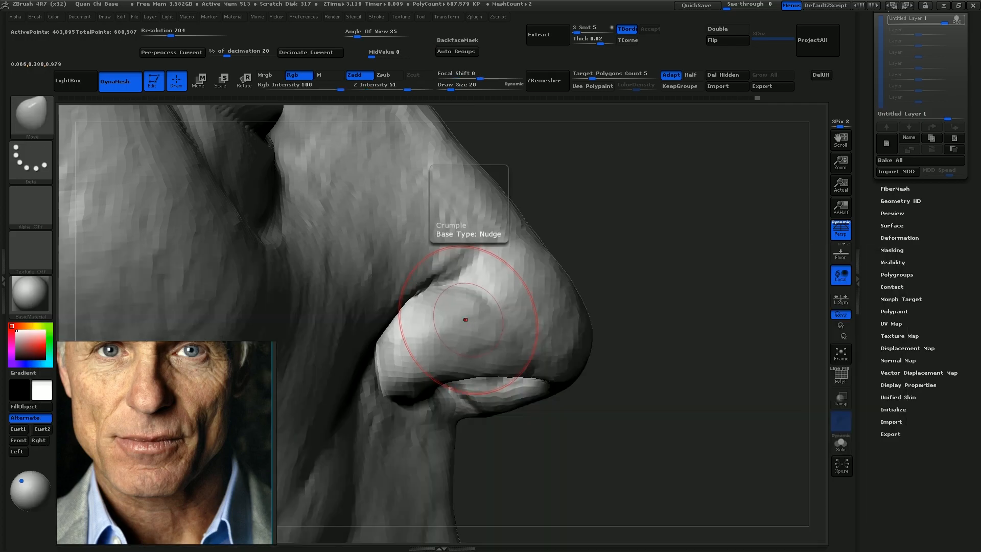
Step: Build up the upper back beside the spine with a Clay Tubes stroke at draw size 65
key(s)
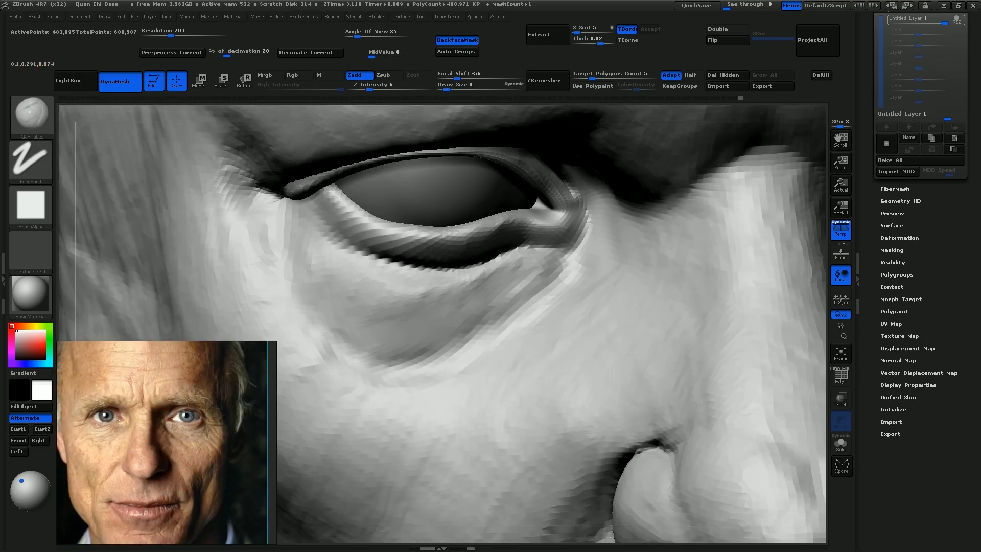
key(s)
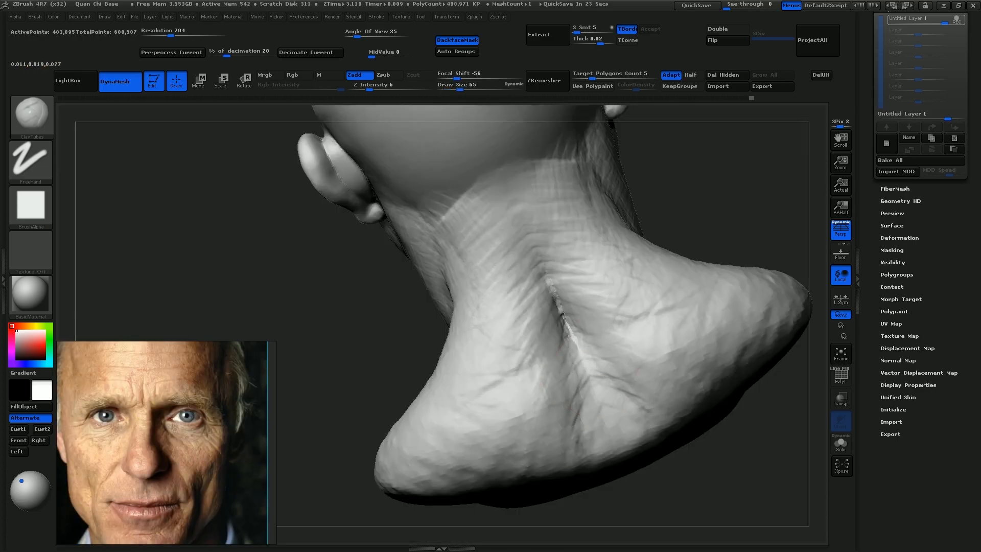
mouse_move(628, 306)
mouse_down()
mouse_move(562, 419)
mouse_move(664, 440)
mouse_move(654, 357)
mouse_up()
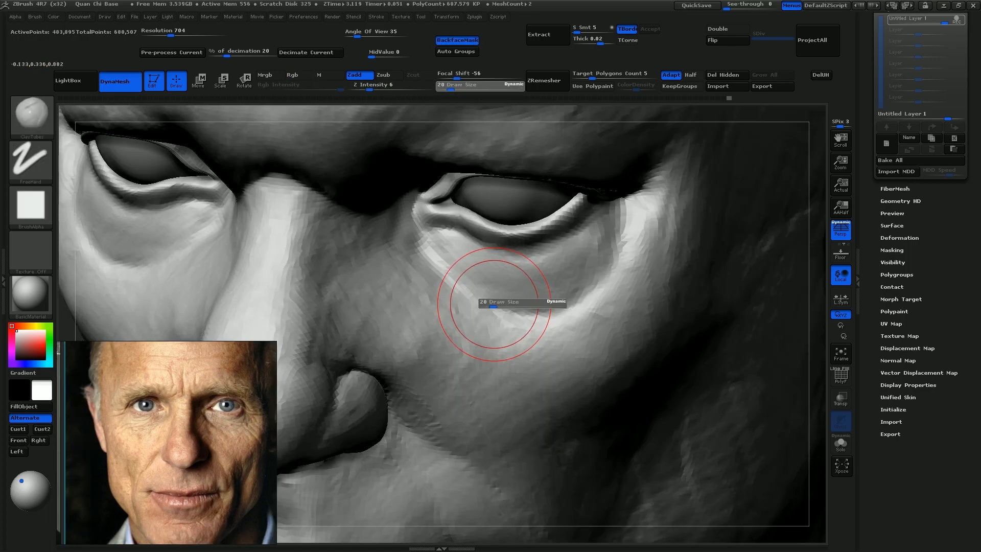
Step: Lower the Clay Tubes draw size and examine the lips, nose and outer eye corner from several angles
drag(492, 305, 490, 305)
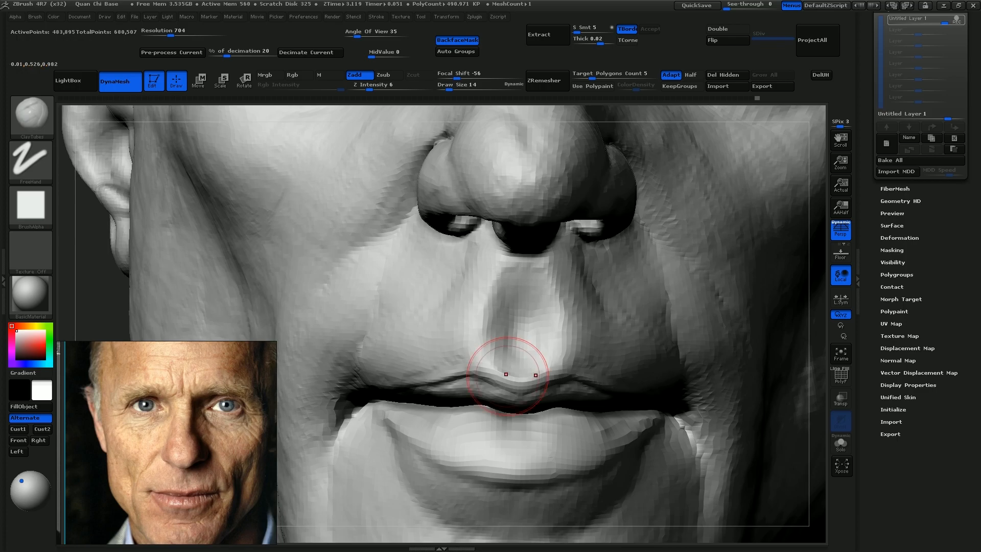
mouse_move(519, 399)
right_down()
mouse_move(485, 351)
mouse_move(512, 300)
right_up()
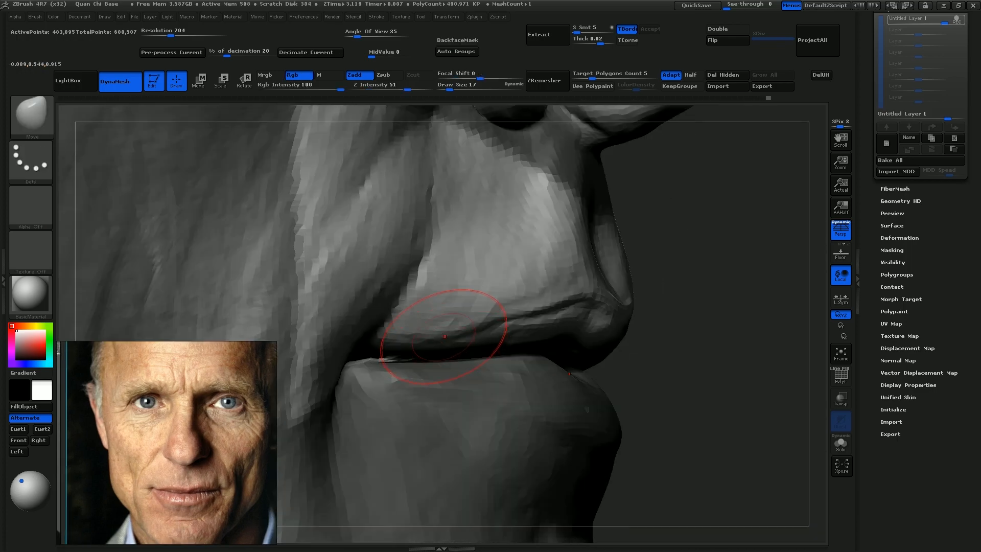
alt+right_drag(438, 328, 438, 310)
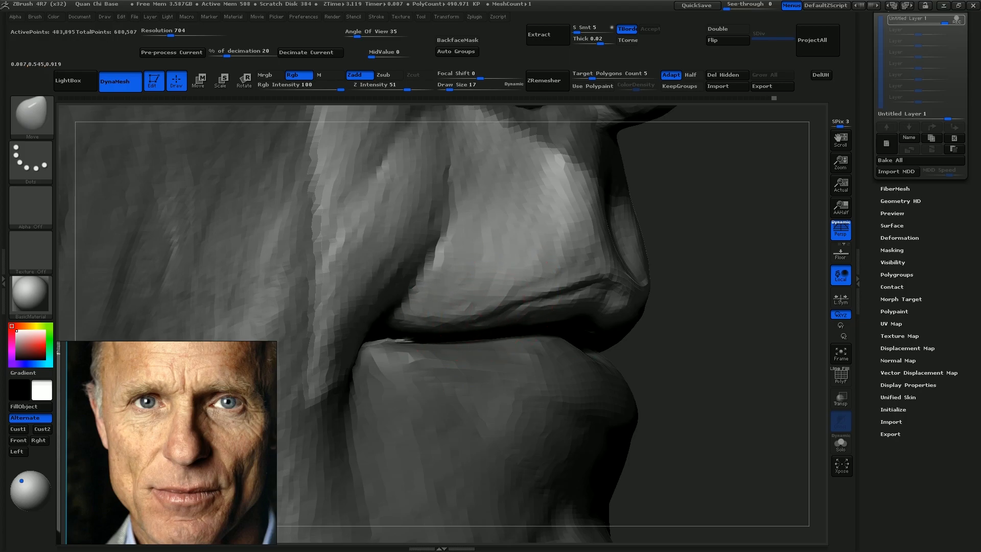
mouse_move(453, 321)
right_down()
mouse_move(488, 296)
mouse_move(624, 311)
mouse_move(565, 285)
mouse_move(532, 319)
right_up()
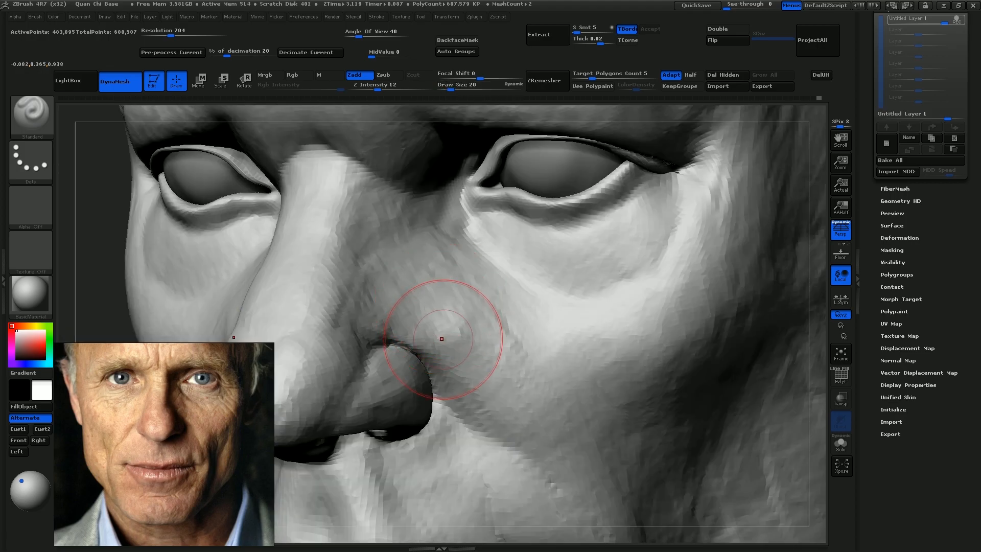
right_drag(453, 302, 427, 329)
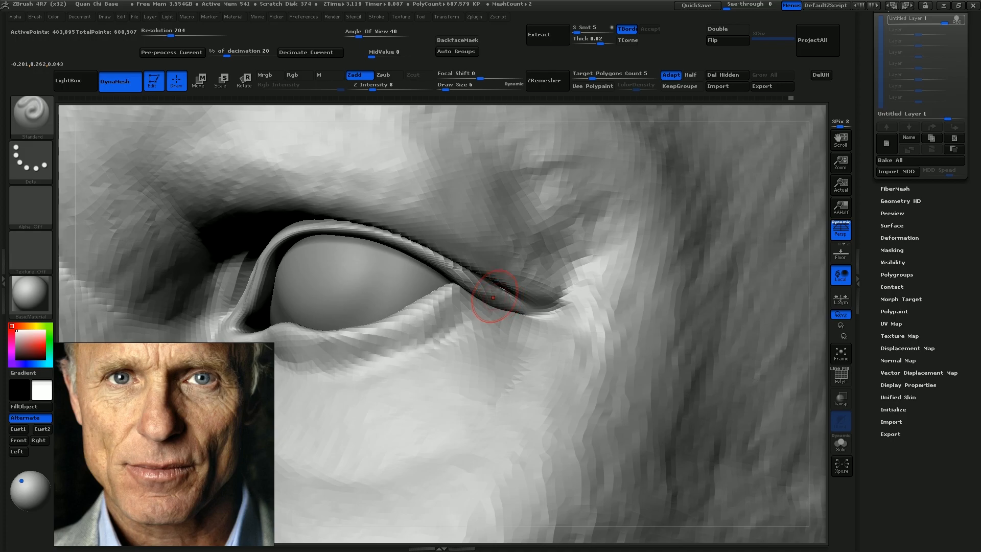
key(shift)
ctrl+right_drag(615, 336, 572, 388)
ctrl+right_drag(498, 246, 545, 318)
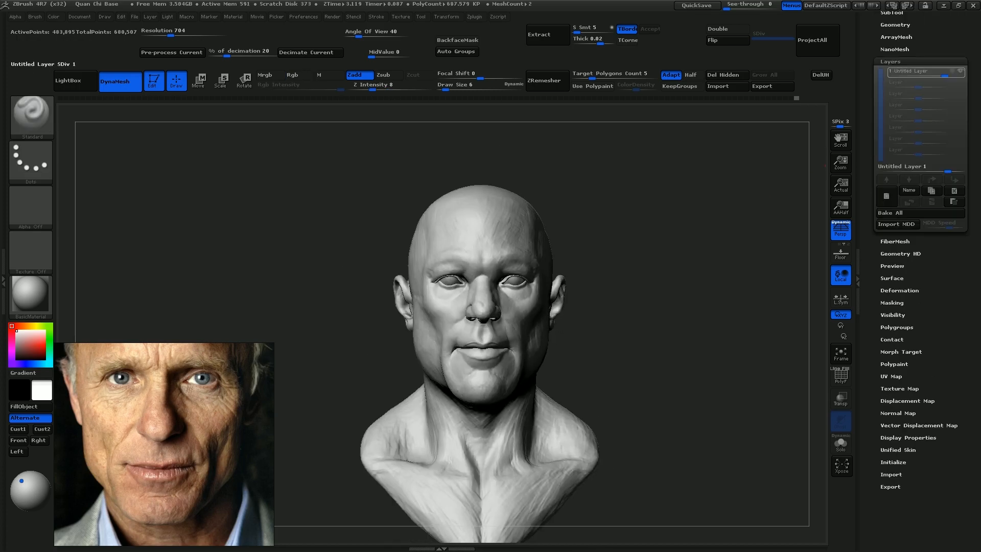
Step: Toggle the sculpt layer's visibility repeatedly to compare the whole bust with and without its changes
click(960, 71)
click(959, 71)
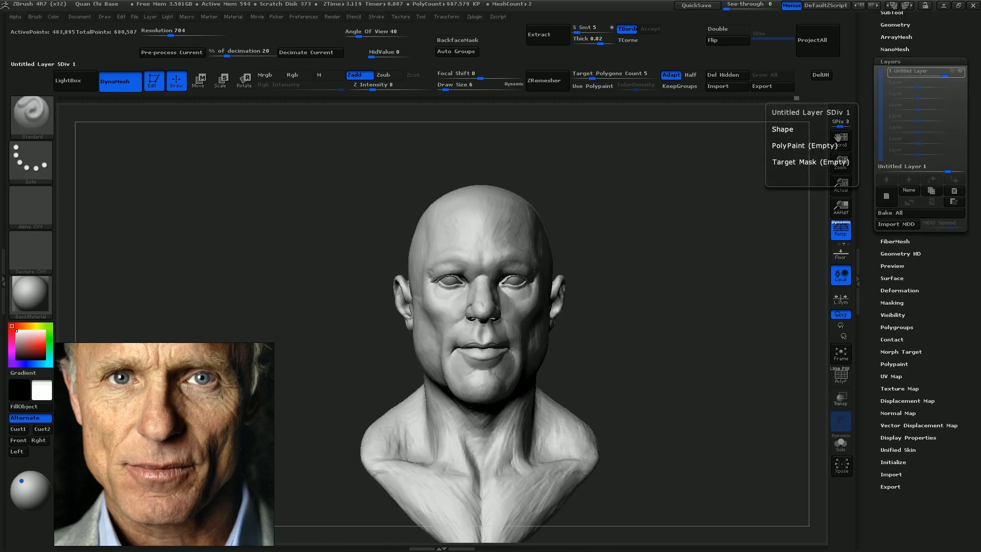
click(960, 71)
click(959, 71)
drag(658, 266, 634, 260)
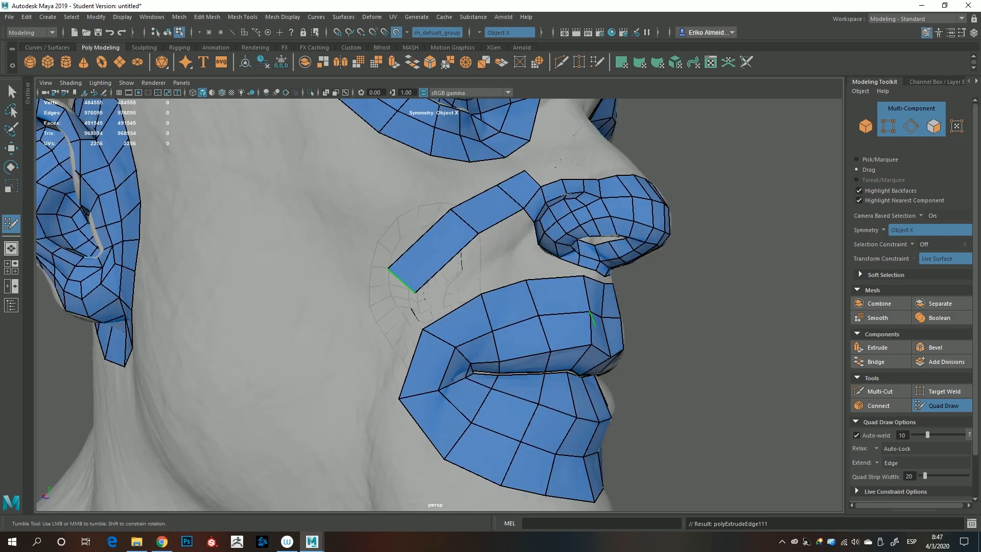
Step: With Maya's Quad Draw, extend the quad strip beside the nose toward the jaw and fill the gaps on the nose bridge and cheek
drag(403, 281, 352, 378)
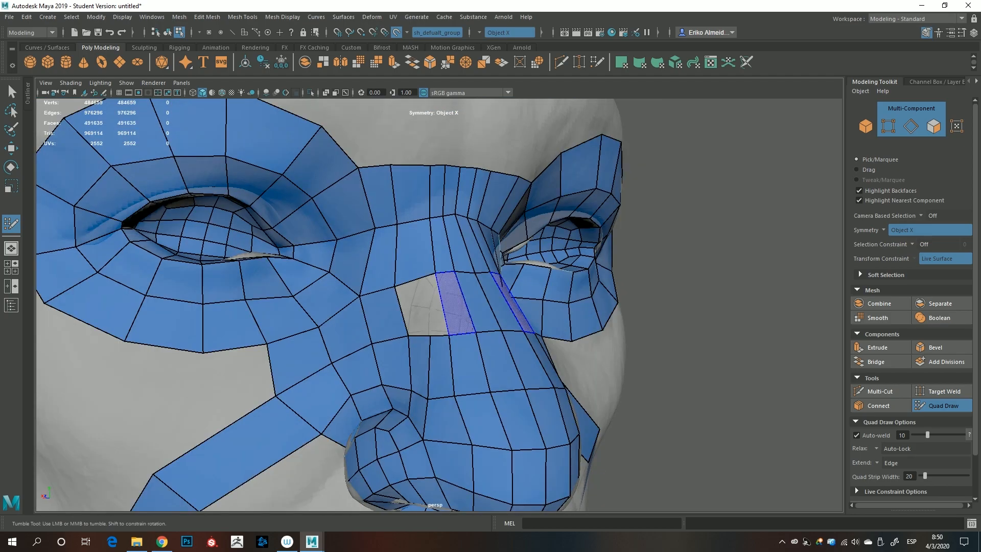
shift+click(455, 302)
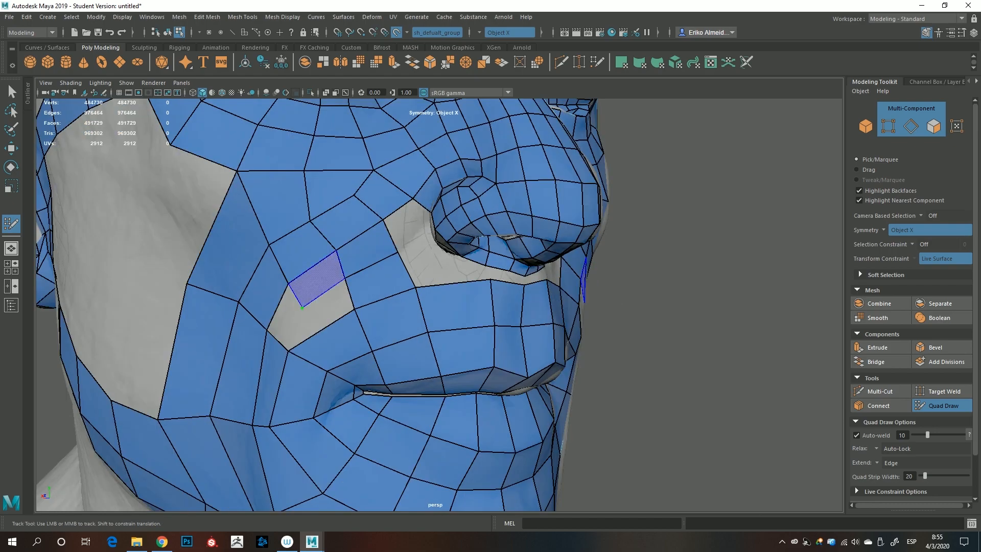
shift+click(317, 281)
shift+click(287, 318)
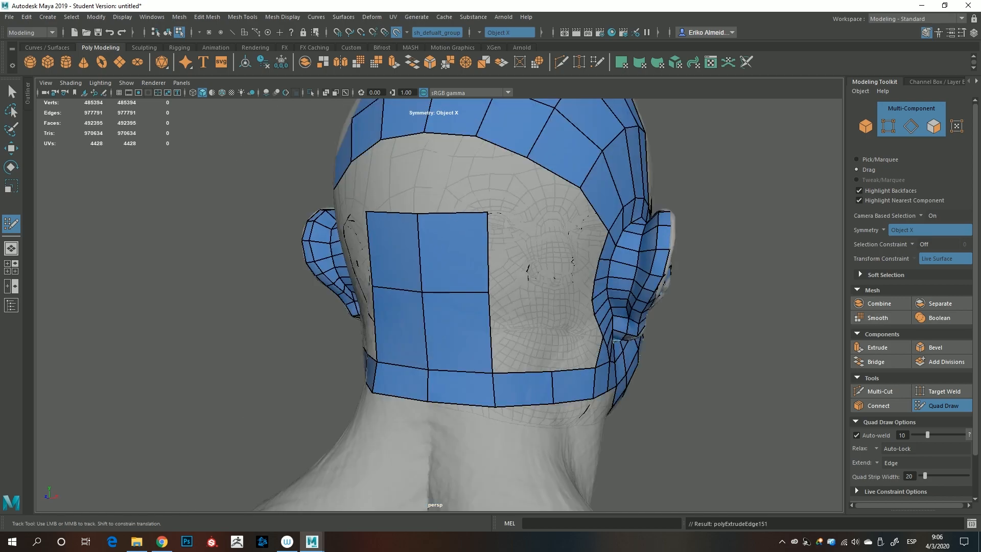
Step: Shift the upper edge of the quad patch on the back of the head further up with Quad Draw
drag(452, 213, 453, 198)
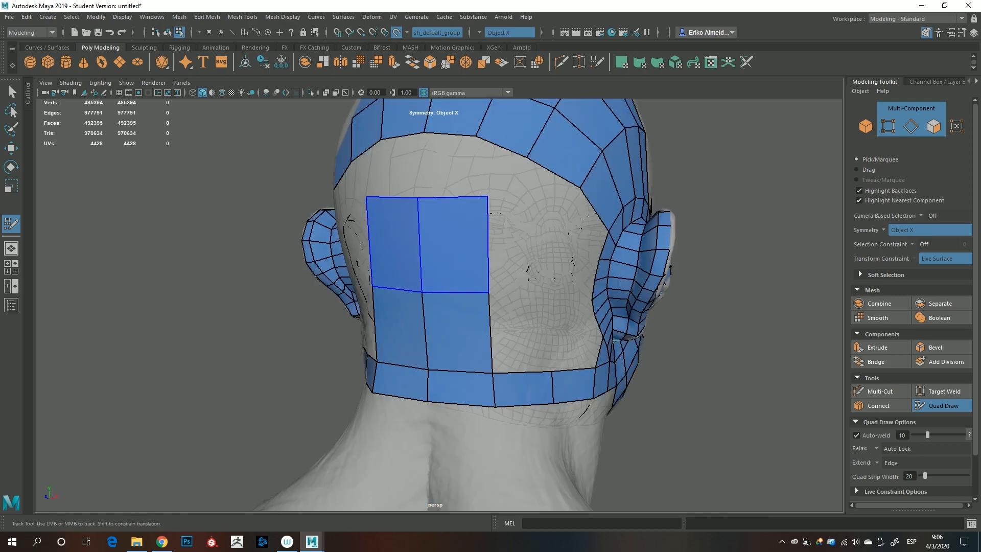
alt+middle_drag(452, 198, 446, 248)
alt+drag(446, 247, 496, 250)
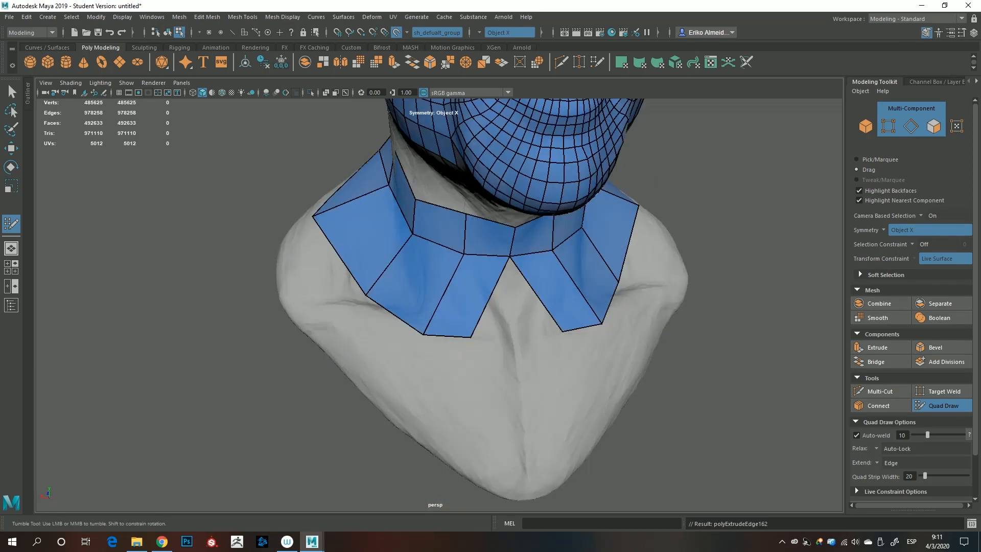
Step: Fill the centre gap in the front neck strip with Quad Draw, and move the two selected vertices to the mouth opening's corner
shift+click(513, 301)
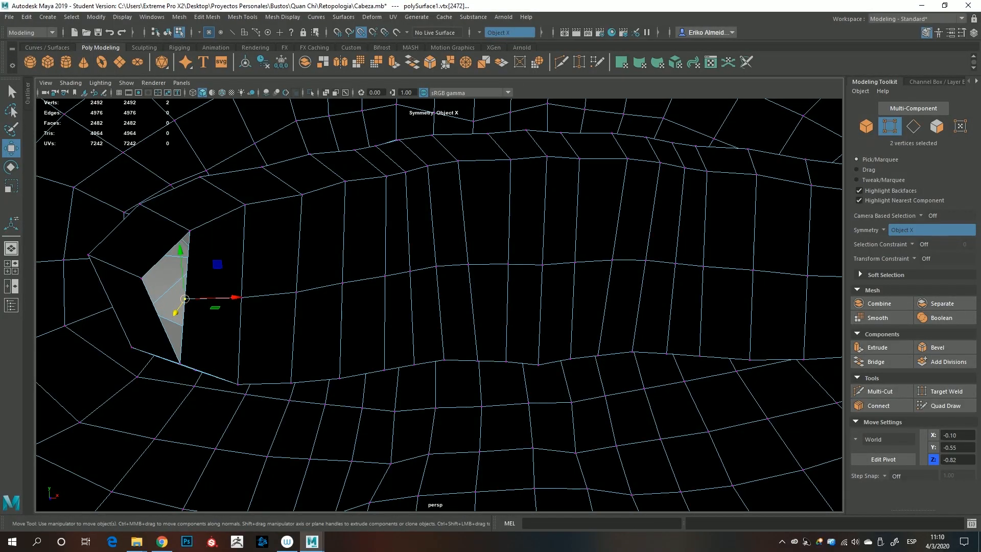
drag(186, 299, 142, 278)
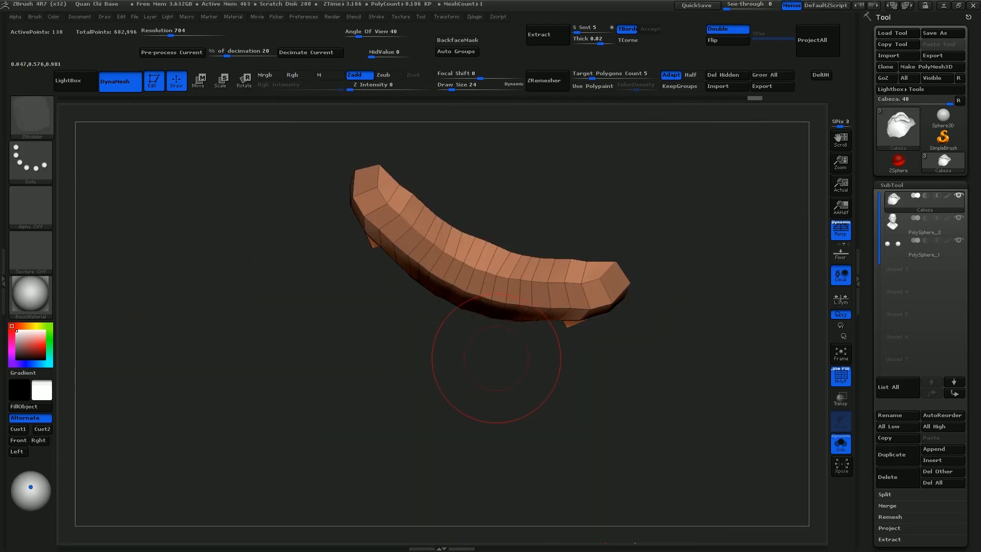
Step: In ZBrush, isolate part of the inner-mouth strip by hiding the surrounding polygons with a lasso selection
drag(446, 347, 456, 317)
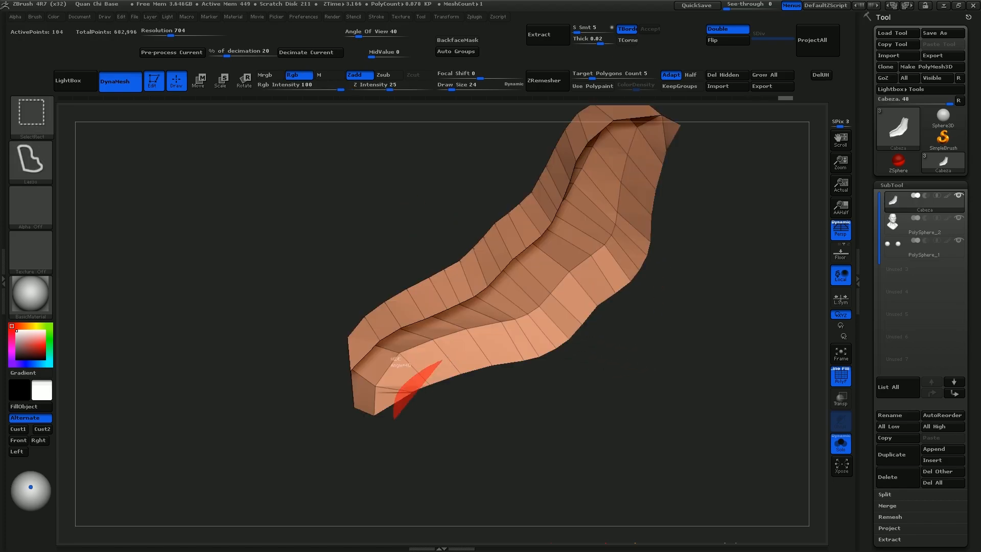
ctrl+alt+shift+drag(434, 394, 618, 312)
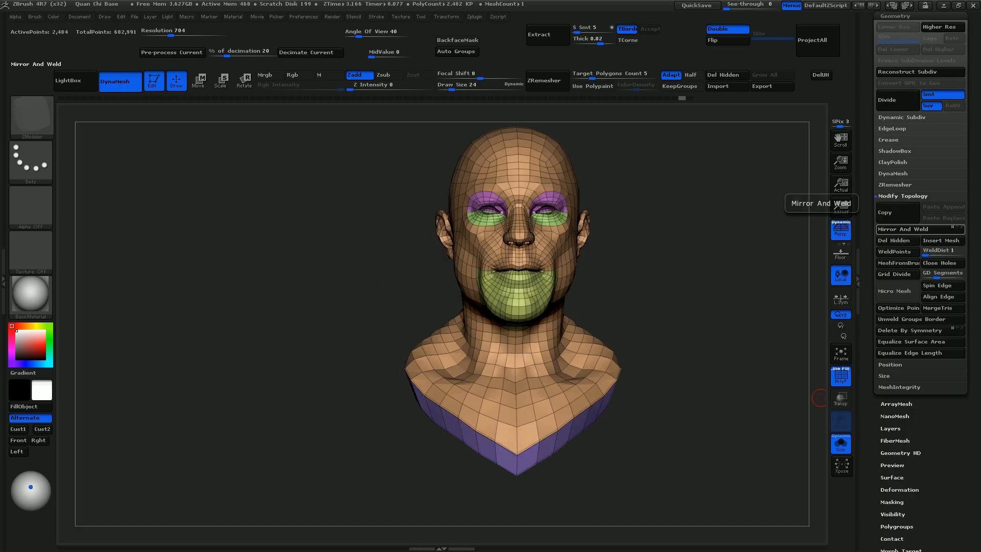
Step: Mirror and weld the retopologized bust, then check its smoothed surface from the front and below
click(909, 230)
drag(705, 327, 654, 332)
key(d)
key(shift+d)
alt+drag(600, 296, 599, 330)
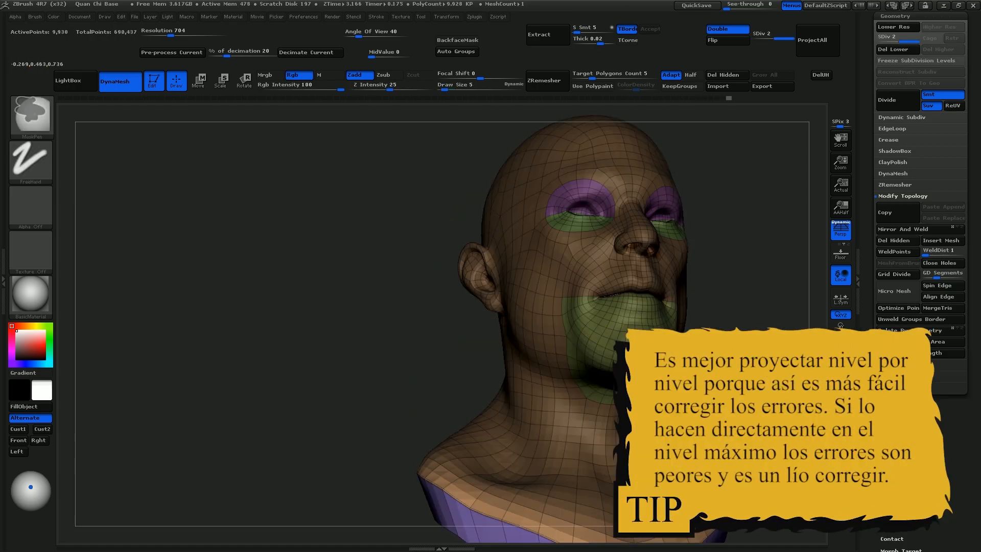
mouse_move(540, 230)
alt+mouse_down()
mouse_move(541, 294)
mouse_move(533, 292)
alt+mouse_up()
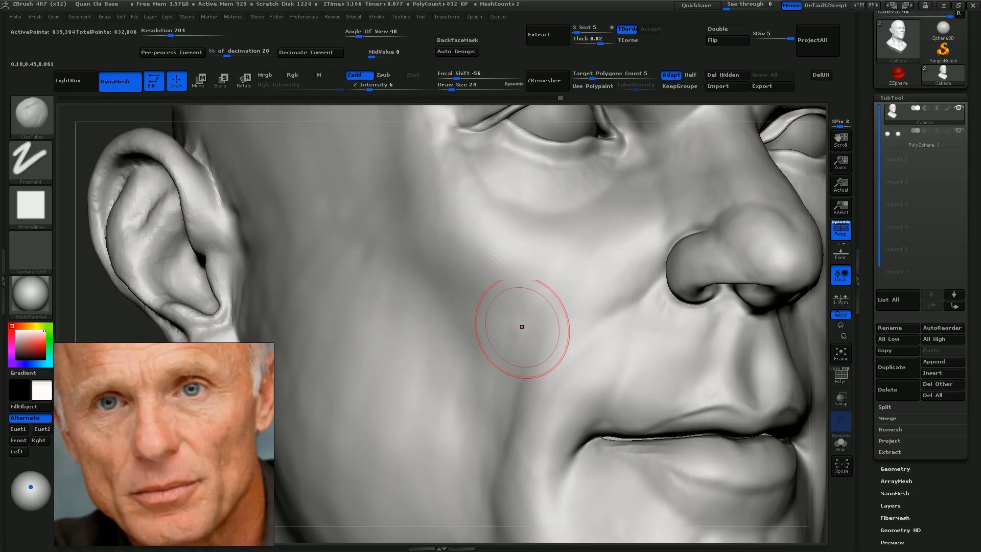
Step: Sculpt the cheek with Clay Tubes and refine the mouth corner, nose and ear from the photo references
drag(567, 245, 542, 375)
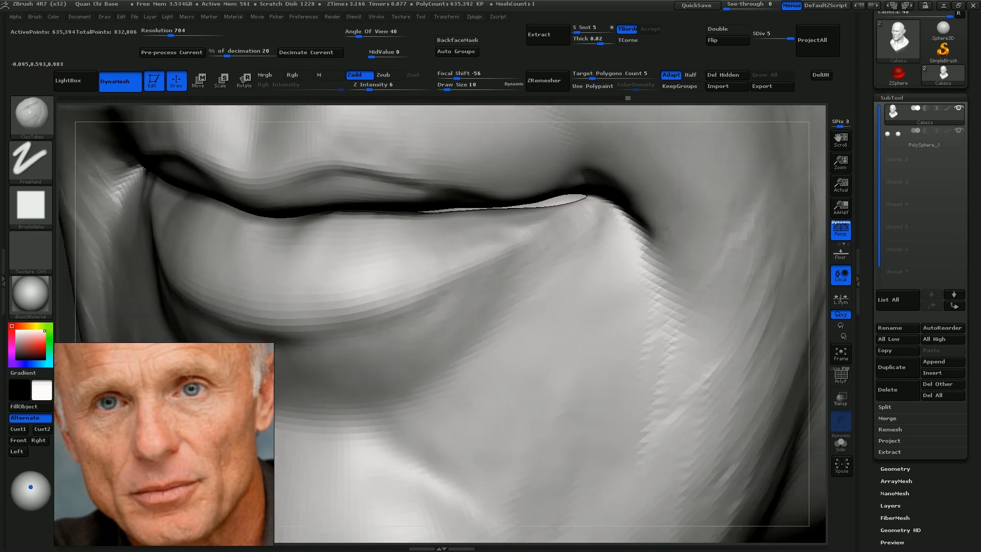
key(space)
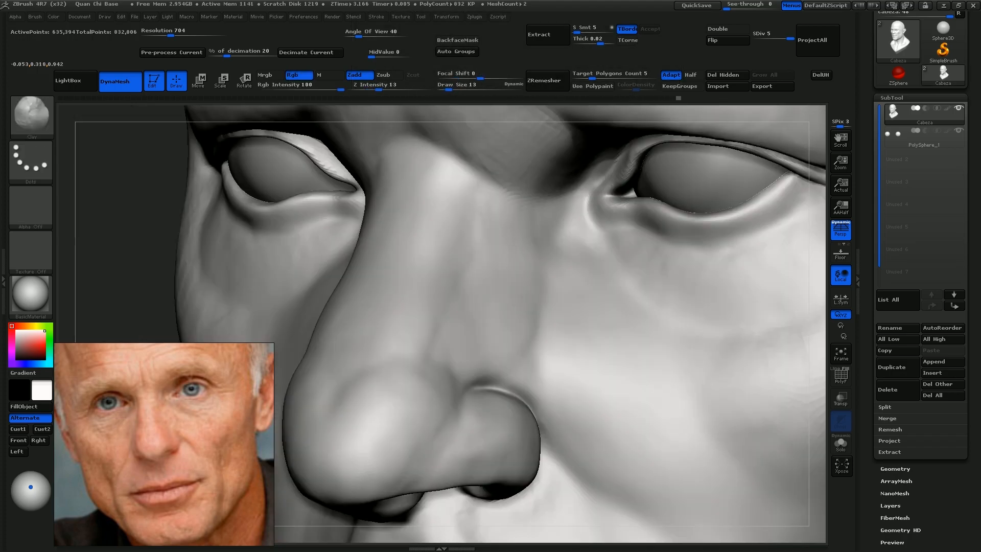
key(shift)
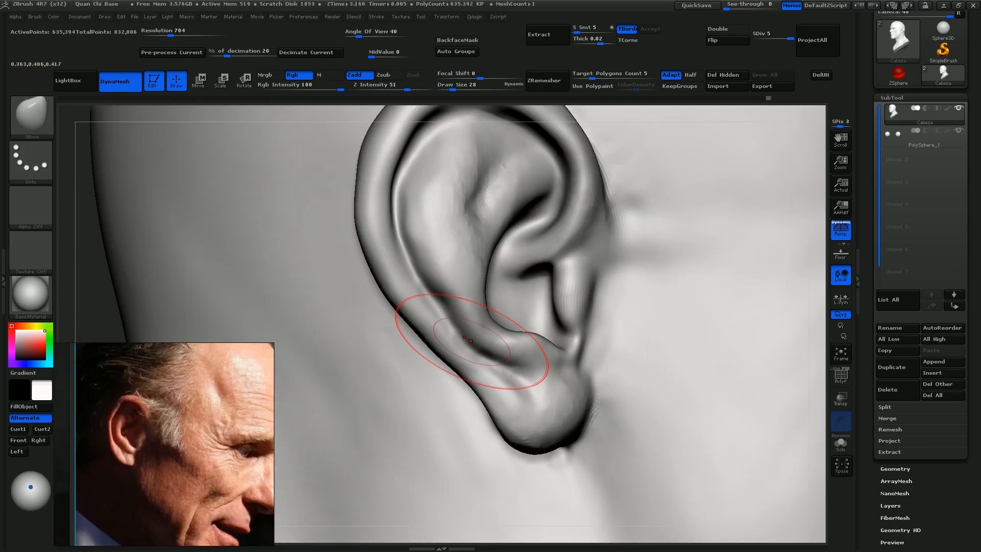
key(s)
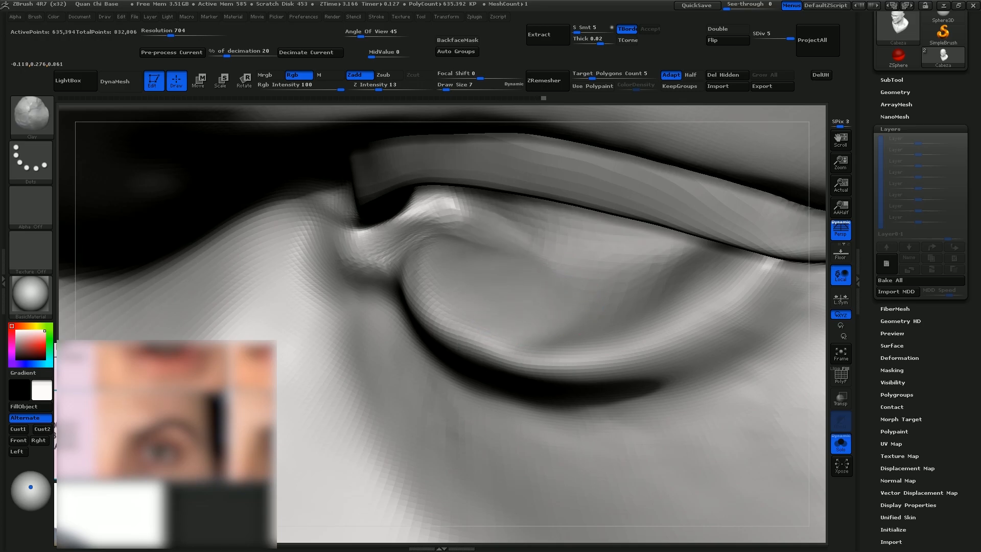
Step: Refine the inner eye corner and the isolated lips with the Clay, Standard and Move brushes
right_drag(576, 269, 517, 287)
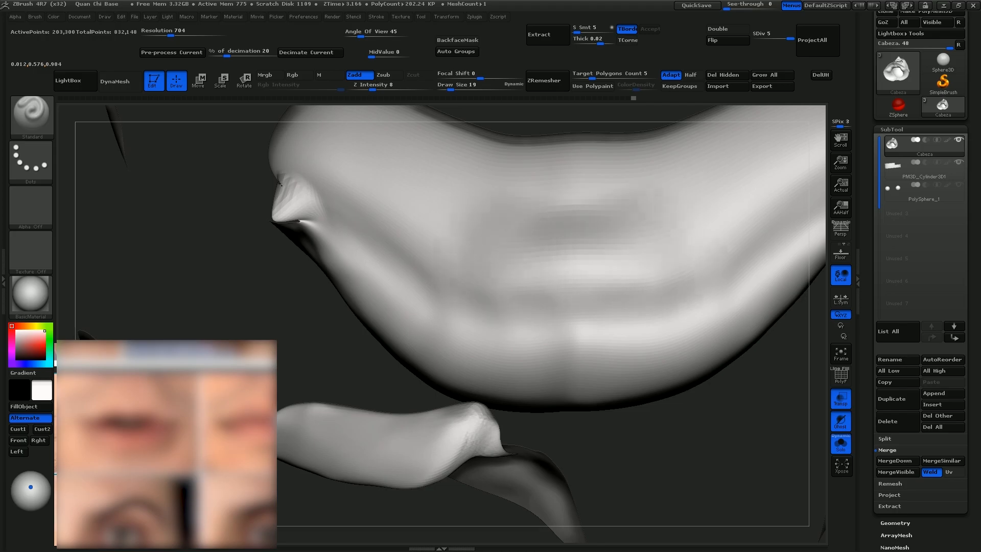
right_drag(664, 205, 690, 212)
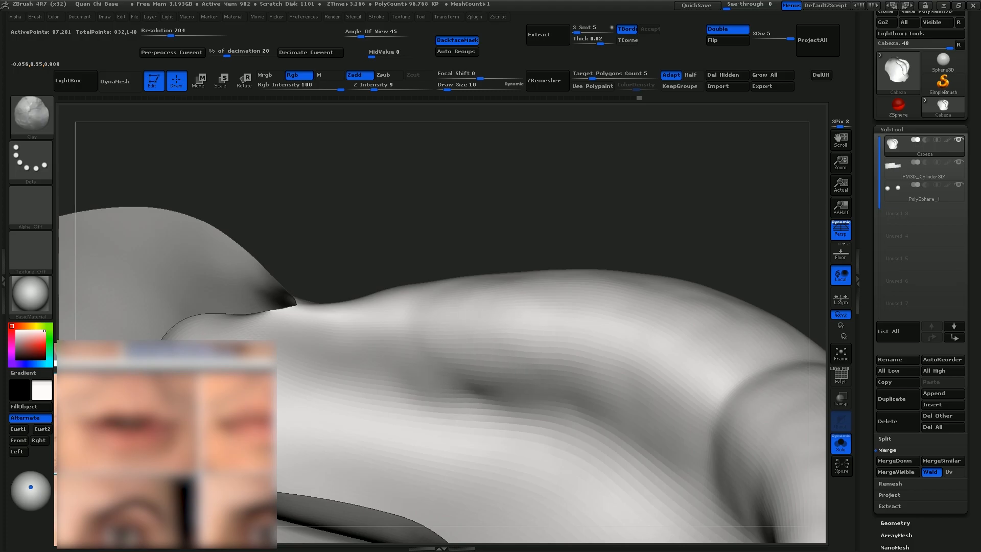
key(ctrl)
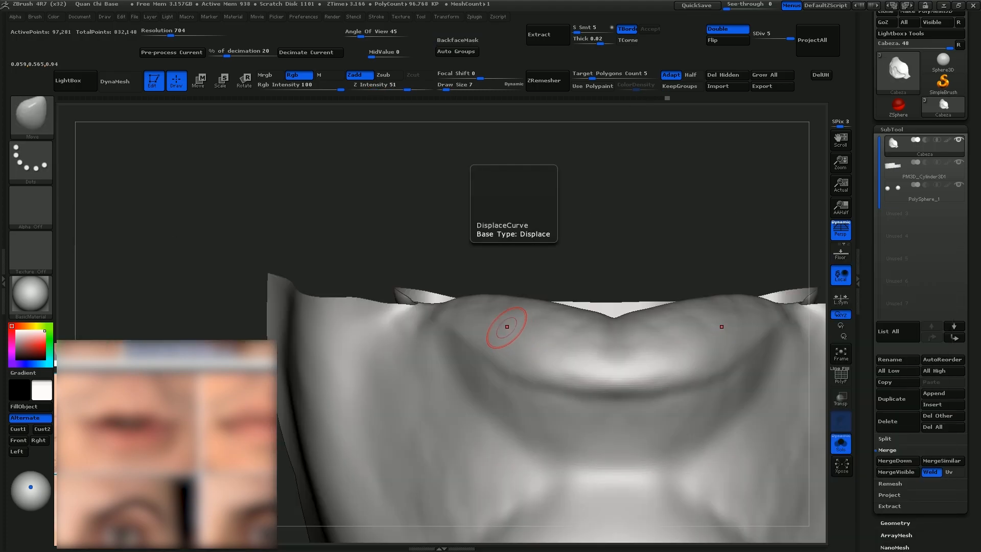
key(s)
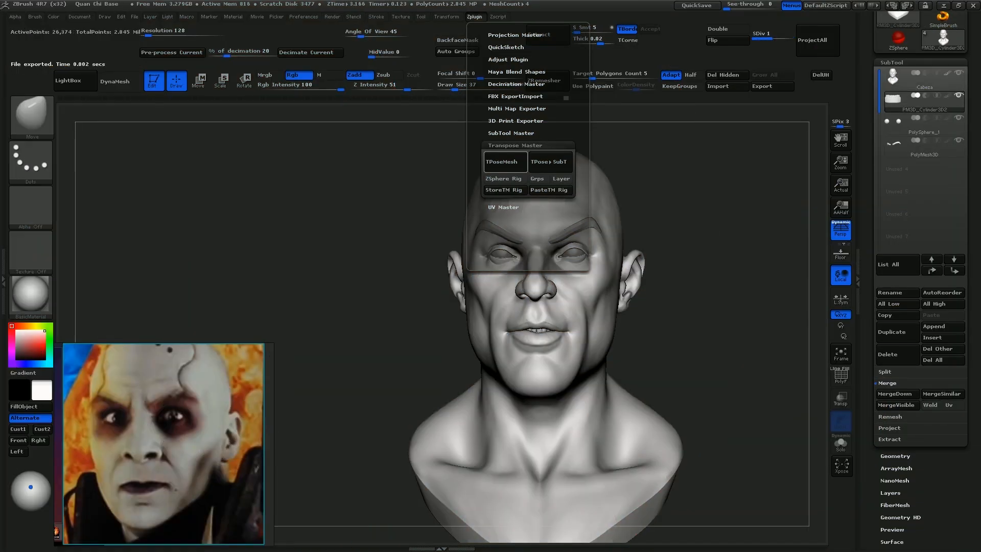
Step: Create a Transpose Master mesh of the bust, mask the head down to the neck and invert the mask to protect the shoulders
click(501, 161)
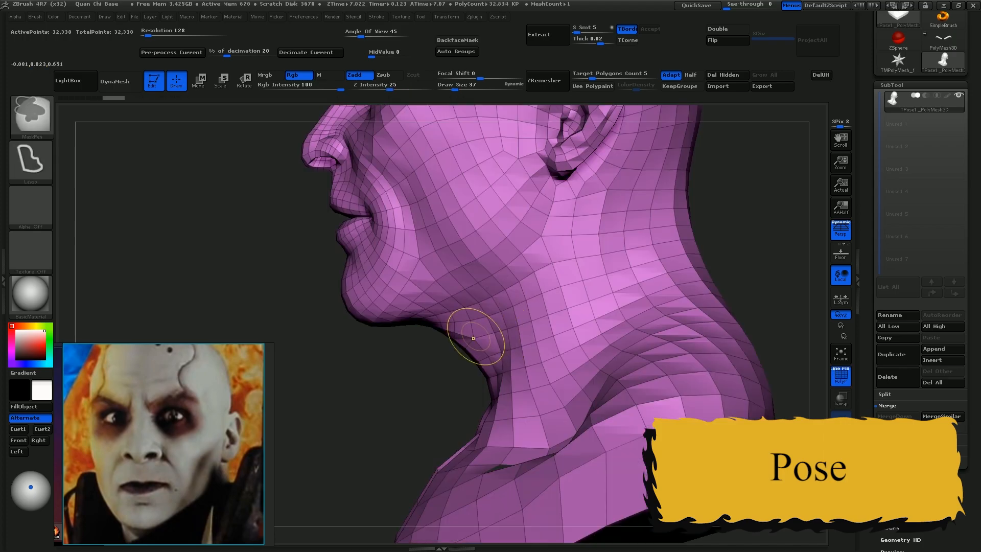
mouse_move(597, 306)
ctrl+mouse_down()
mouse_move(695, 274)
mouse_move(799, 223)
mouse_move(813, 197)
mouse_move(105, 312)
ctrl+mouse_up()
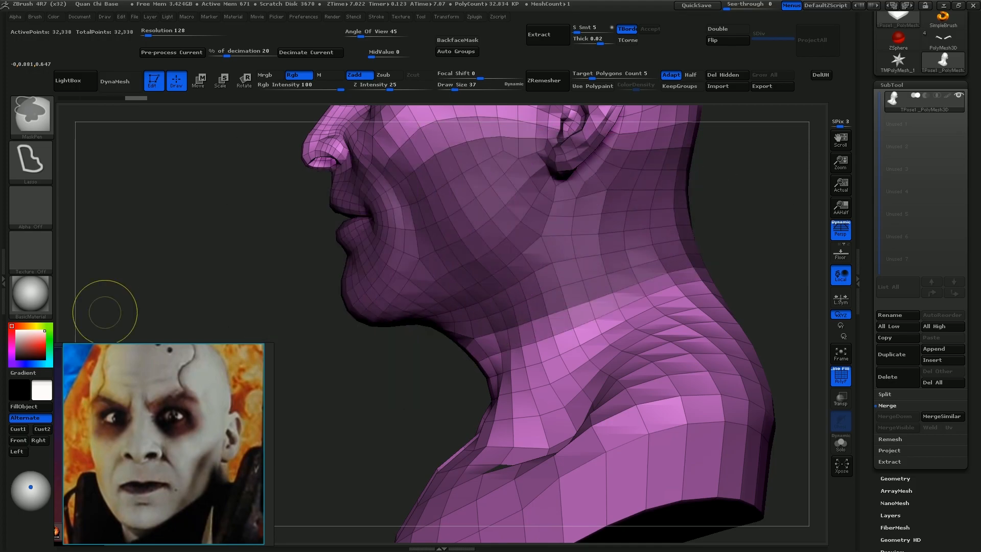
key(f)
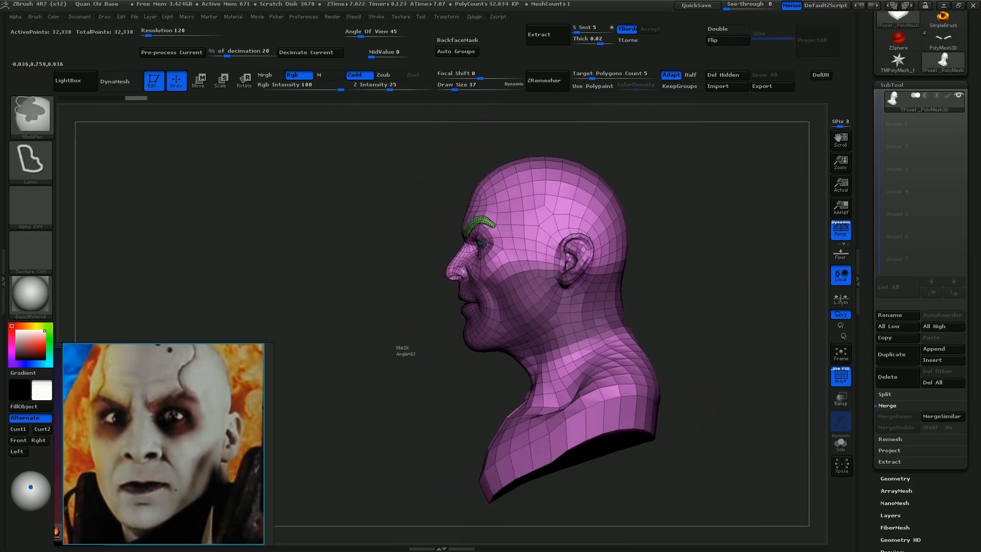
ctrl+click(401, 281)
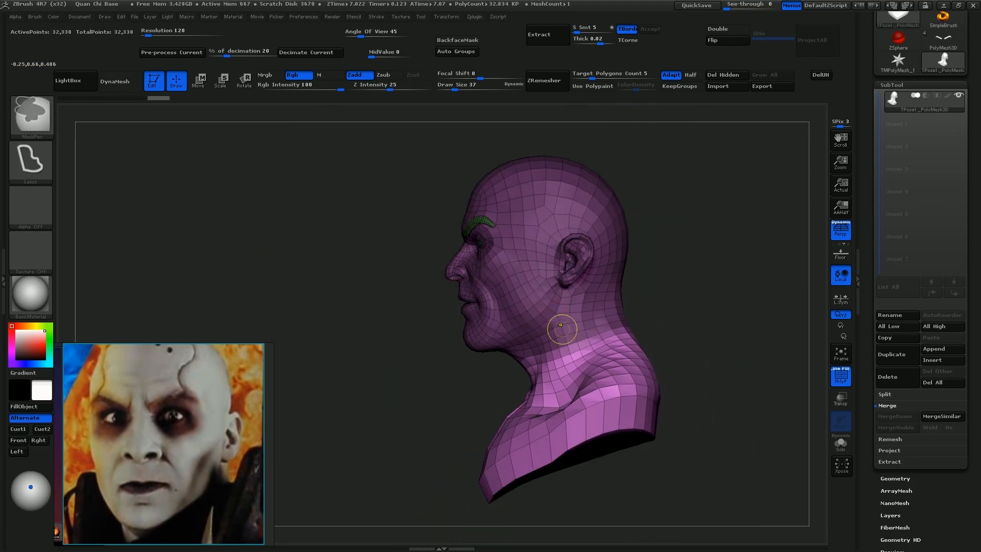
key(r)
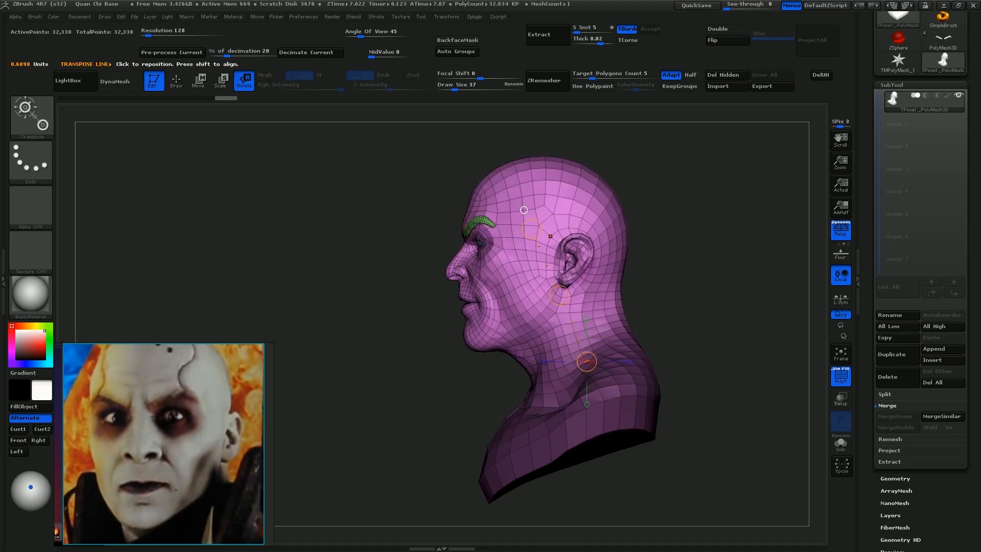
Step: Tilt the unmasked head about the neck in side and front views and turn it sideways with Transpose Rotate
drag(532, 228, 547, 224)
shift+right_drag(523, 210, 534, 209)
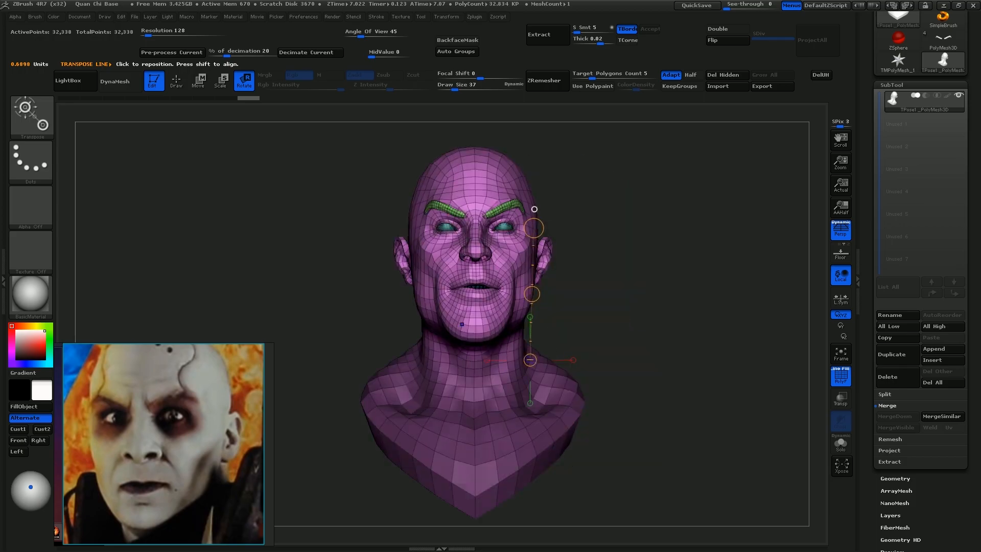
drag(474, 369, 483, 178)
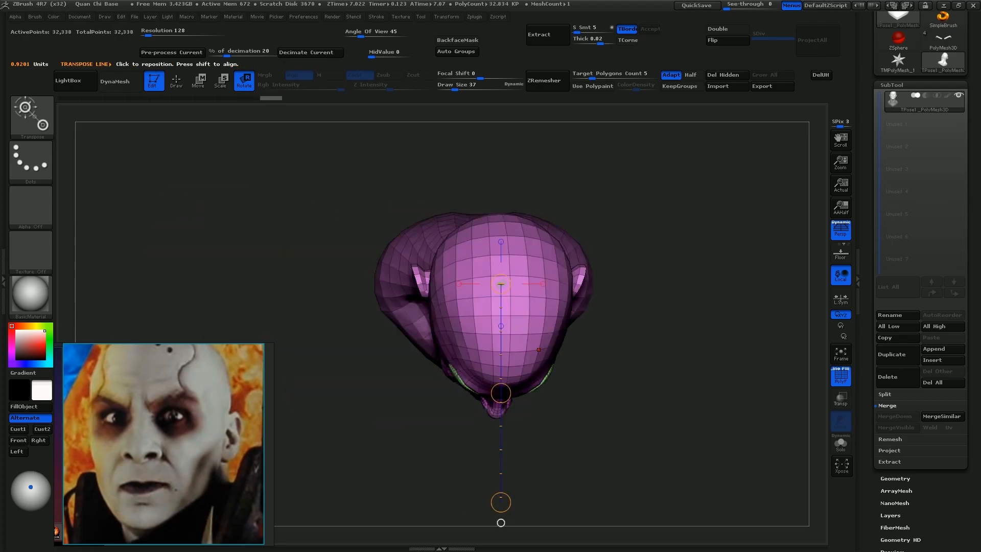
alt+right_drag(501, 502, 492, 443)
drag(492, 442, 479, 442)
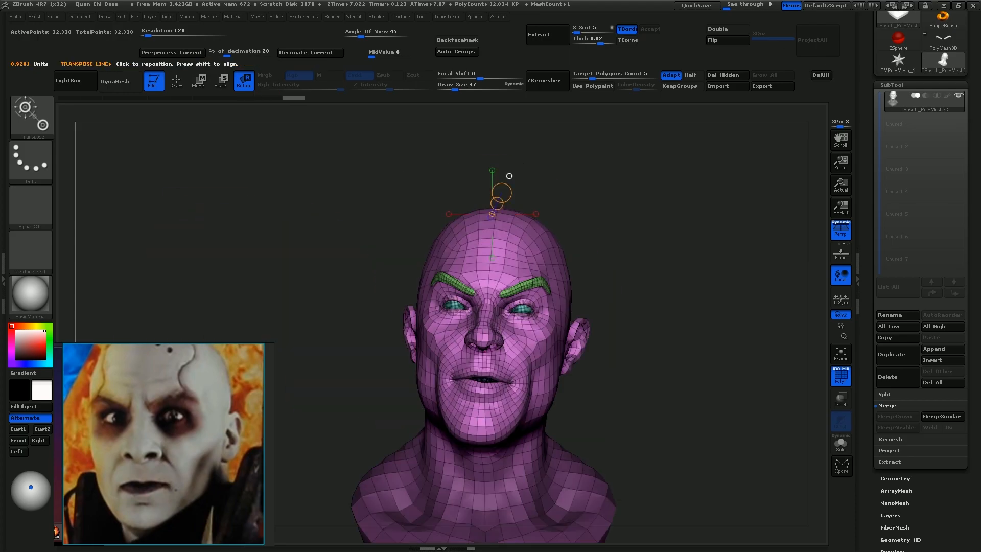
Step: Undo the last head turn and rotate the head again by a smaller amount
key(ctrl+z)
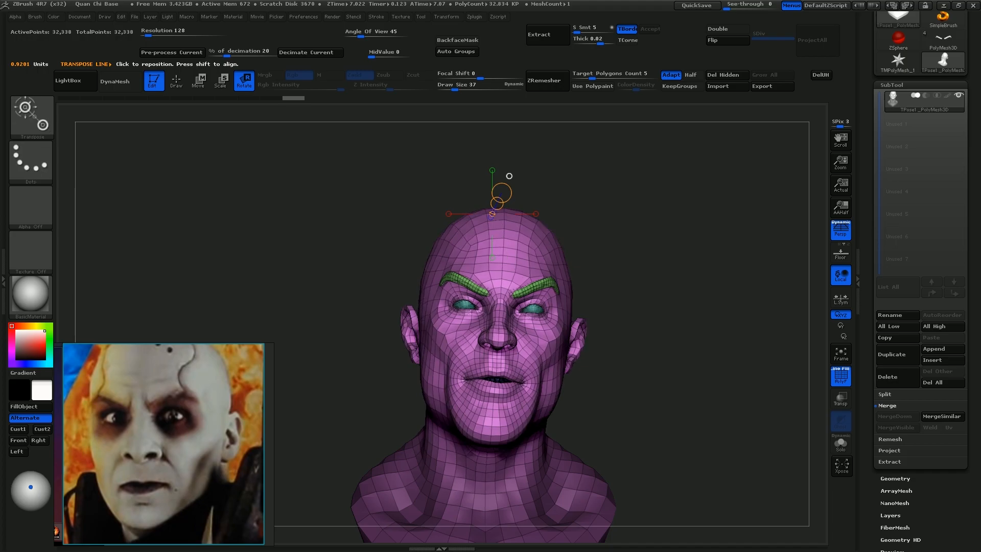
right_drag(579, 356, 578, 375)
ctrl+right_drag(577, 375, 575, 449)
drag(477, 348, 474, 348)
right_drag(477, 337, 487, 140)
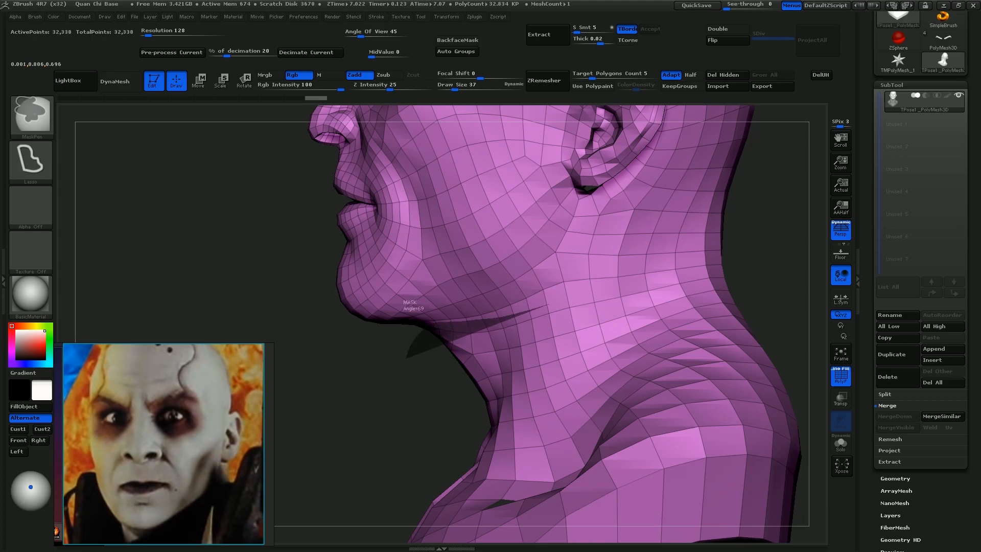
Step: Lasso-mask the head again from below the jaw to the nape and invert the mask so the neck and shoulders are protected
mouse_move(545, 306)
ctrl+mouse_down()
mouse_move(687, 273)
mouse_move(756, 467)
mouse_move(409, 352)
ctrl+mouse_up()
mouse_move(466, 317)
ctrl+right_down()
mouse_move(468, 357)
mouse_move(536, 292)
mouse_move(531, 185)
ctrl+right_up()
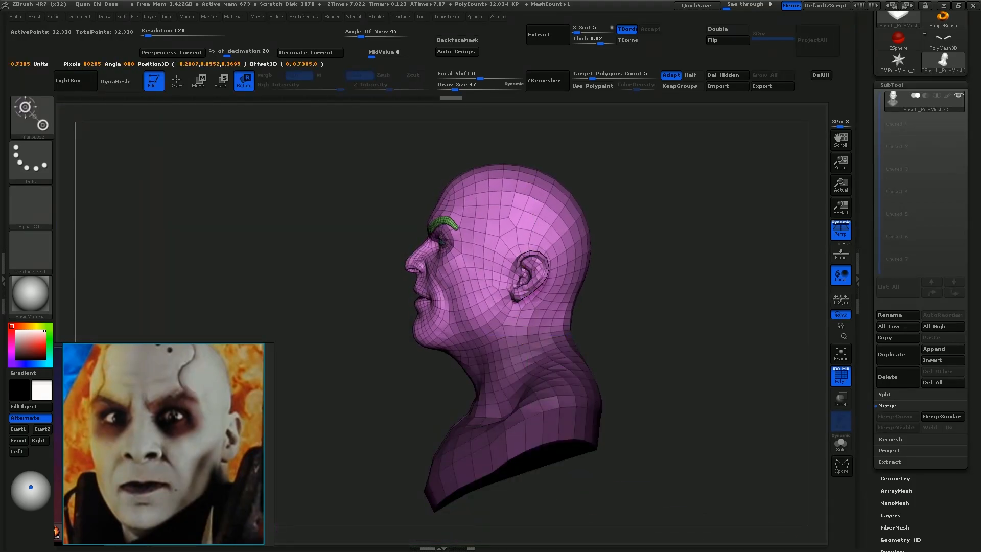
key(q)
key(ctrl)
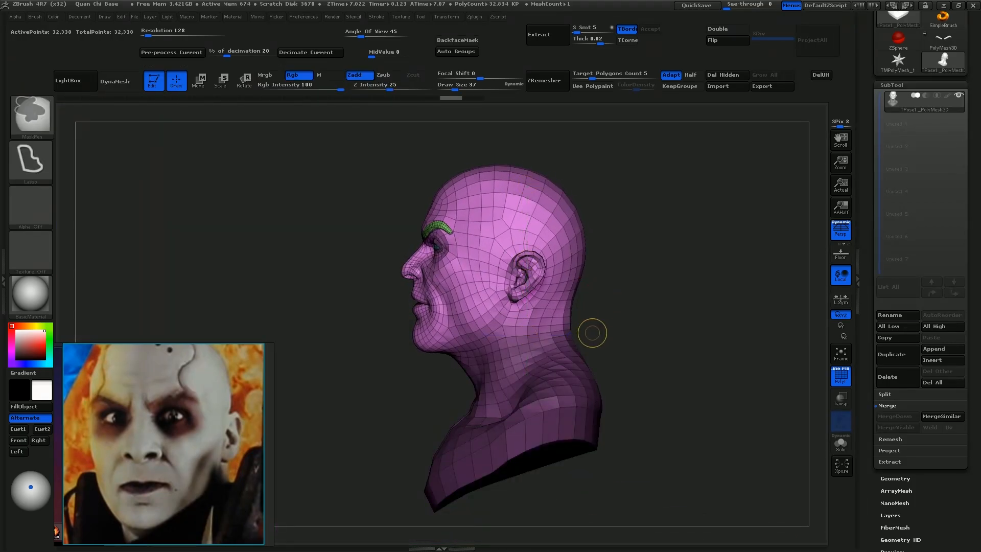
Step: Tilt the head slightly back from the upper neck and transfer the Transpose Master pose to the subtools
key(r)
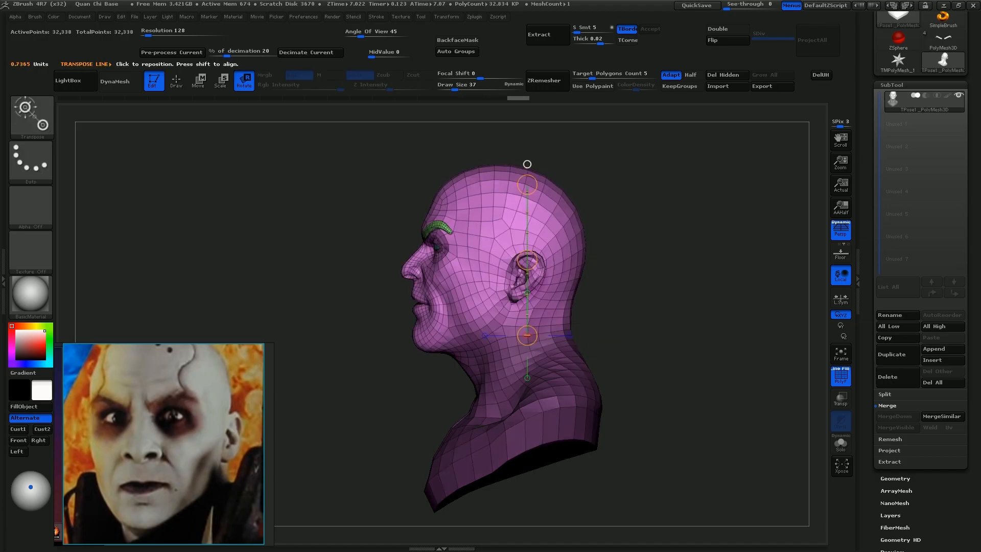
drag(527, 184, 533, 184)
key(f)
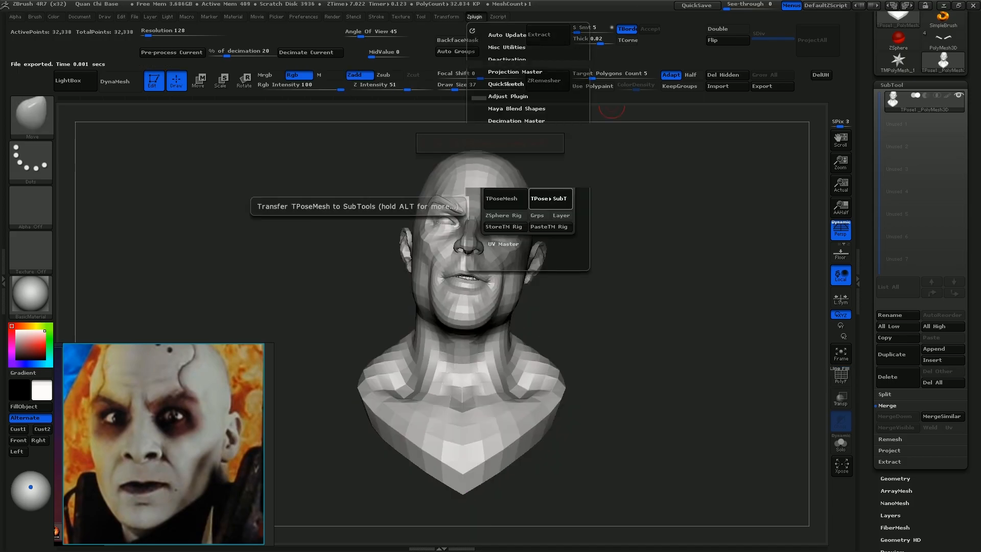
click(550, 198)
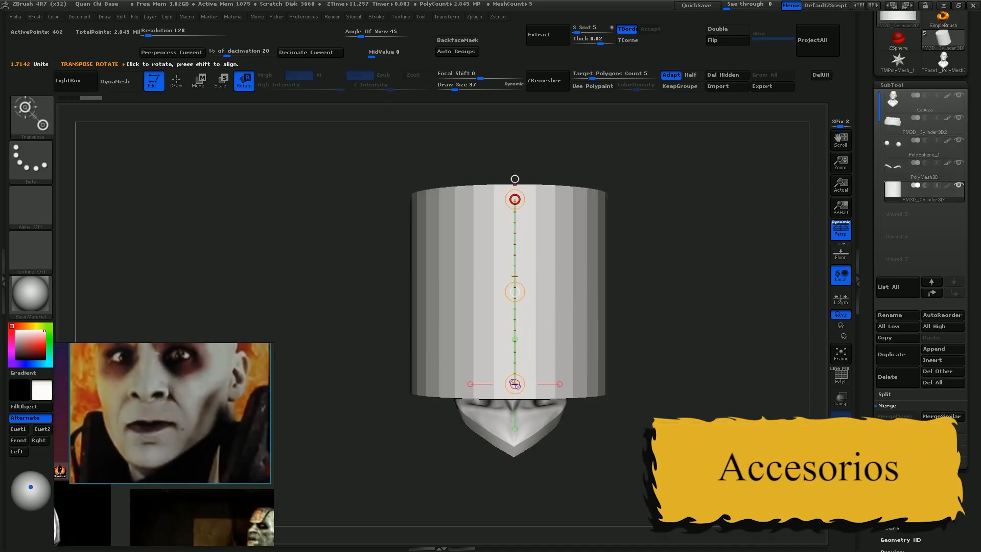
Step: Rotate the accessory cylinder 90 degrees onto its side and shorten it beside the bust's shoulder
shift+drag(515, 199, 699, 383)
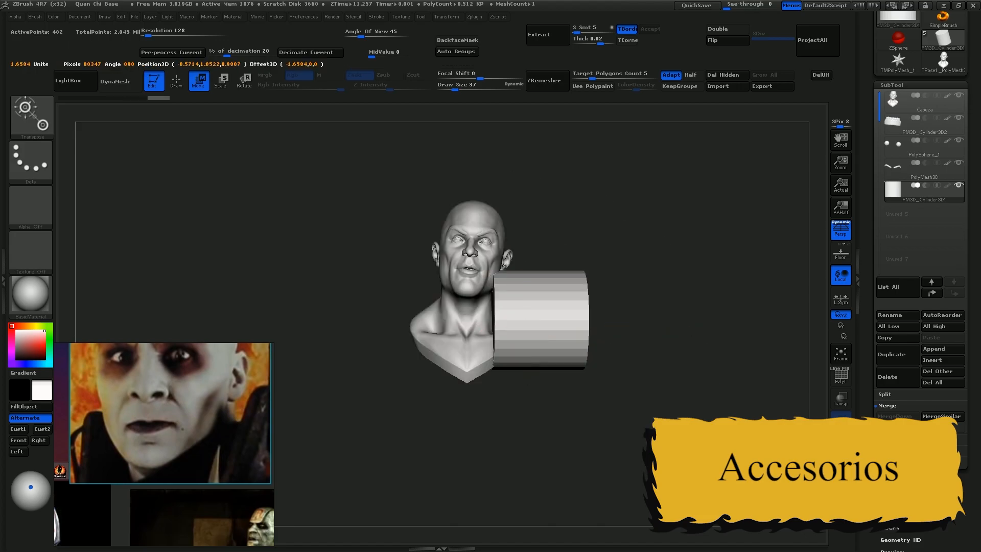
drag(705, 319, 637, 319)
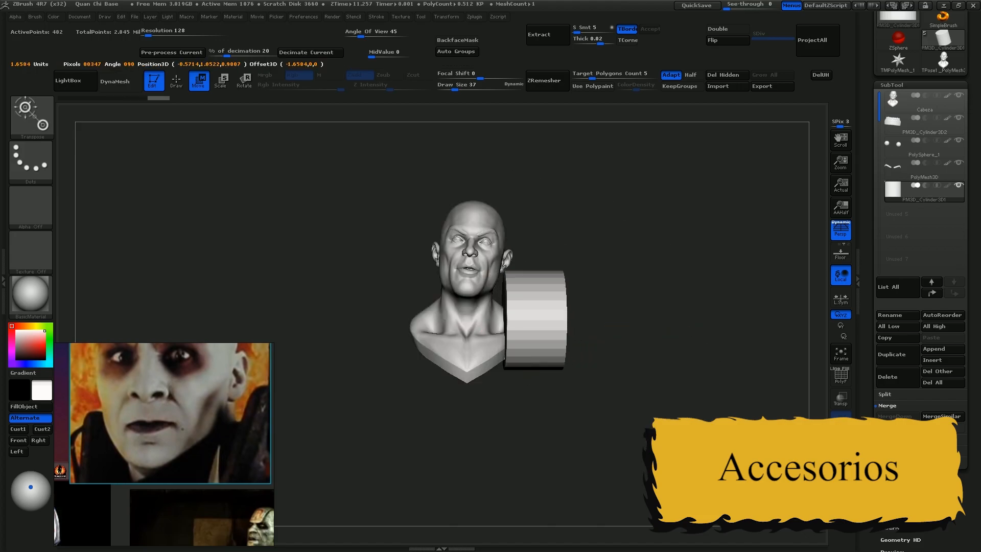
drag(521, 329, 707, 329)
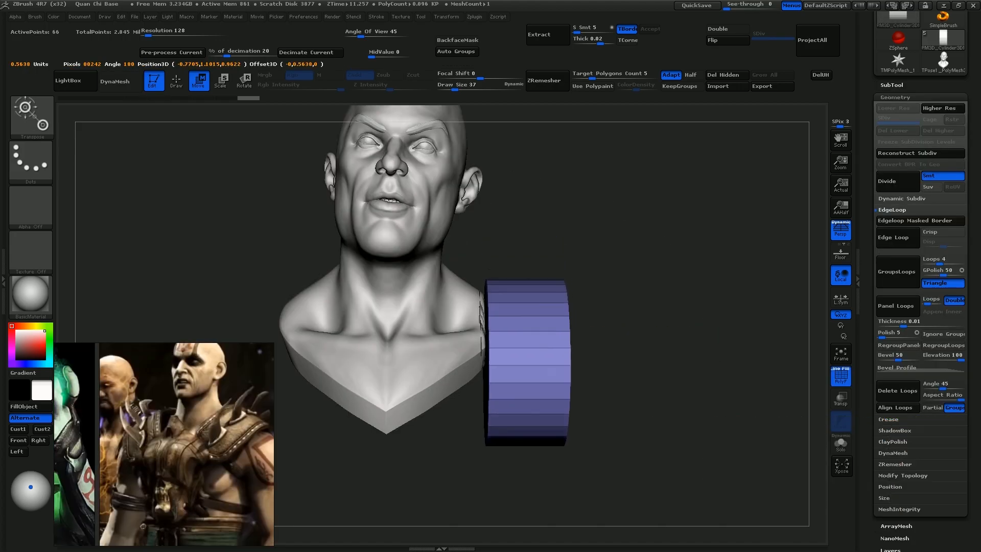
Step: Tilt the cylinder against the shoulder and hide its lower faces, leaving an open curved shape for the shoulder guard
drag(554, 336, 553, 460)
mouse_move(512, 287)
shift+mouse_down()
mouse_move(512, 486)
mouse_move(450, 476)
shift+mouse_up()
key(r)
mouse_move(550, 357)
ctrl+alt+shift+mouse_down()
mouse_move(751, 477)
mouse_move(659, 460)
mouse_move(564, 321)
ctrl+alt+shift+mouse_up()
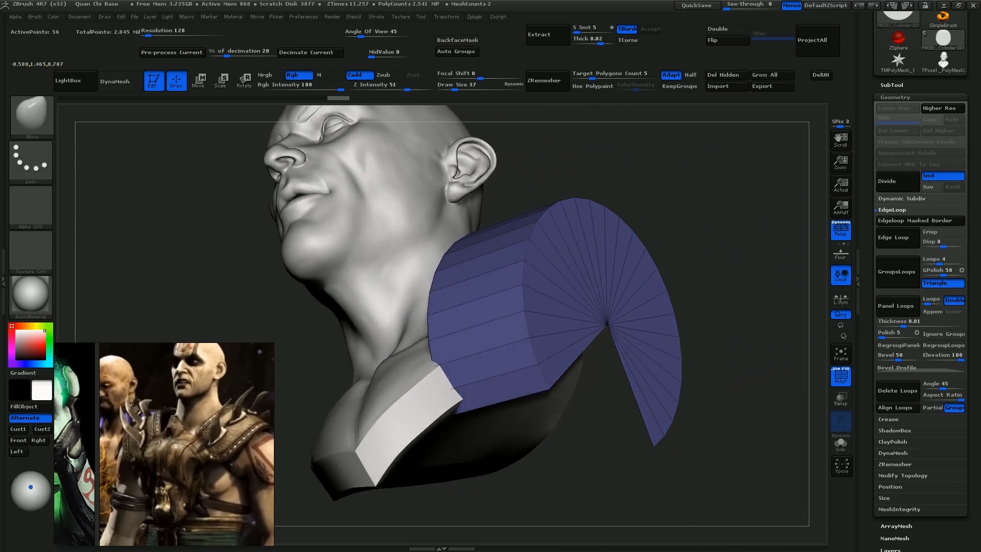
key(q)
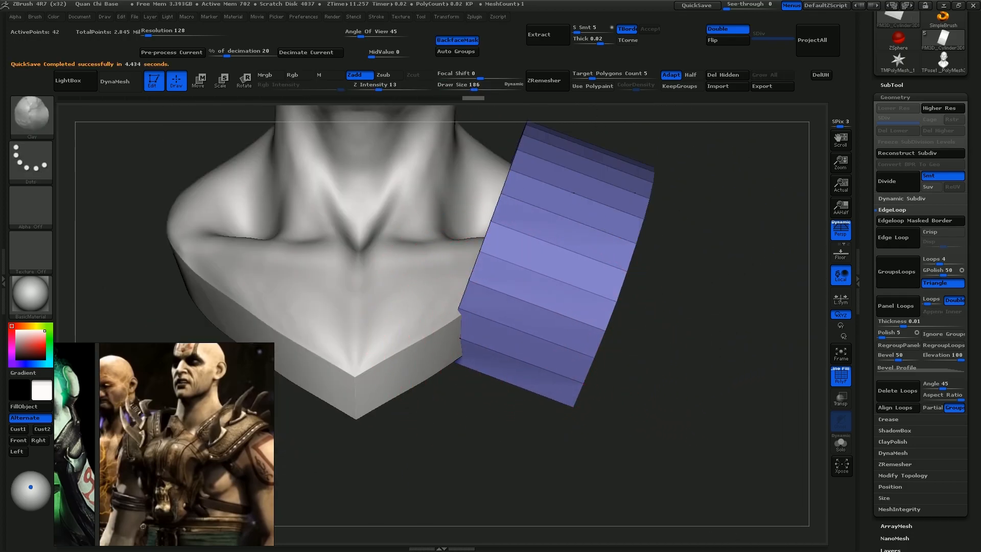
ctrl+right_drag(572, 343, 574, 309)
right_drag(575, 309, 523, 316)
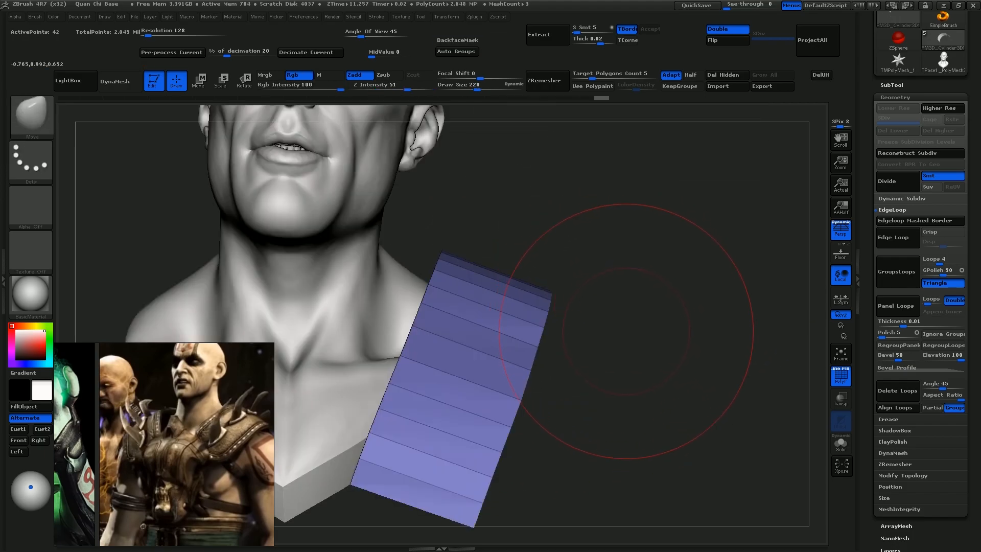
Step: Fit the open curved strip around the shoulder with the Move brush and extrude its whole polygroup to give it thickness
mouse_move(657, 329)
mouse_down()
mouse_move(562, 307)
mouse_move(580, 301)
mouse_up()
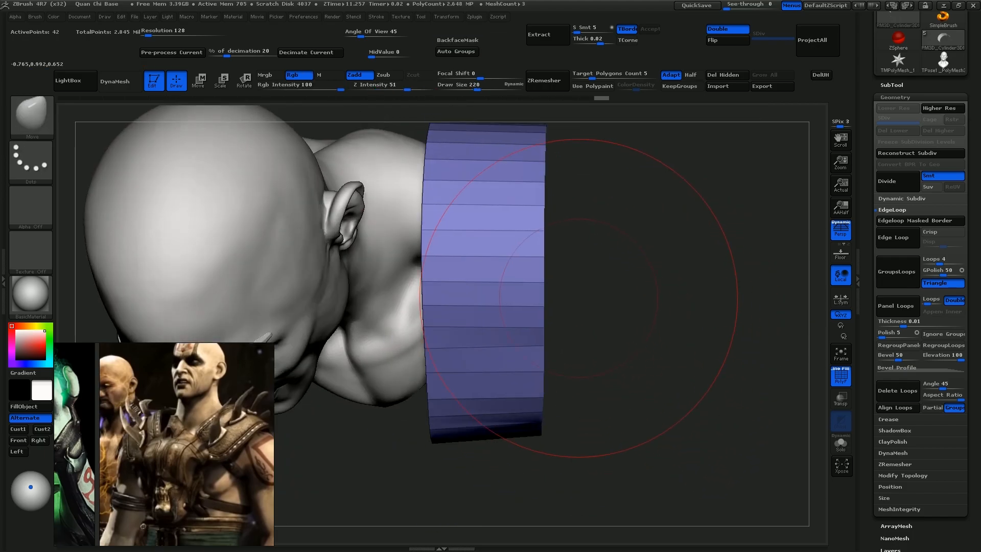
drag(548, 256, 556, 255)
key(bracketleft)
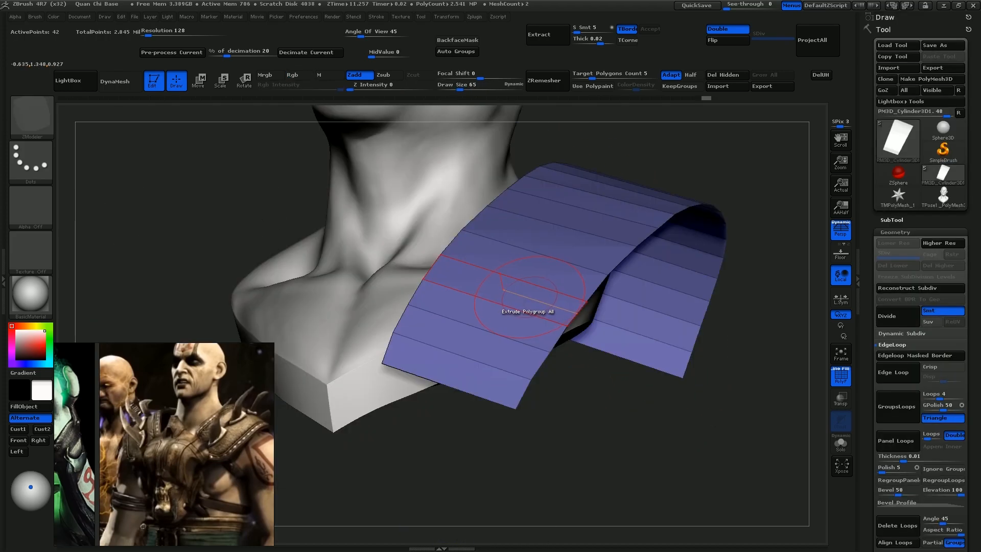
drag(652, 301, 644, 307)
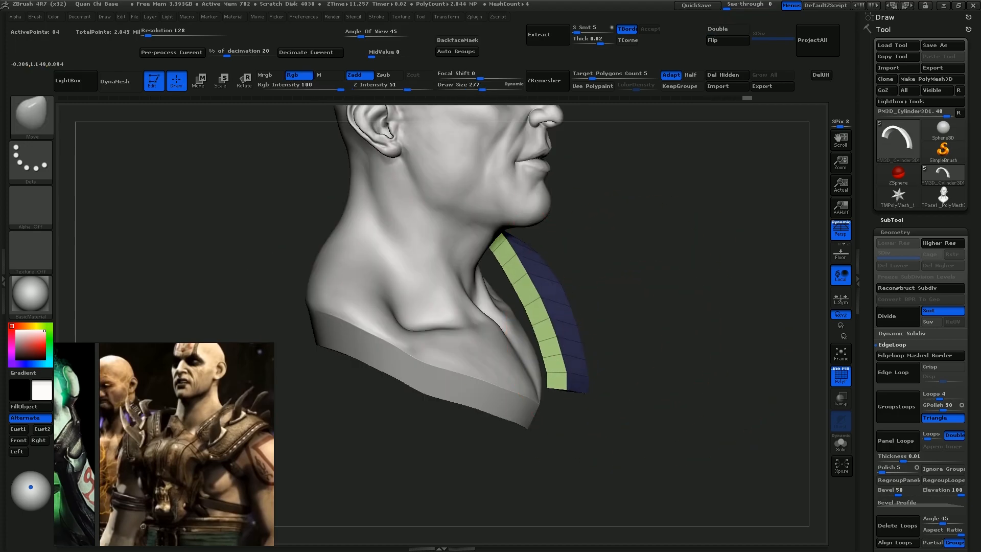
Step: Reshape the thickened shoulder guard with the Move brush so its curve follows the shoulder from chest to back
mouse_move(546, 322)
mouse_down()
mouse_move(536, 327)
mouse_move(535, 309)
mouse_up()
mouse_move(664, 312)
mouse_down()
mouse_move(563, 325)
mouse_move(548, 305)
mouse_up()
key(s)
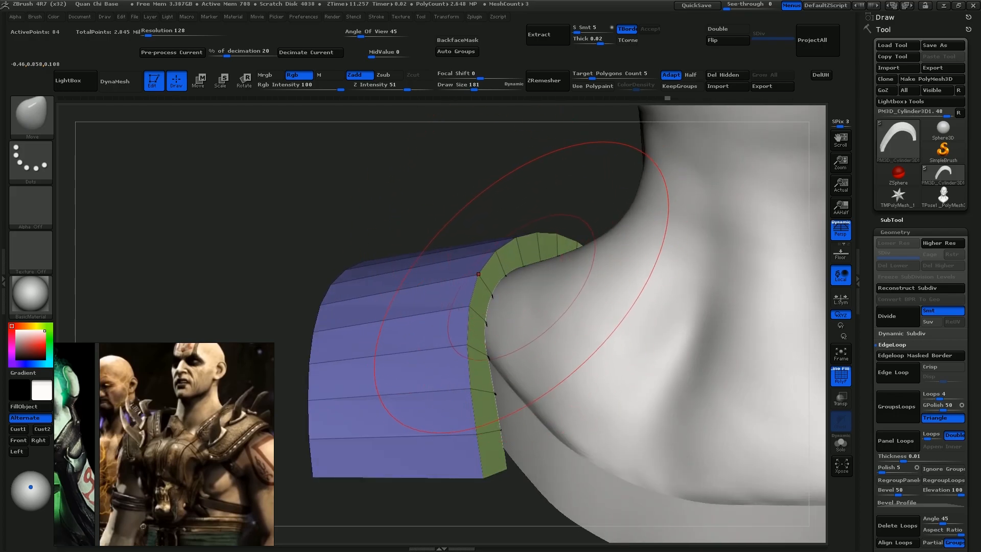
right_drag(524, 286, 528, 306)
right_drag(547, 235, 548, 289)
key(s)
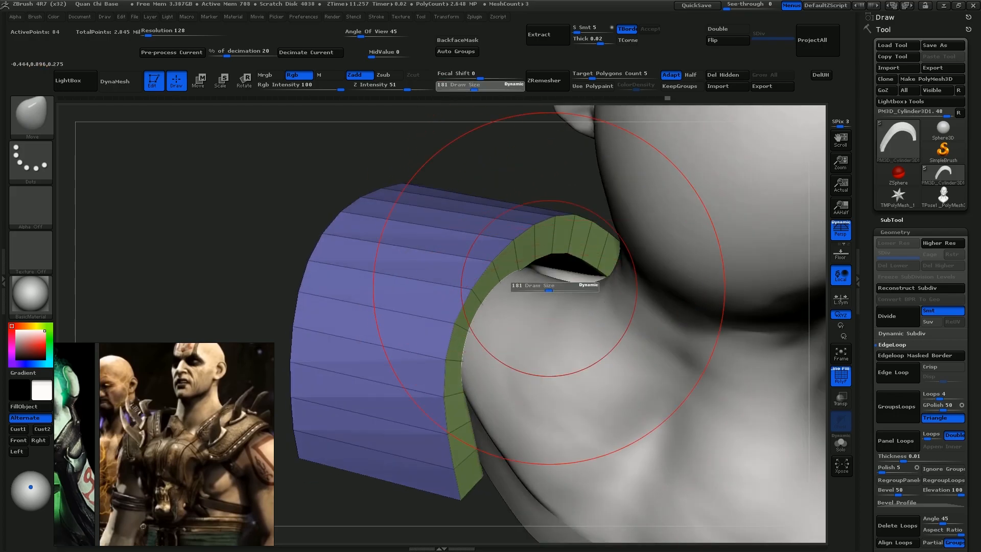
drag(549, 289, 546, 290)
drag(566, 246, 564, 262)
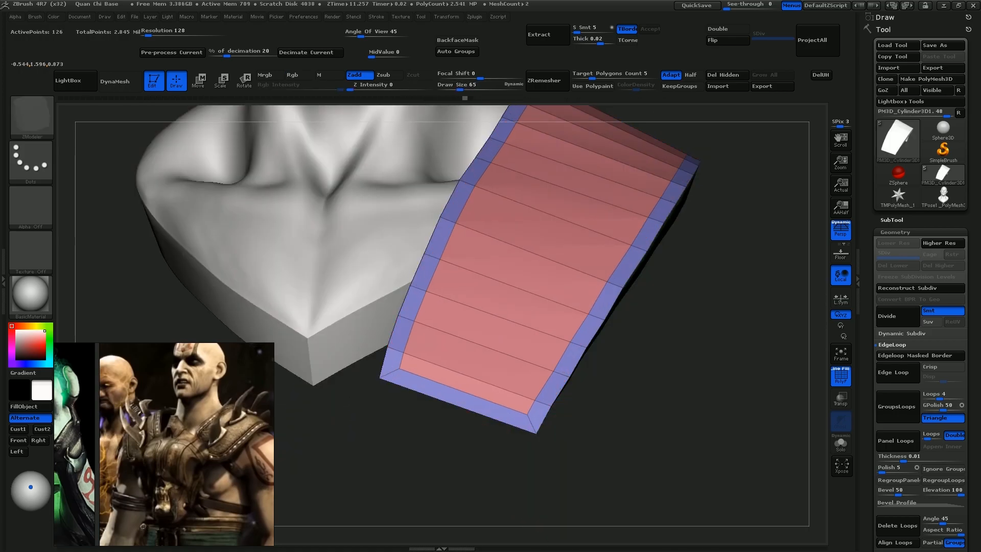
Step: Inset the shoulder guard's outer surface twice with ZModeler and extrude the innermost polygroup into a raised central panel
drag(484, 332, 489, 340)
drag(484, 336, 487, 342)
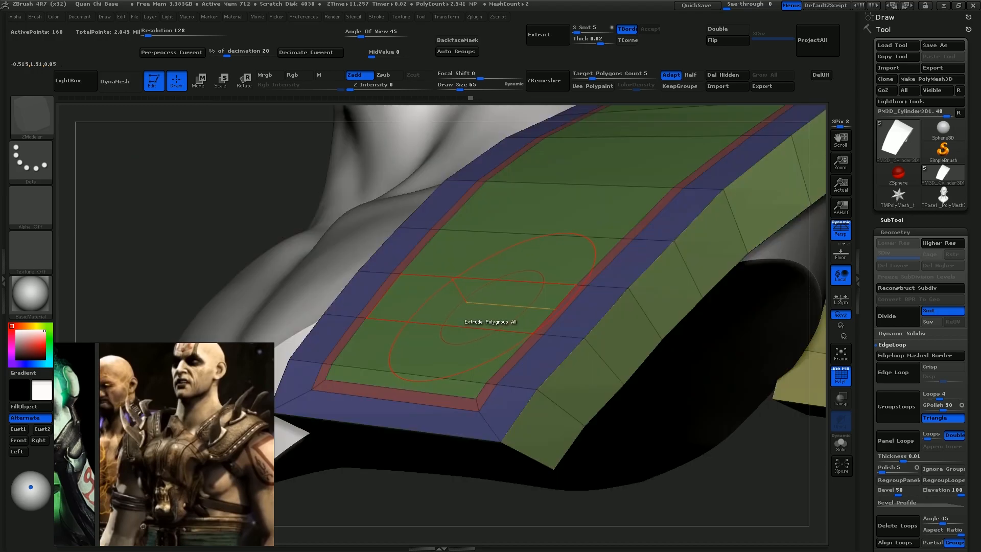
drag(493, 322, 499, 355)
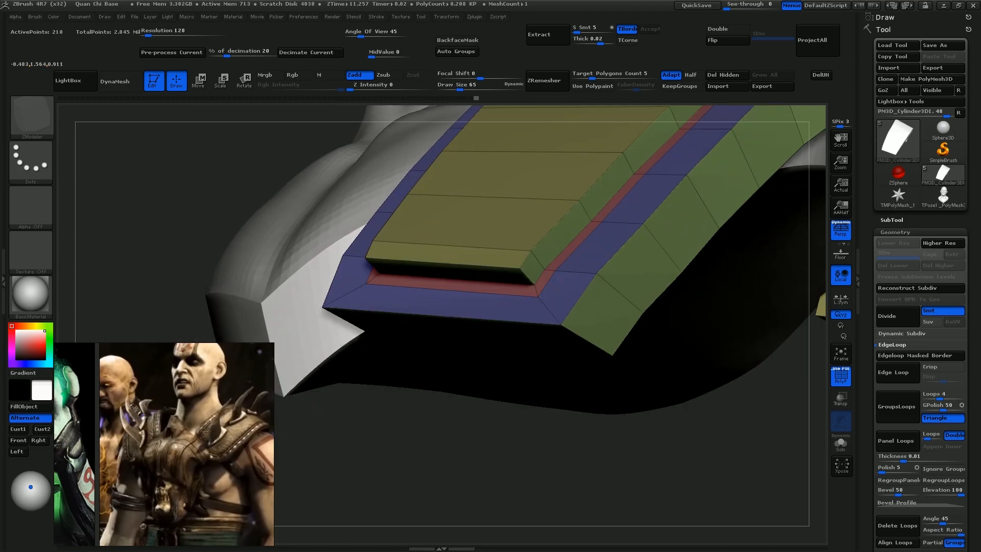
key(space)
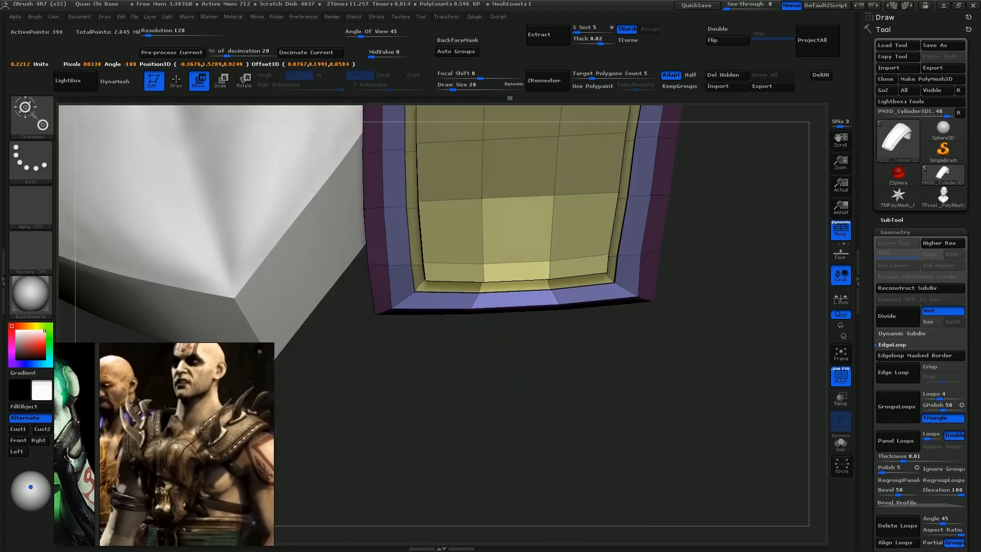
Step: Pull the guard's lower end into a rounded edge and duplicate the guard onto the opposite shoulder with Mirror And Weld
drag(515, 313, 515, 325)
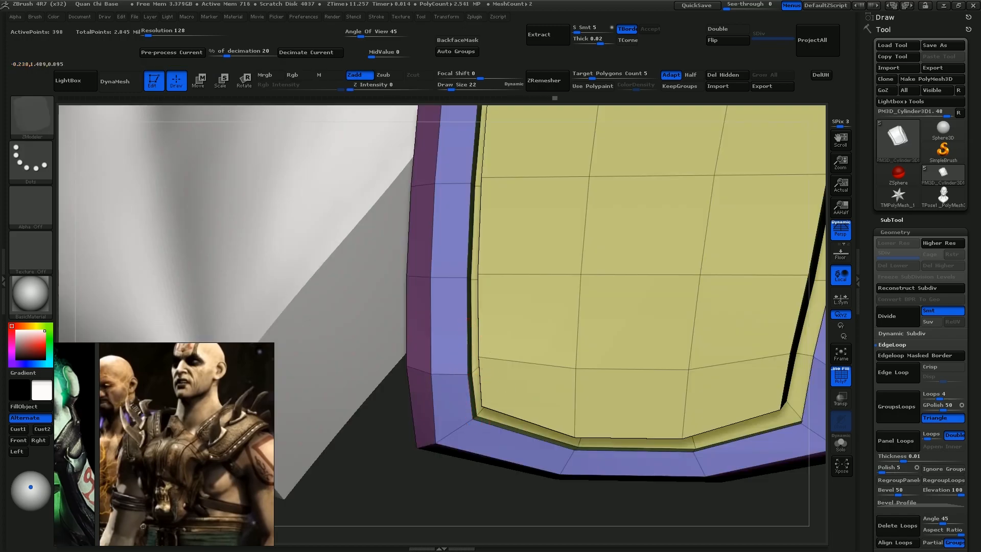
key(space)
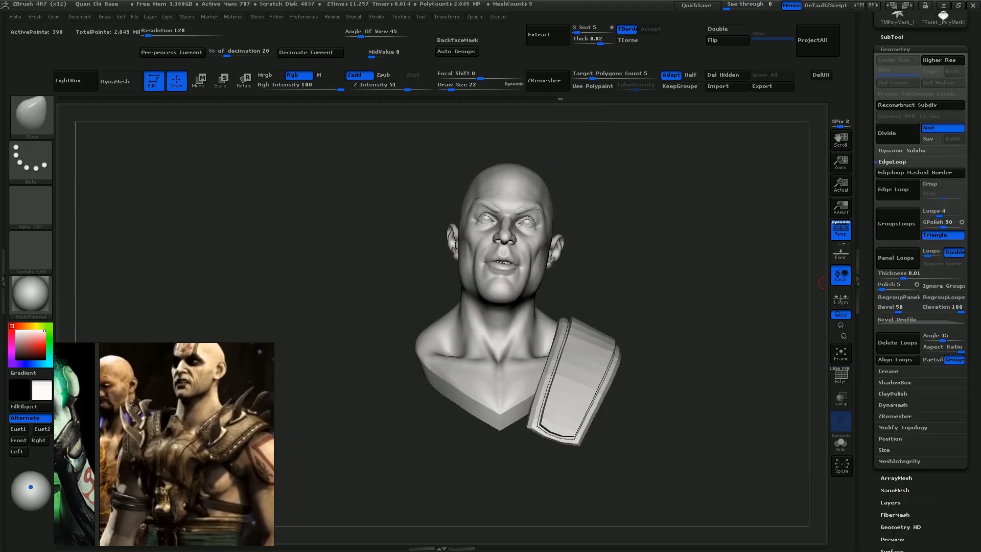
click(903, 427)
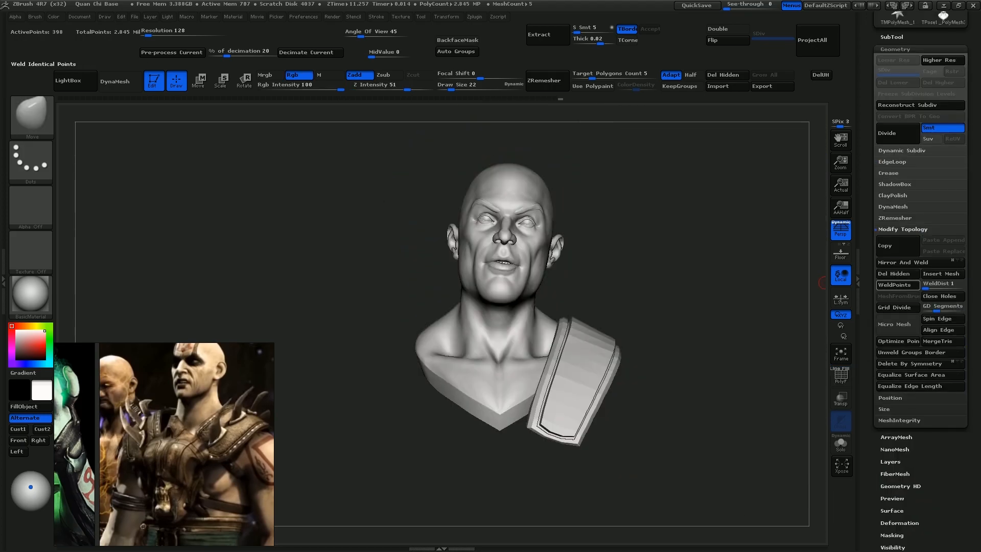
click(902, 262)
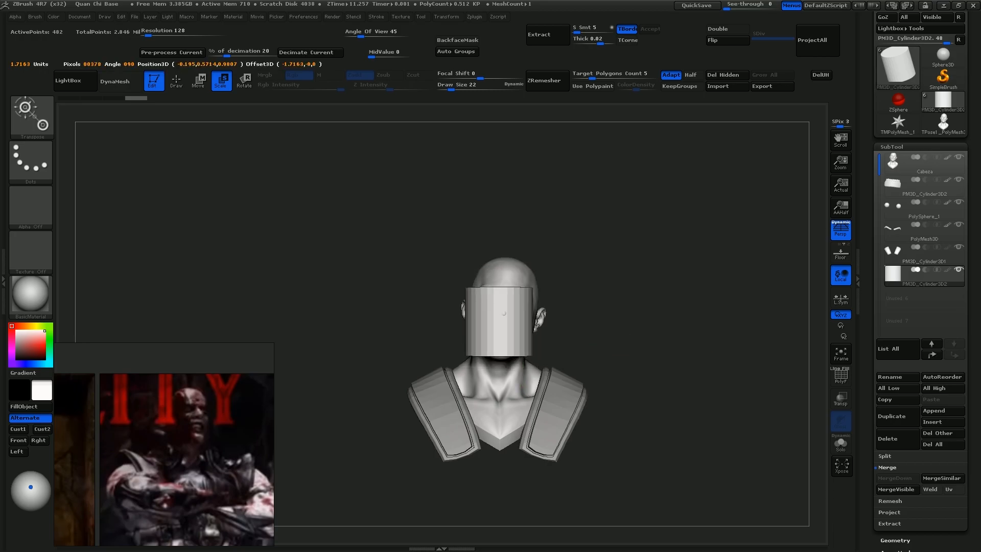
Step: Resize the new cylinder to fit the neck and position it as a tilted collar between the shoulder guards
drag(697, 313, 705, 313)
drag(739, 341, 736, 342)
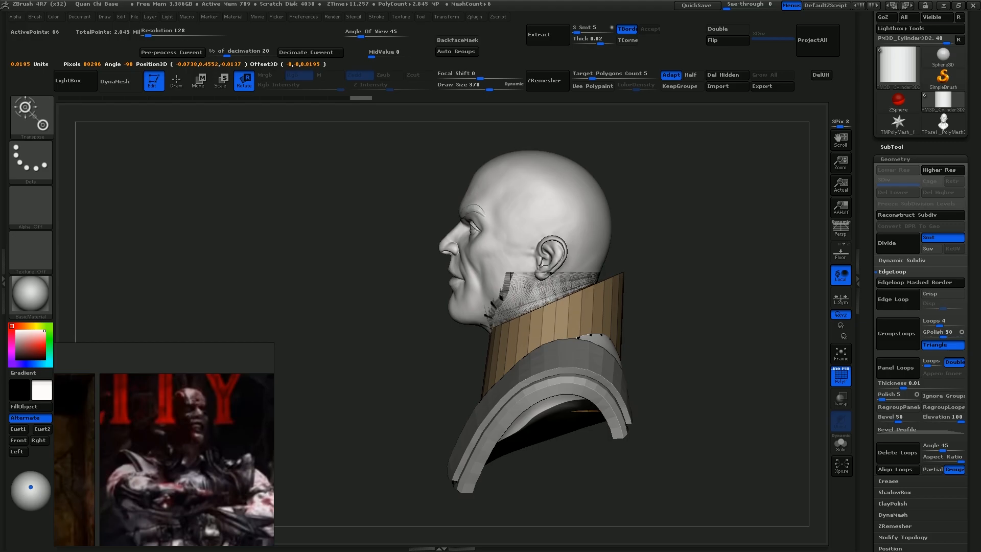
key(w)
drag(491, 326, 460, 348)
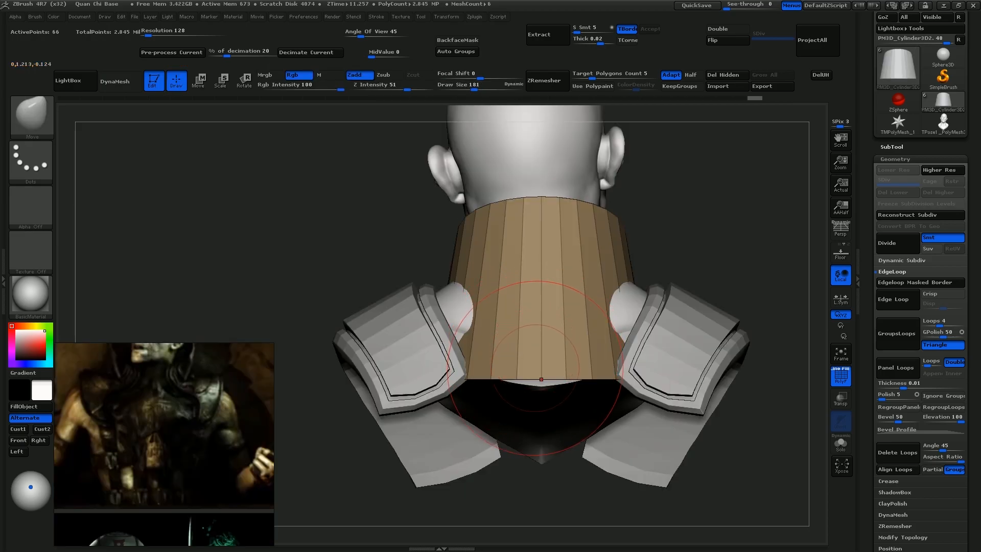
Step: Shape the collar's lower edge with the Move brush so it follows the upper back and the slopes of the shoulders
right_drag(538, 313, 613, 322)
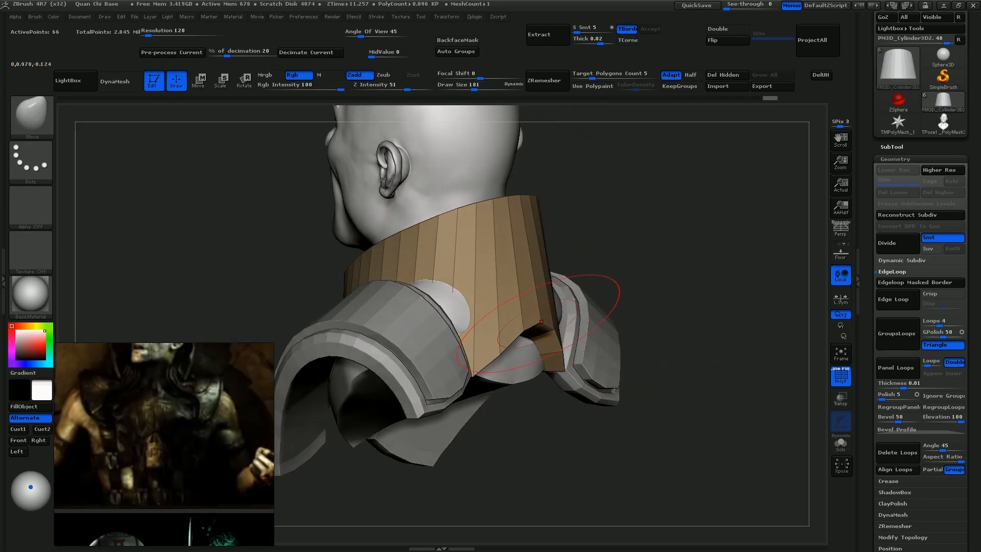
key(s)
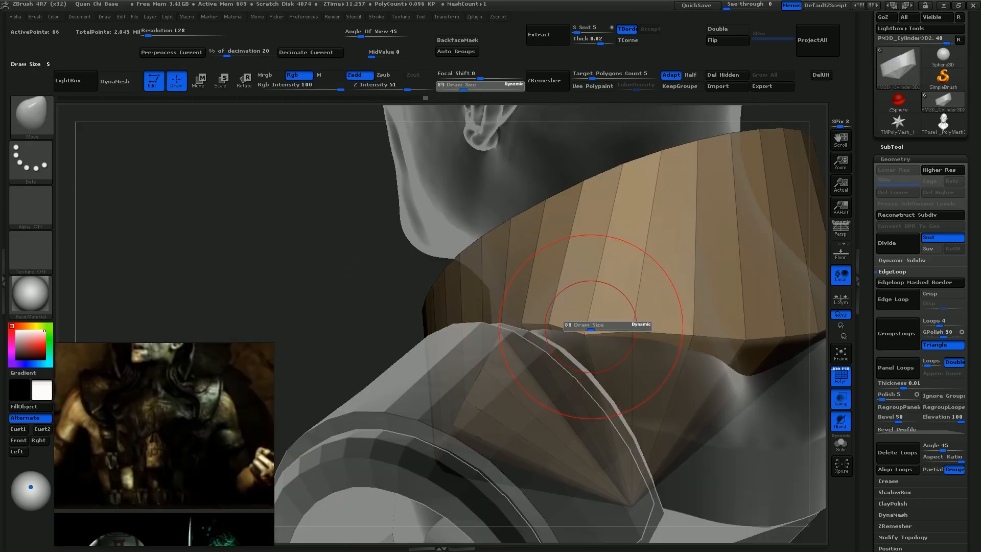
drag(550, 325, 562, 326)
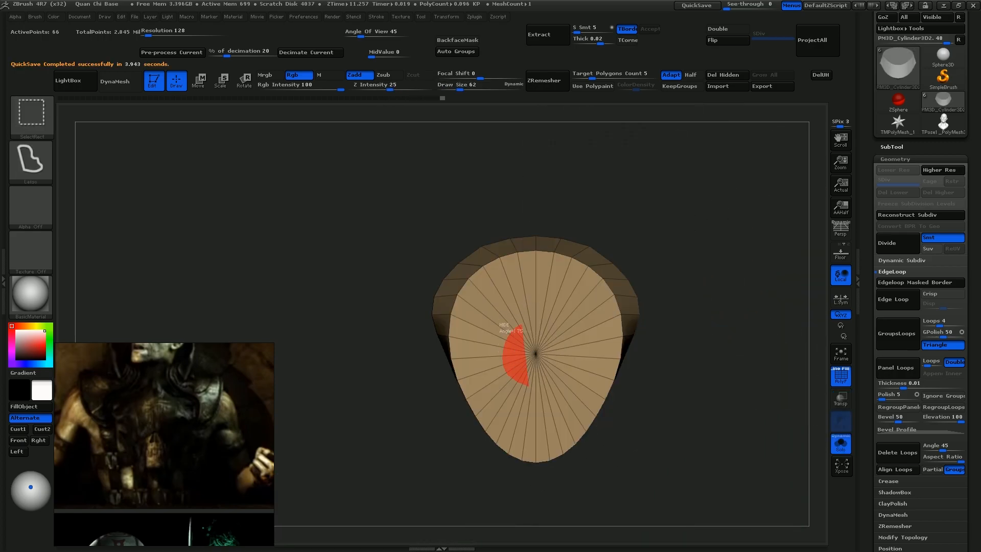
Step: Remove the collar cylinder's cap faces, leaving an open-fronted band, and extrude its polygroup to thicken it
ctrl+alt+shift+drag(522, 384, 522, 384)
mouse_move(565, 350)
mouse_down()
mouse_move(716, 104)
mouse_move(587, 339)
mouse_up()
ctrl+shift+click(587, 339)
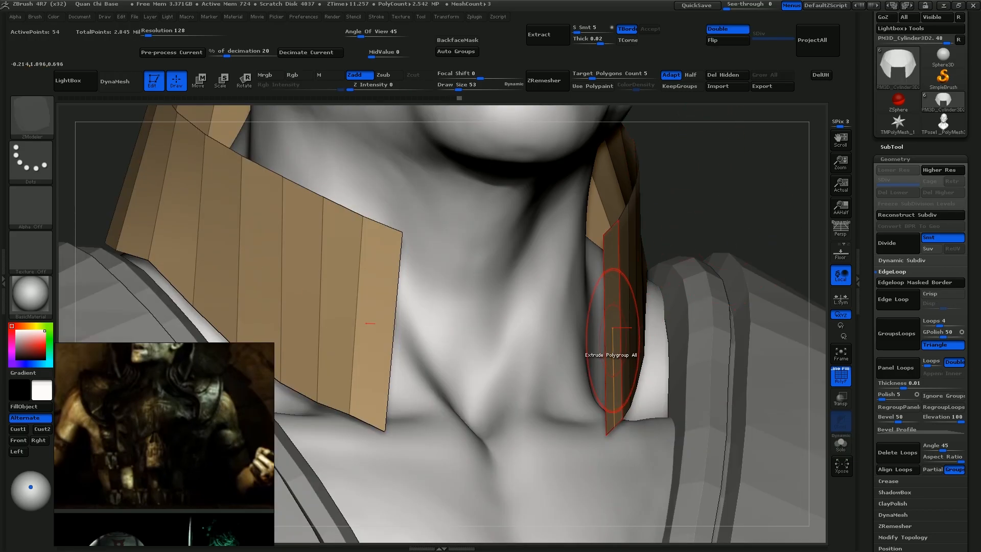
drag(613, 328, 567, 325)
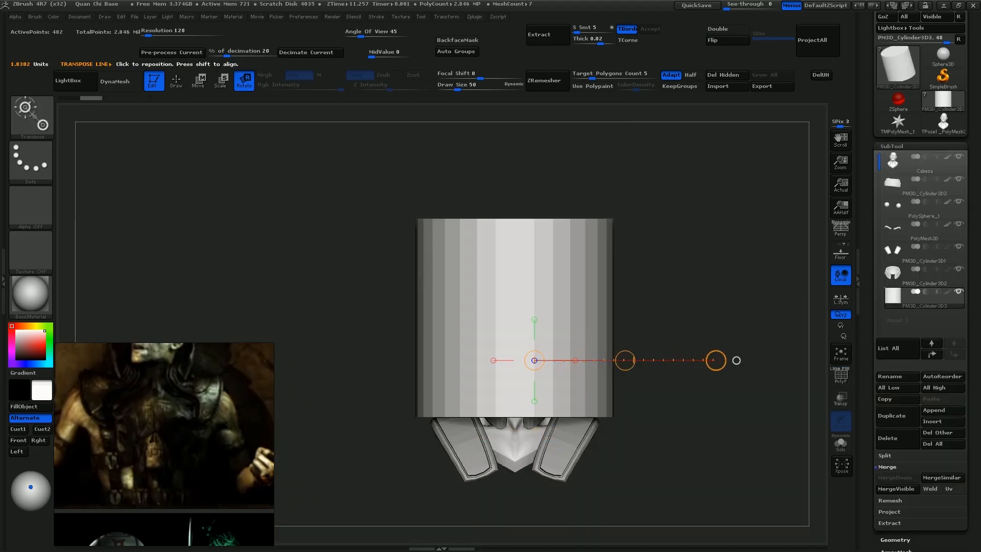
Step: Rotate another new cylinder 90 degrees onto its side and move it toward the shoulder guard
drag(716, 360, 534, 542)
drag(550, 341, 717, 341)
key(w)
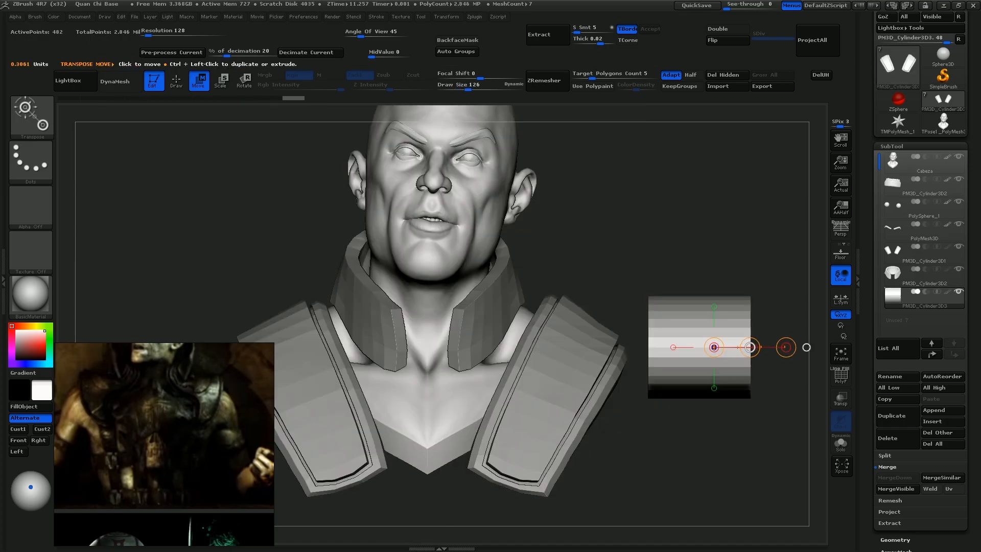
drag(714, 347, 630, 366)
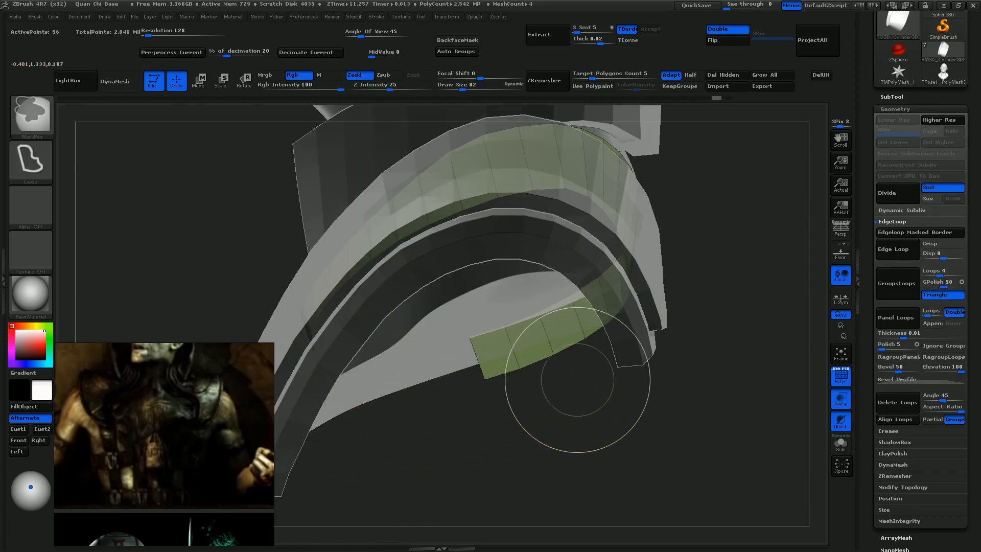
Step: Hide the unwanted underside faces of the strip between collar and shoulder guard, and extrude the mirrored strip's polygroup for thickness
ctrl+alt+shift+drag(617, 270, 616, 377)
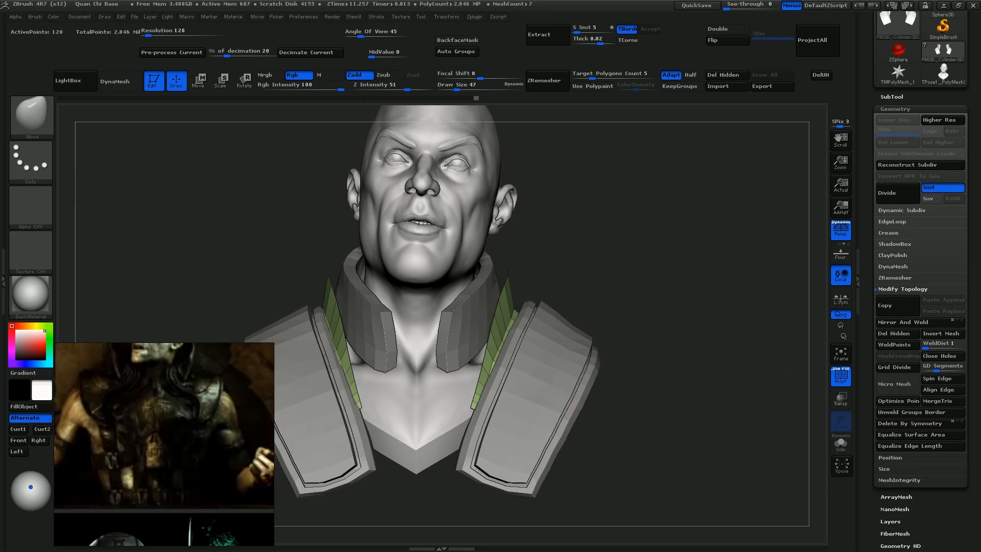
drag(588, 312, 662, 312)
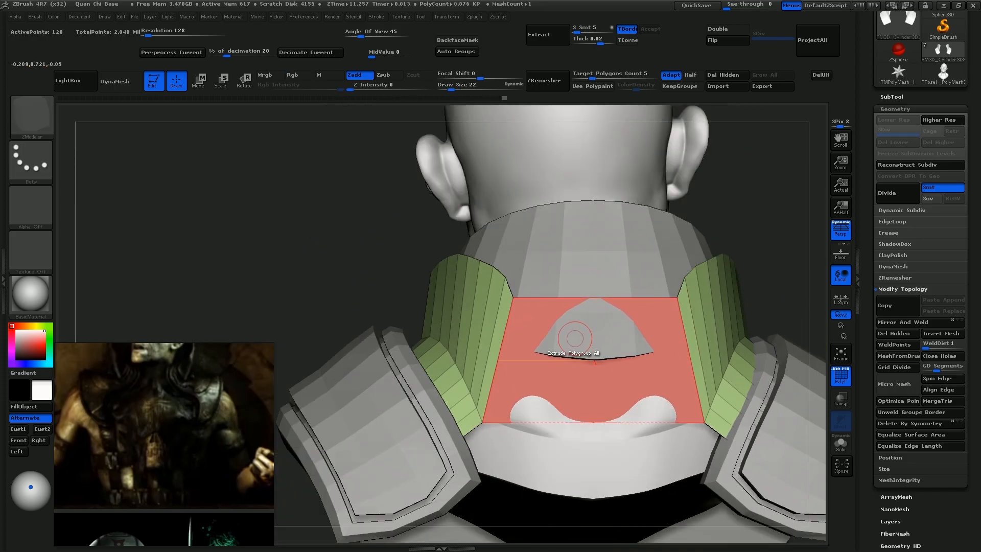
drag(574, 338, 459, 343)
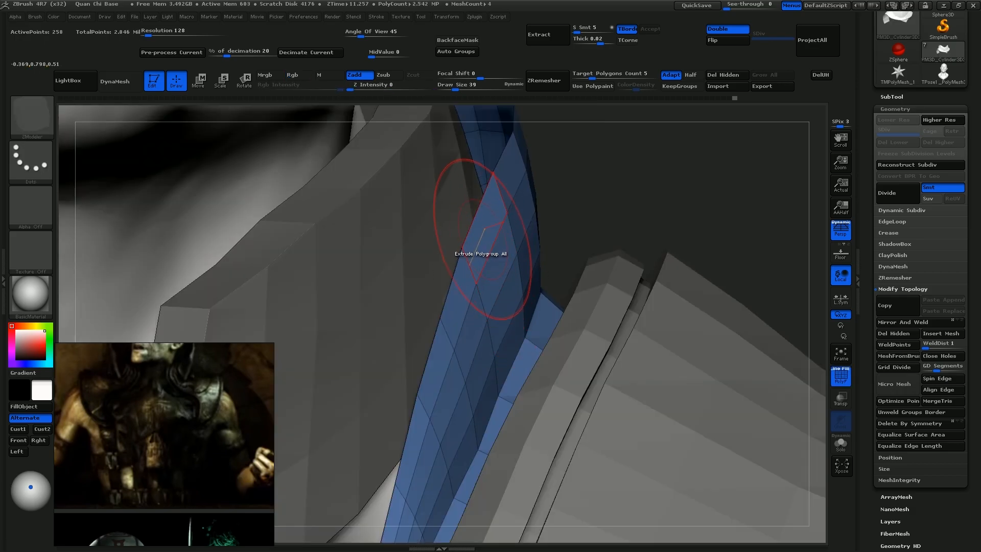
drag(486, 254, 463, 259)
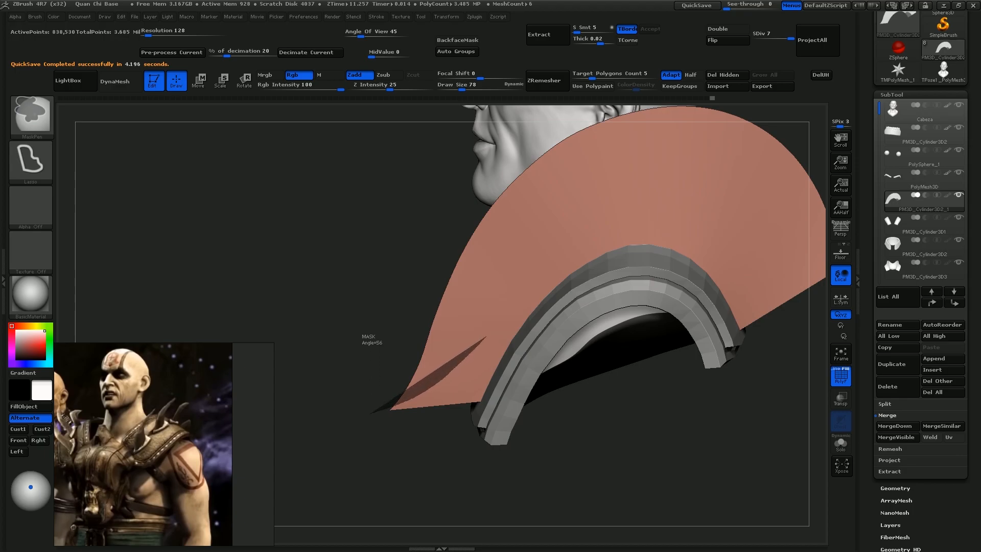
Step: Mask the pointed front tip and the rounded cut-outs along the inner edge of the large curved shoulder plate
mouse_move(363, 335)
ctrl+mouse_down()
mouse_move(556, 358)
mouse_move(415, 512)
ctrl+mouse_up()
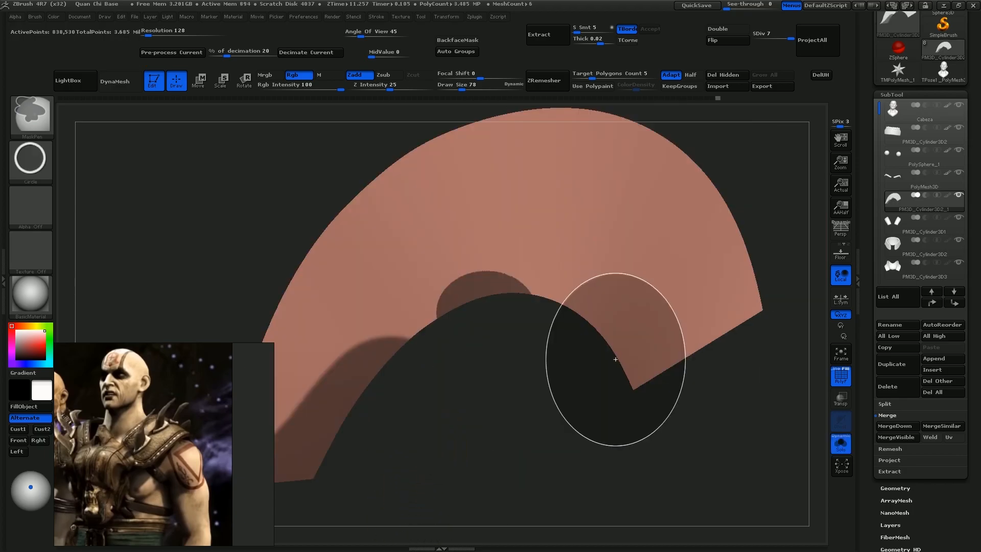
ctrl+shift+drag(615, 359, 615, 359)
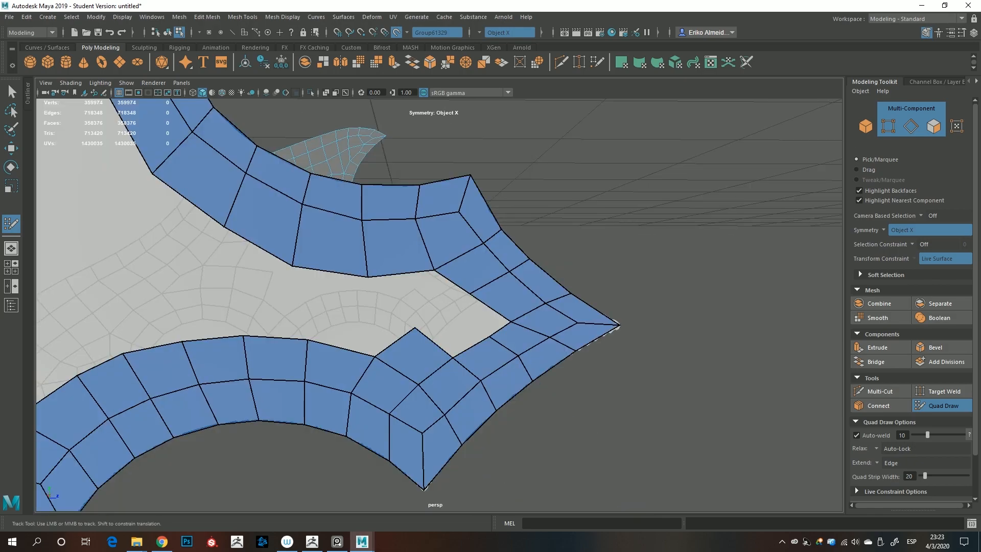
Step: Fill the open middle of the spiked plate with quads using Quad Draw in Maya, and adjust the curved trim strip beneath it in ZBrush
shift+click(434, 337)
shift+click(480, 315)
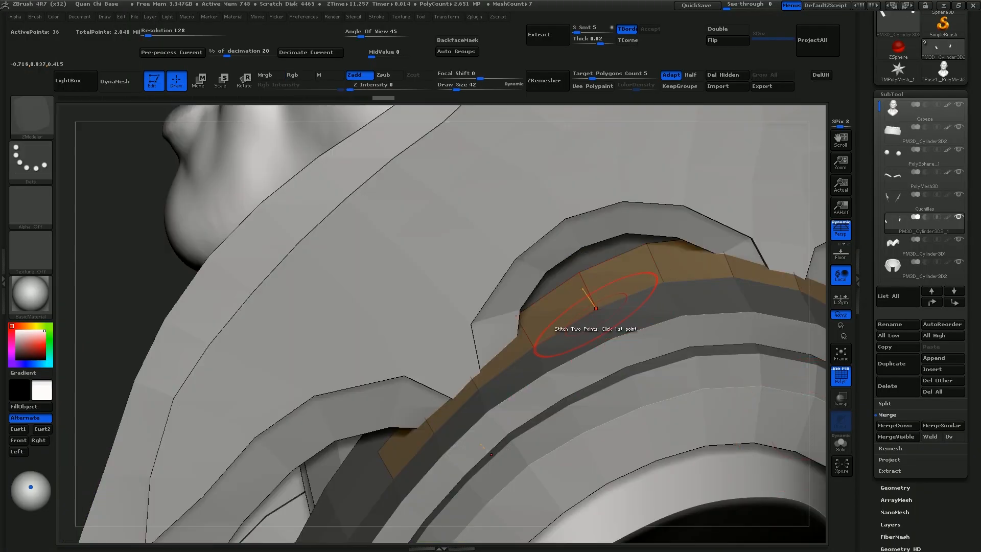
drag(556, 309, 561, 302)
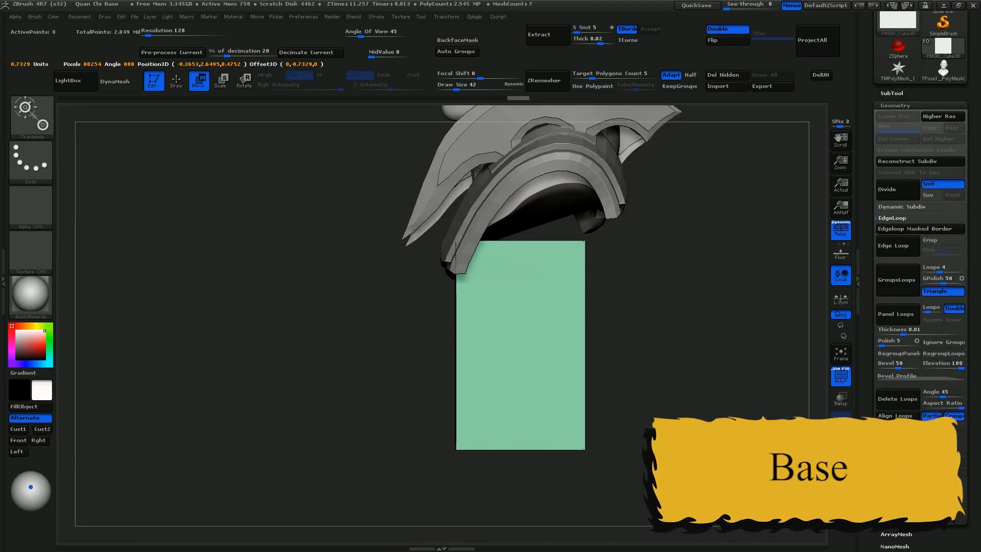
Step: Move the tall base block into place beneath the bust's shoulders with Transpose and edit its side polygon with ZModeler
key(q)
key(w)
shift+drag(566, 325, 565, 497)
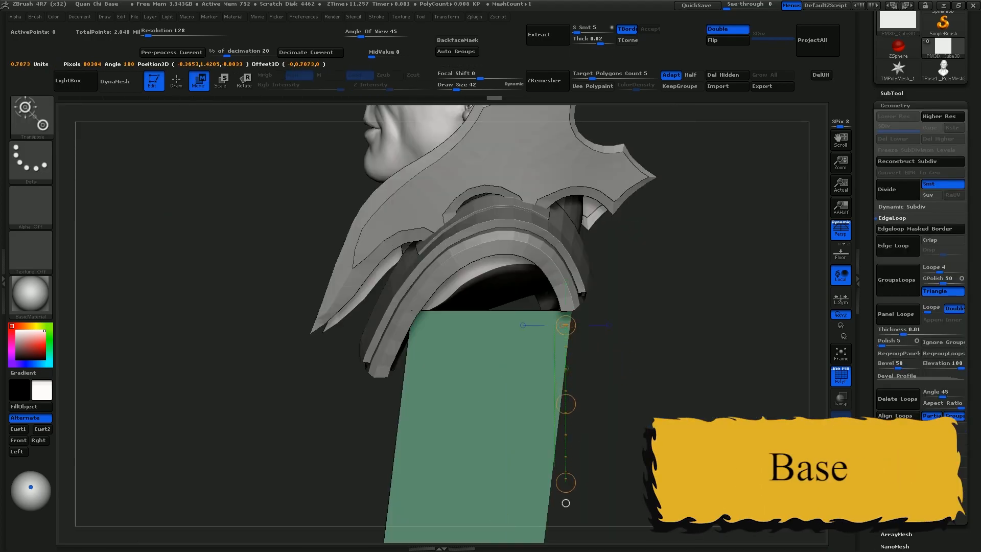
drag(566, 402, 560, 363)
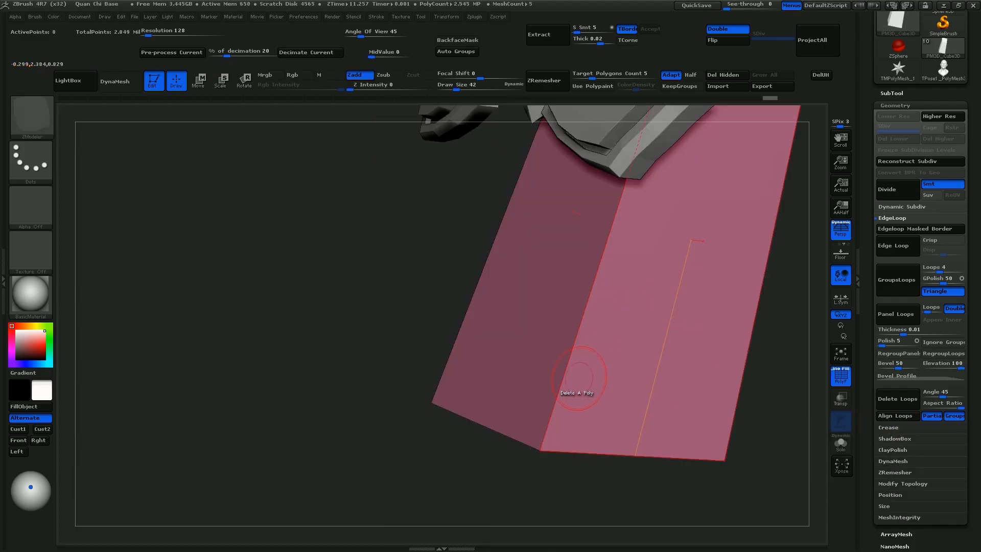
click(579, 378)
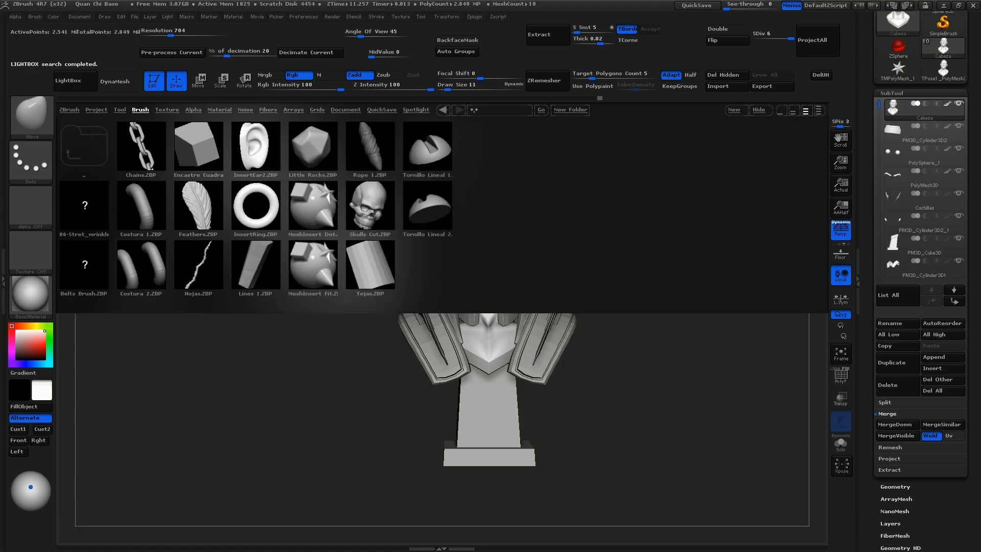
Step: Load the skull insert brush and place a front-facing skull on the side of the base pillar
double_click(363, 218)
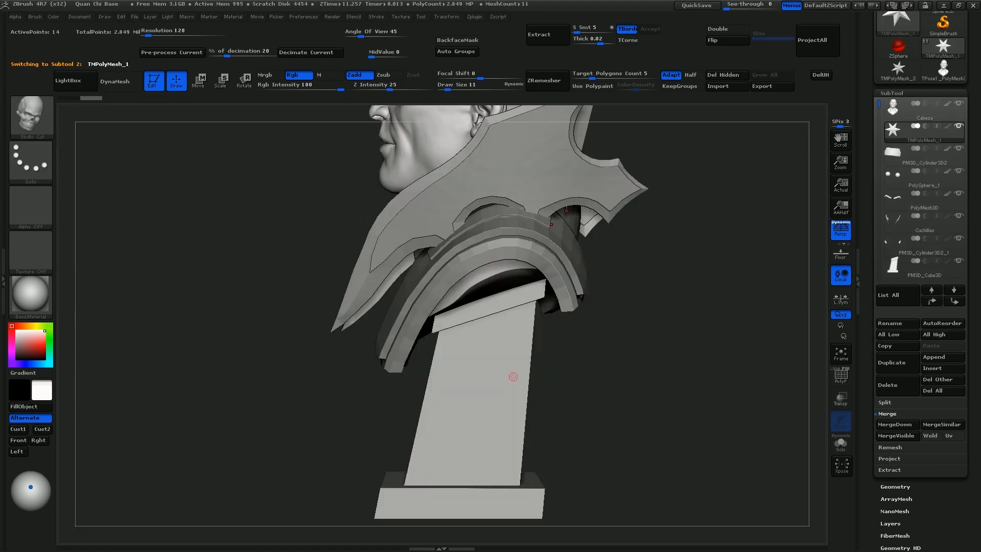
drag(470, 409, 515, 454)
key(w)
mouse_move(486, 377)
shift+mouse_down()
mouse_move(646, 376)
mouse_move(631, 376)
shift+mouse_up()
key(e)
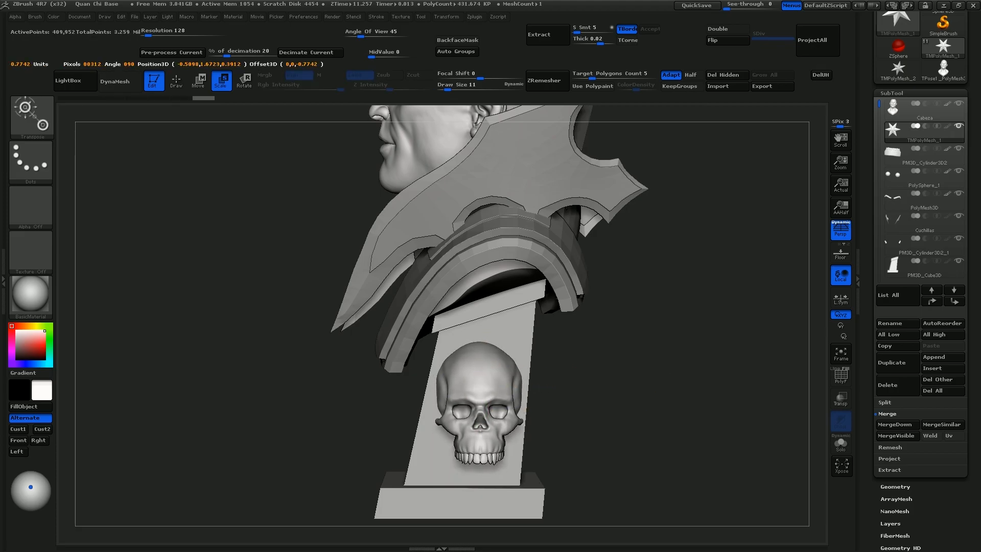
Step: Place another skull on the front face of the base pillar with the insert brush
key(q)
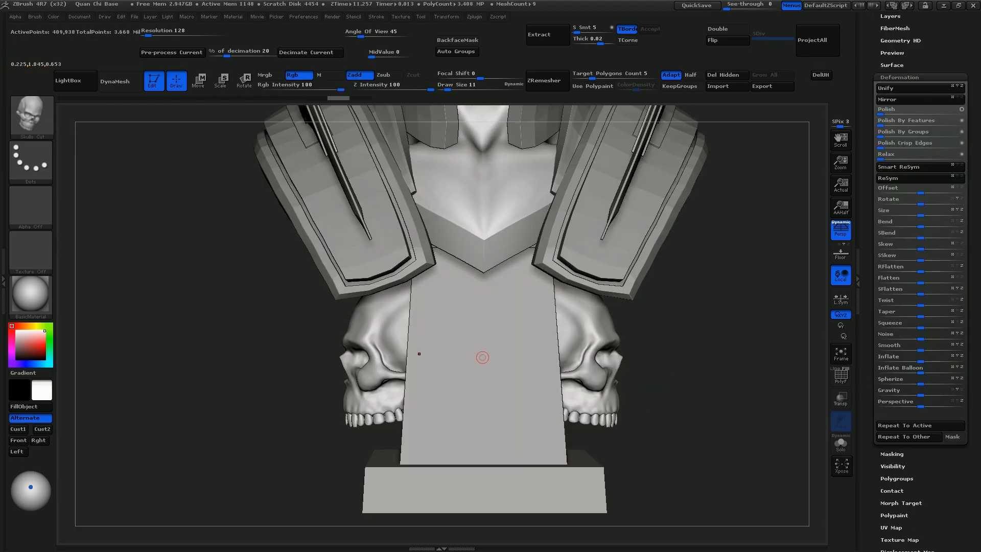
drag(482, 357, 485, 424)
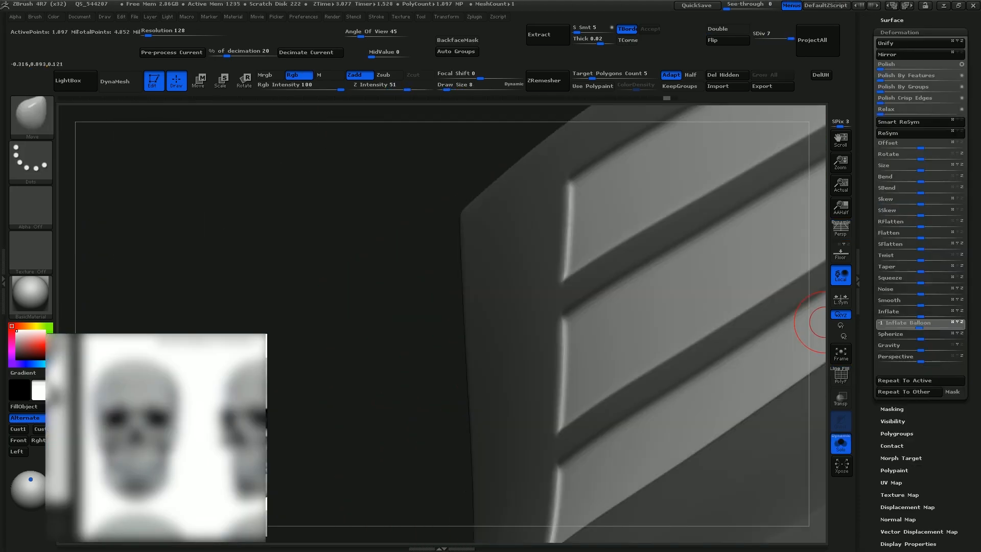
Step: Inflate the ribbed armour piece slightly, and insert an edge loop and a stitched seam along the shoulder pad's border strip
drag(918, 322, 915, 322)
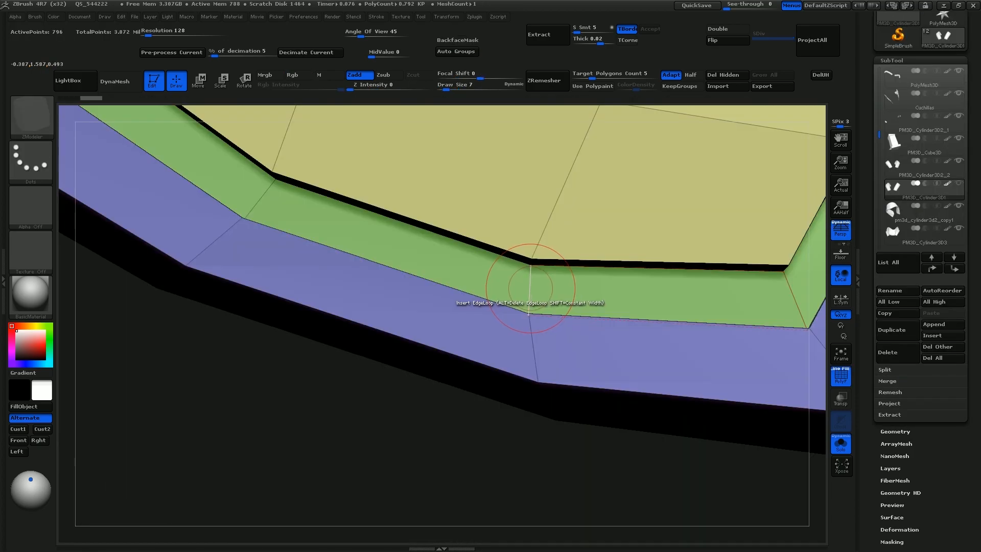
click(530, 289)
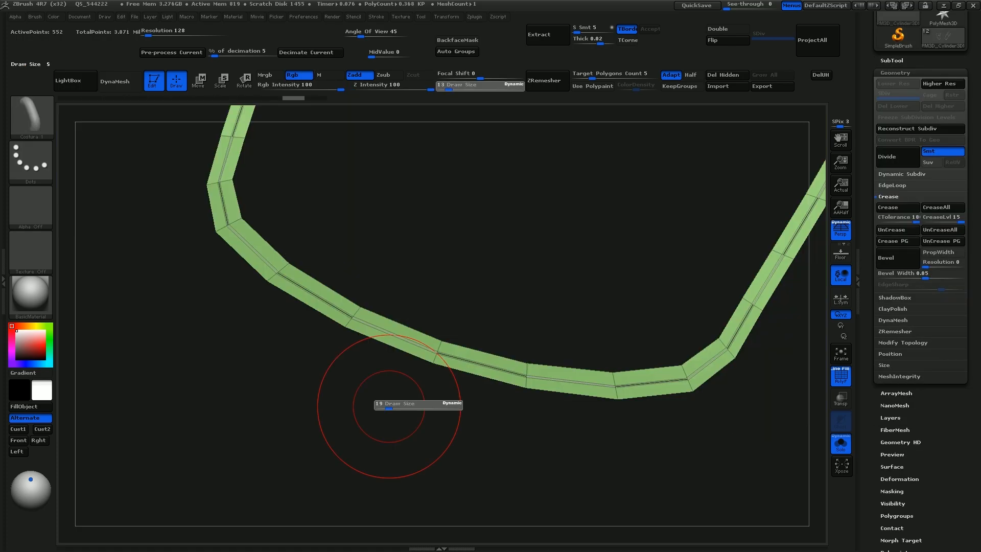
click(406, 340)
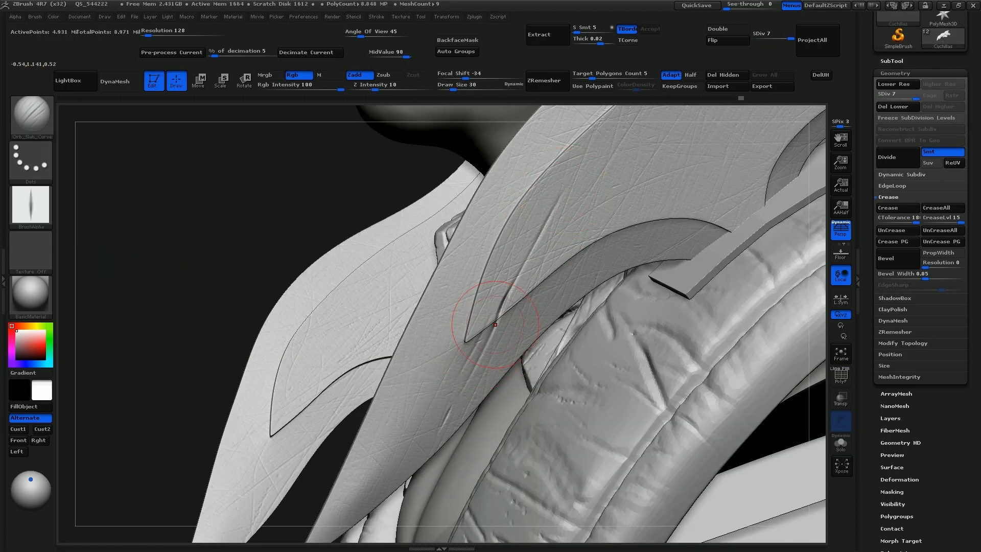
Step: Sculpt scratches into the large curved shoulder plate and push a chipped notch into its edge with the Move brush
alt+right_drag(435, 417, 491, 291)
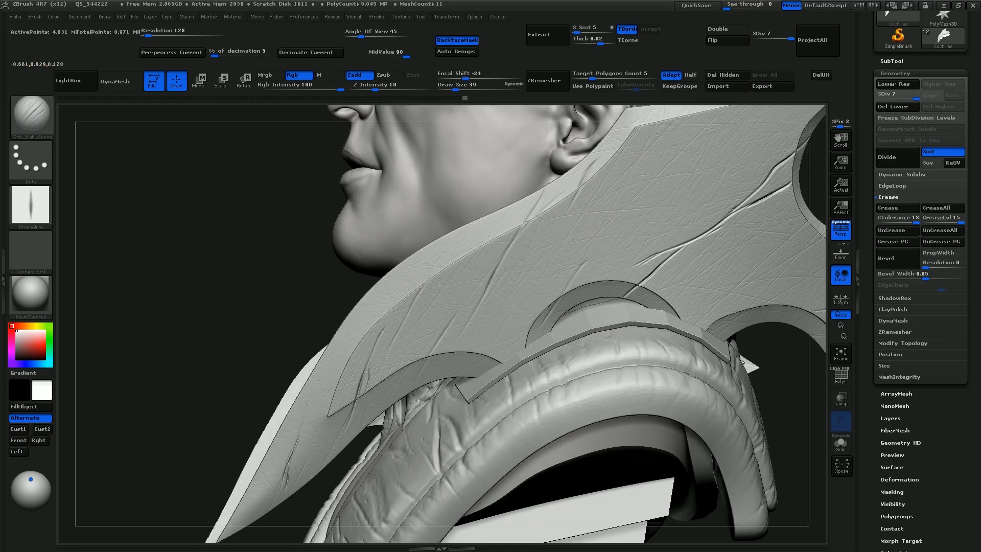
alt+right_drag(504, 329, 514, 342)
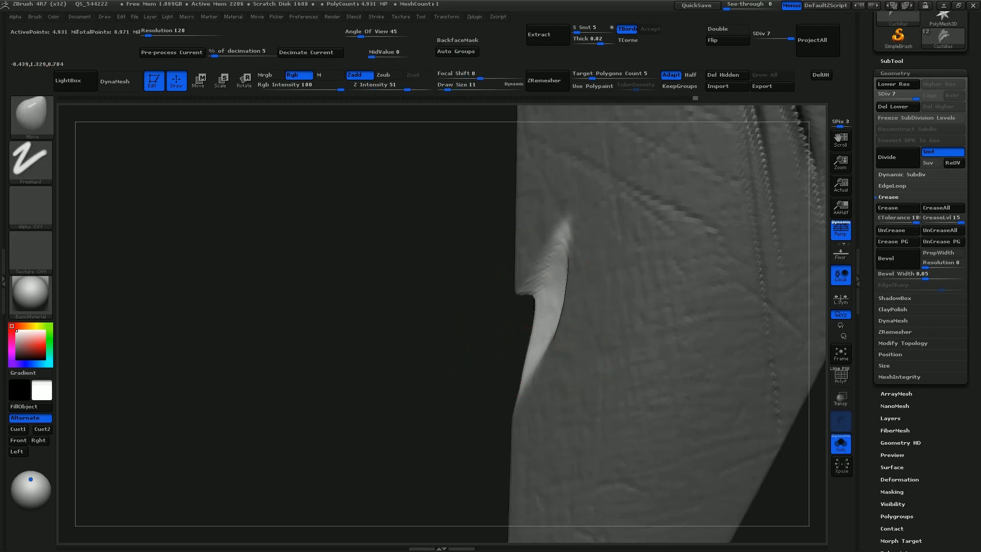
right_drag(548, 296, 560, 306)
key(s)
click(557, 308)
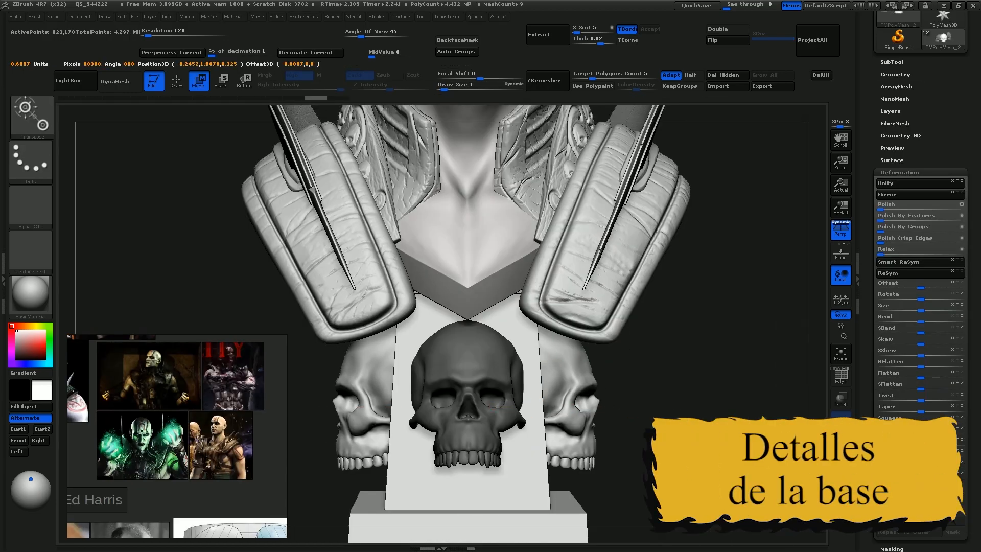
Step: Move the unmasked side skulls slightly along the pillar with Transpose, keeping the front skull masked
drag(599, 408, 582, 407)
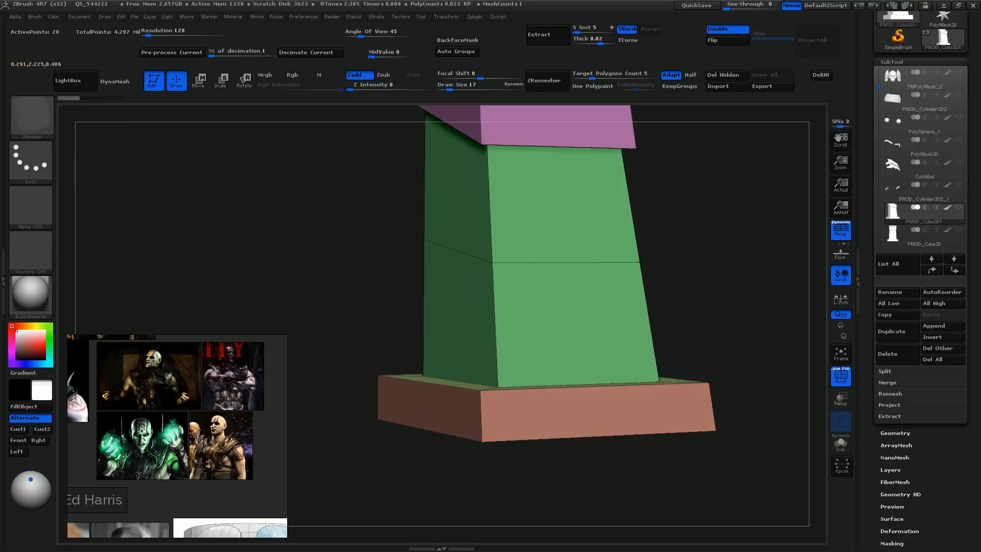
Step: Insert ZModeler edge loops in the pillar's sides to divide them into horizontal bands and brick-width columns
drag(492, 244, 491, 232)
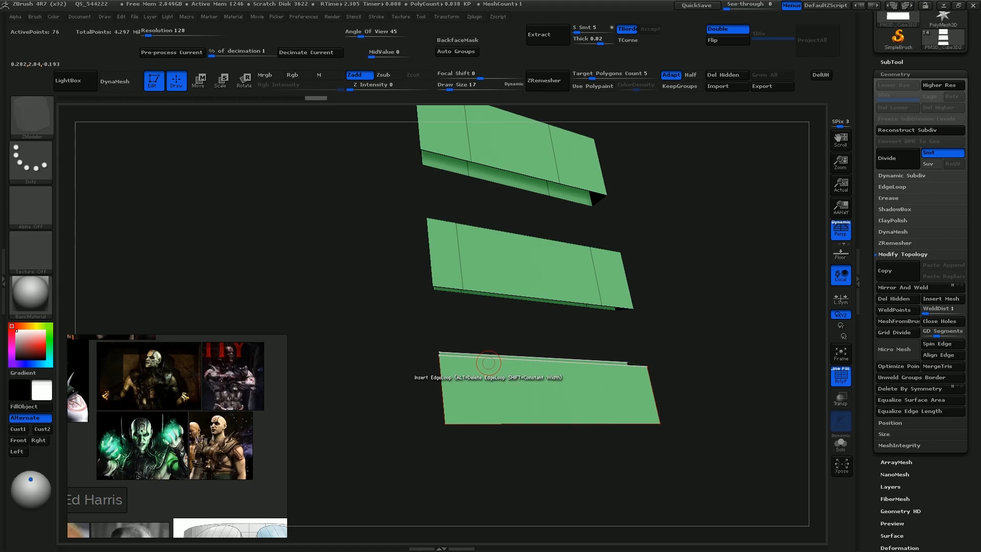
click(489, 363)
click(610, 394)
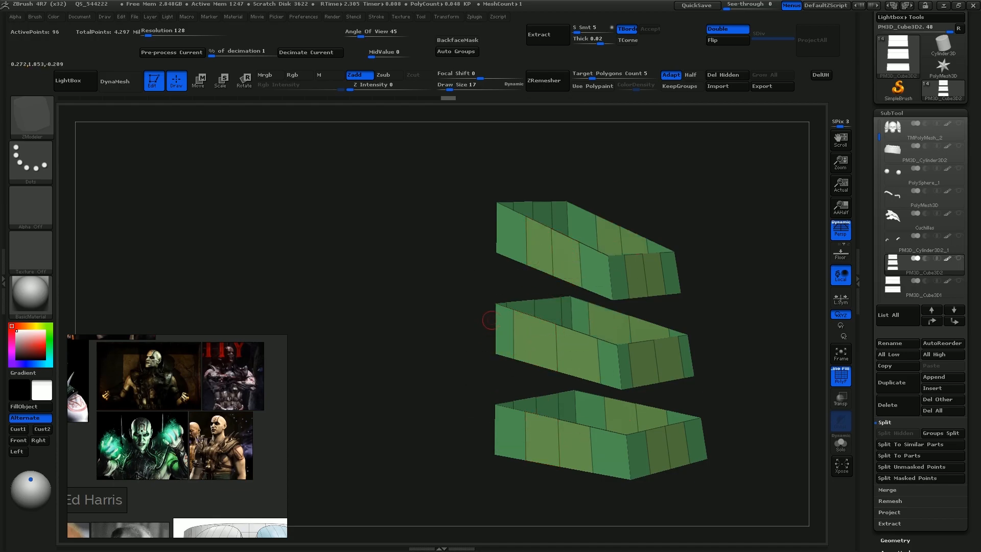
drag(486, 319, 554, 323)
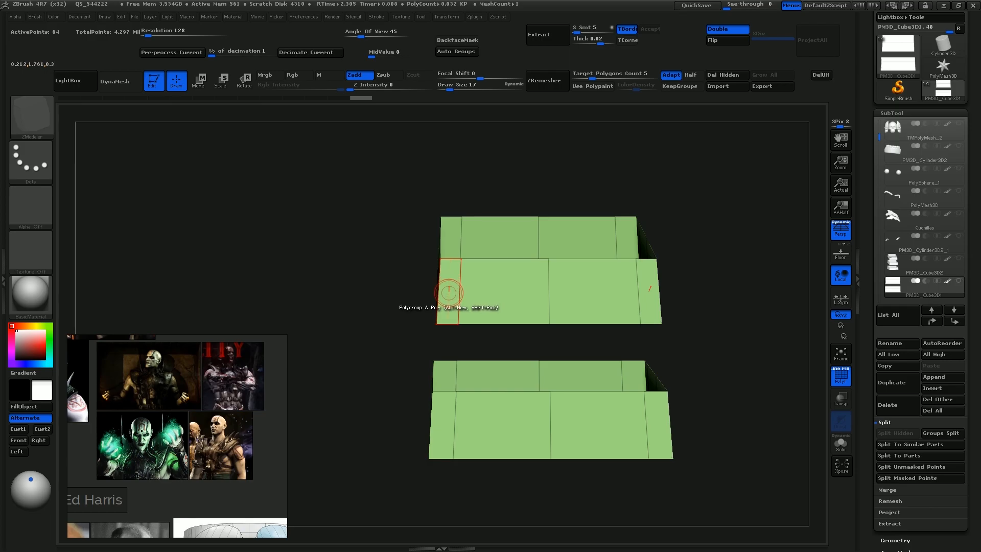
Step: Merge the two bands into one polygroup, and assign a separate polygroup to alternating corner and middle faces as bricks
key(ctrl+w)
click(493, 300)
click(466, 407)
drag(511, 342, 470, 373)
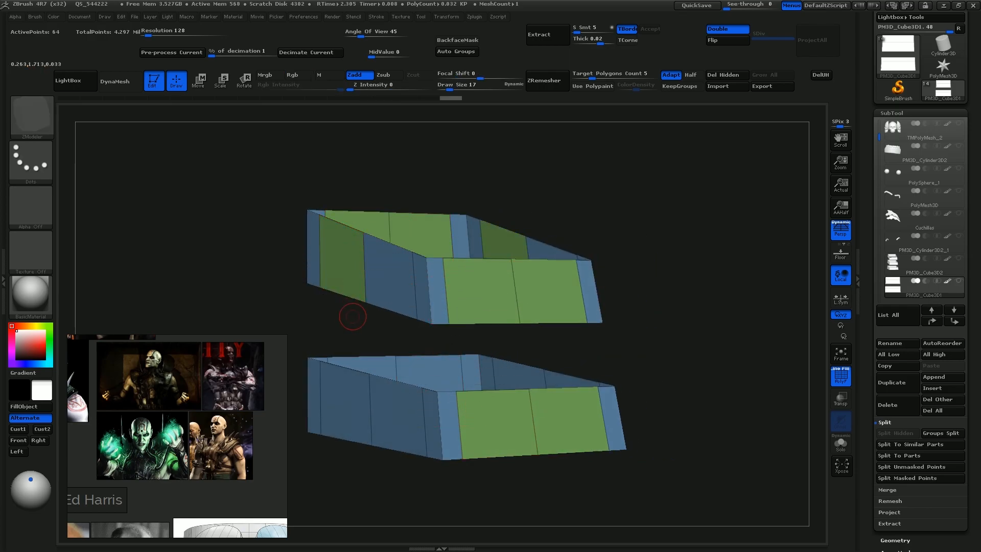
Step: Select the three-band pillar mesh and split it into separate subtools by polygroup
click(899, 263)
click(940, 432)
click(787, 455)
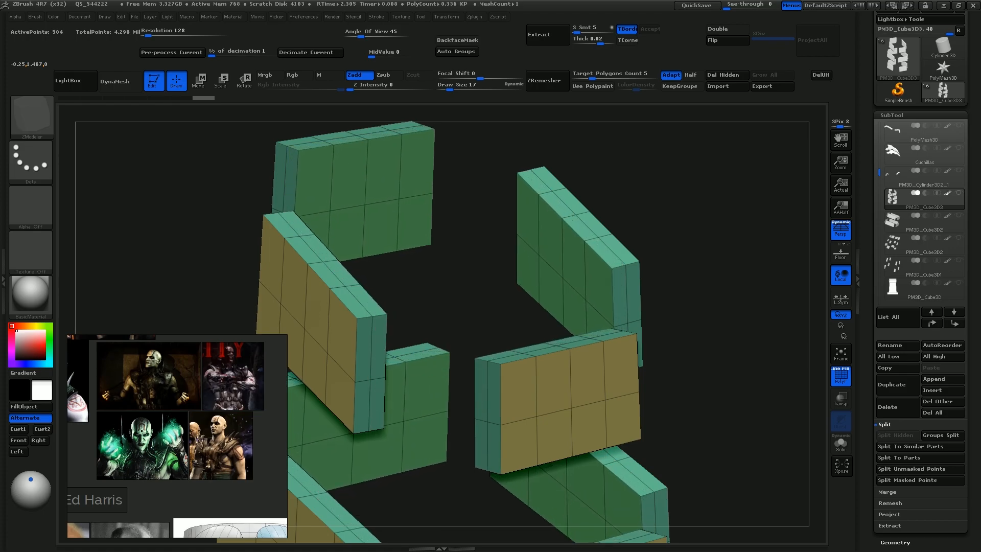
Step: Select each brick subtool in turn and adjust the brick ends so the middle and corner pieces interlock around the pillar
alt+click(499, 306)
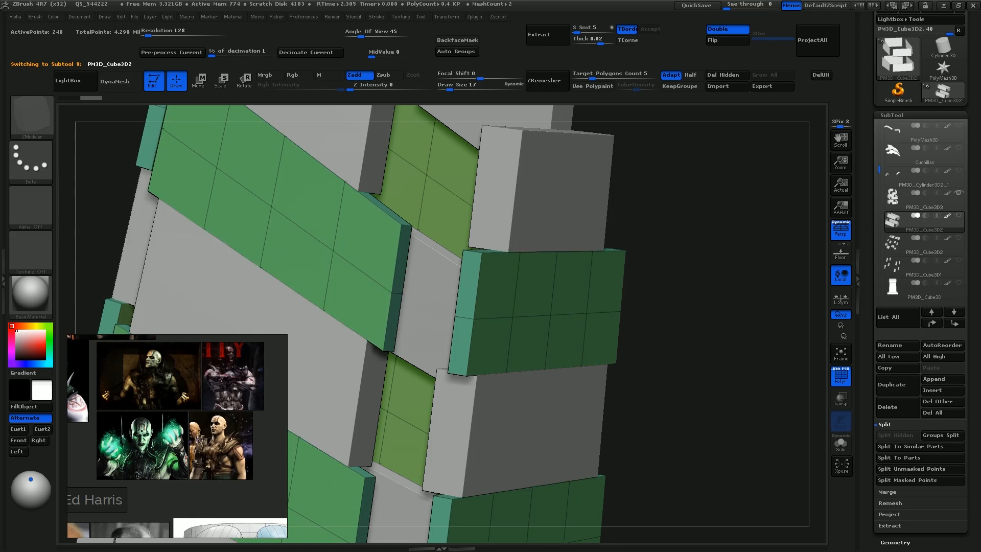
ctrl+shift+click(591, 300)
drag(540, 227, 511, 286)
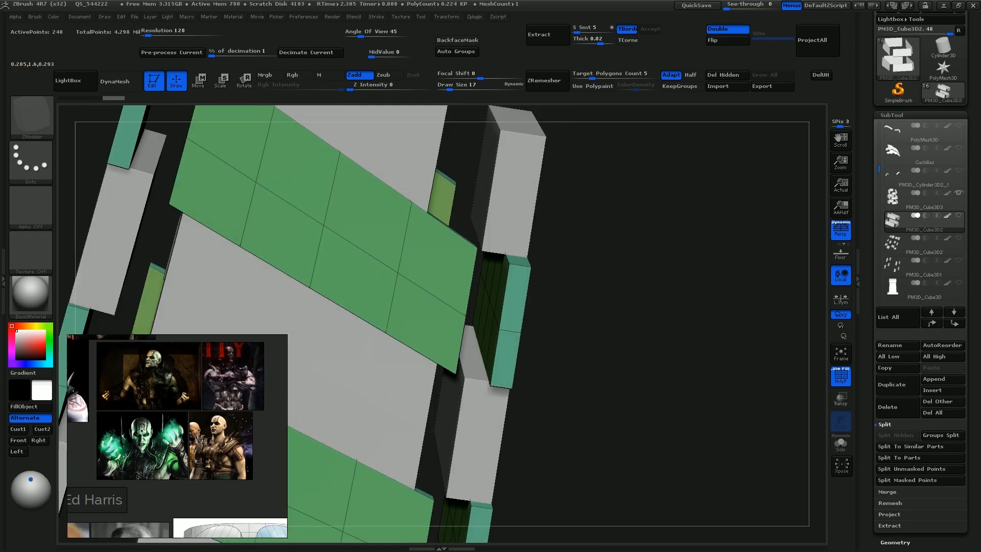
alt+click(504, 284)
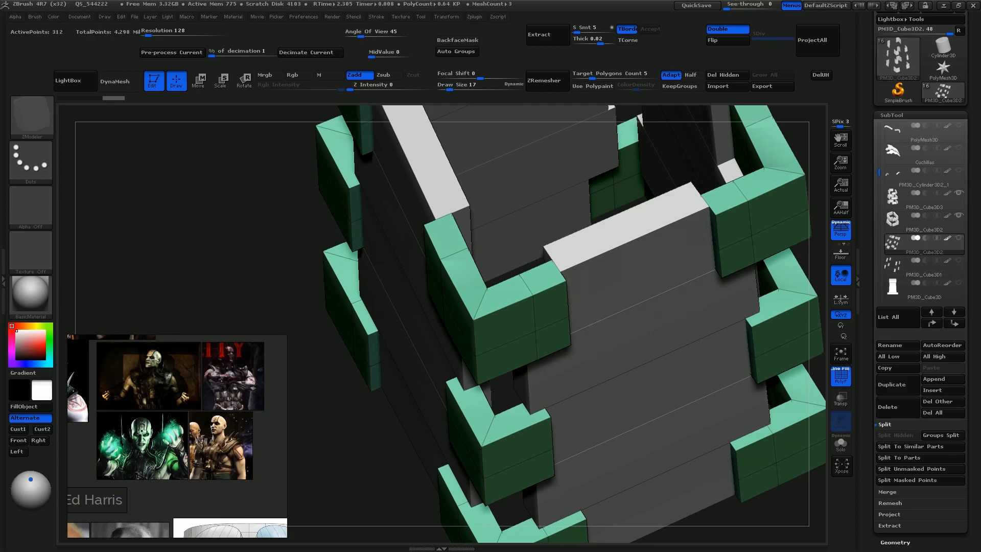
alt+click(539, 358)
drag(539, 347, 539, 295)
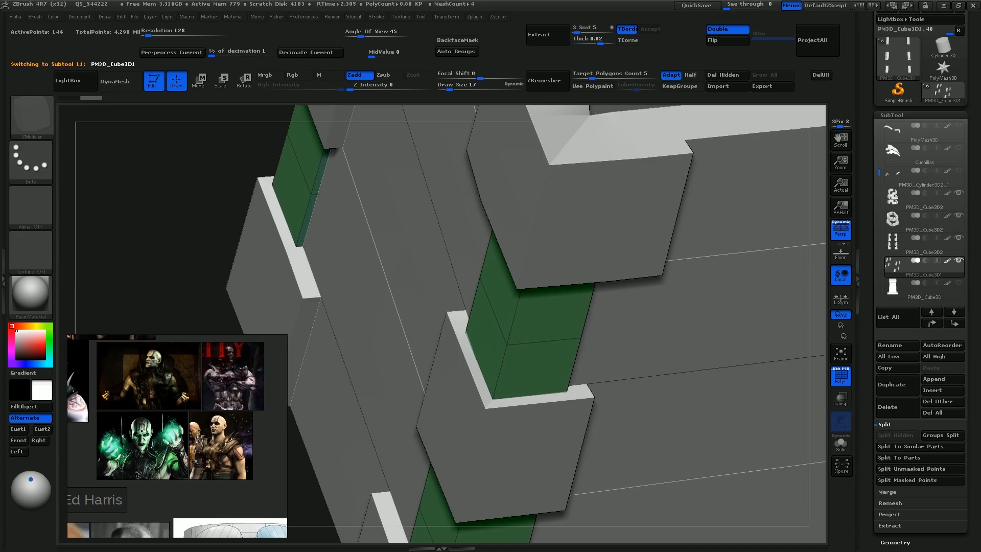
drag(601, 350, 663, 339)
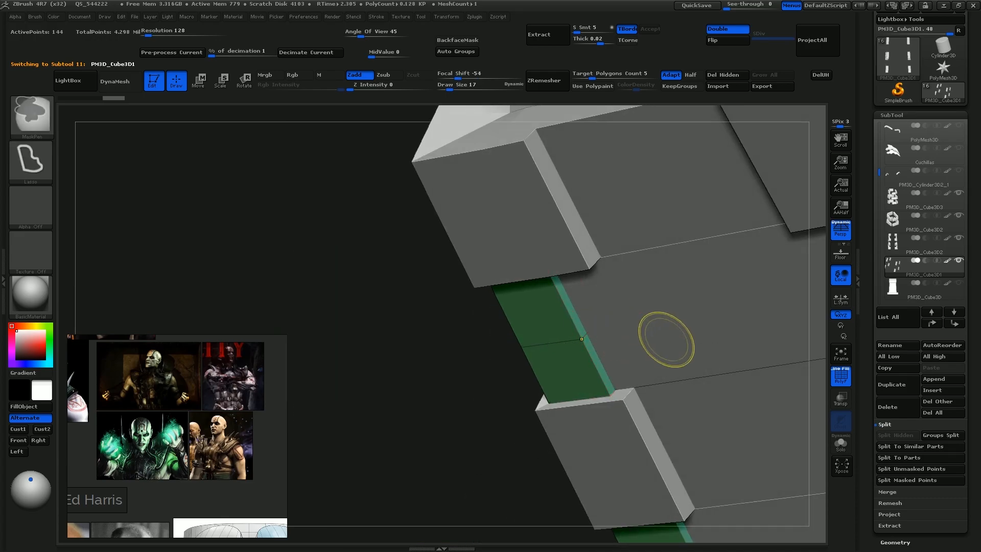
Step: Nudge the corner bricks and neighbouring bricks into line with the Move brush to close the gaps between rows
key(b)
key(m)
key(v)
alt+click(562, 337)
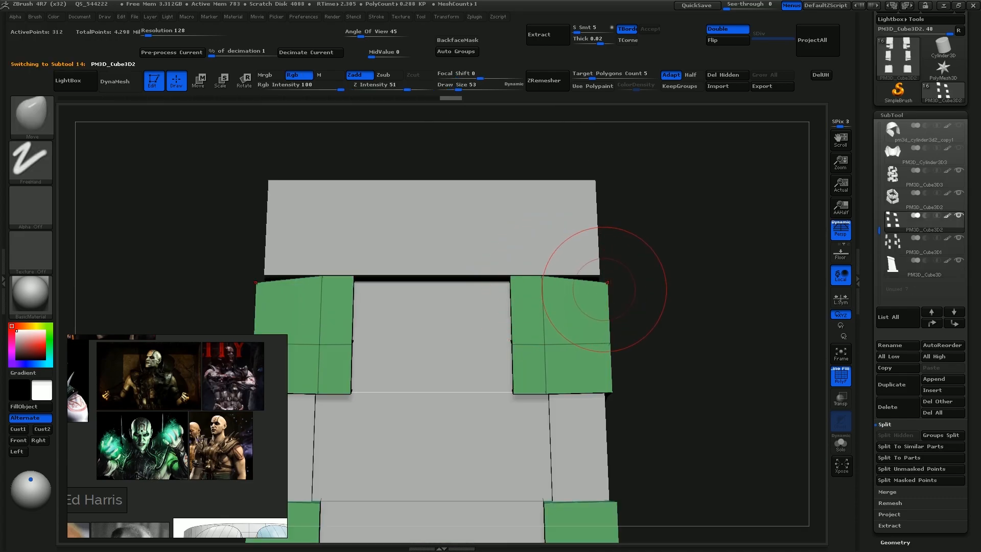
drag(591, 263, 591, 258)
alt+click(431, 350)
key(s)
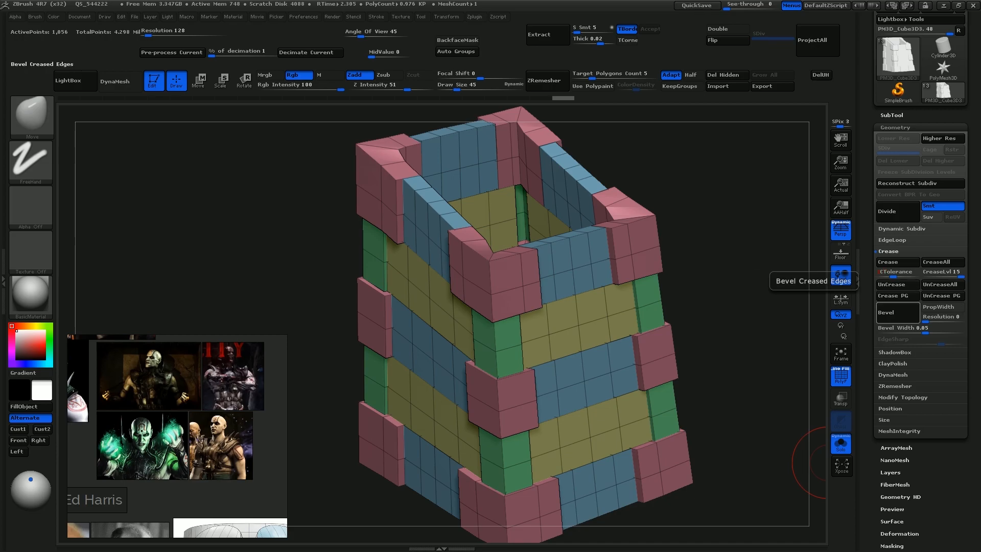
Step: Crease the merged brick mesh with a crease tolerance of 45 and subdivide it
click(898, 262)
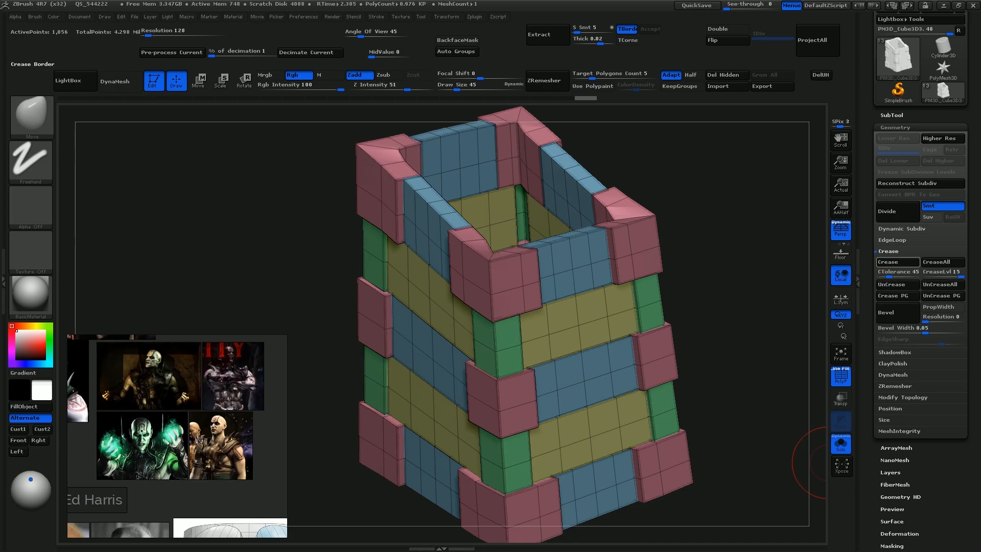
drag(713, 271, 718, 321)
key(ctrl+d)
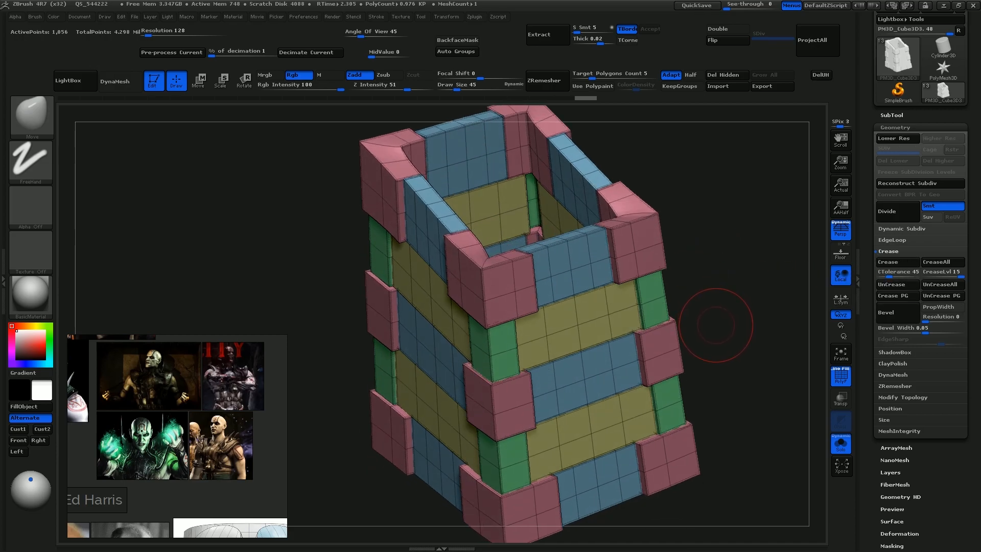
key(shift)
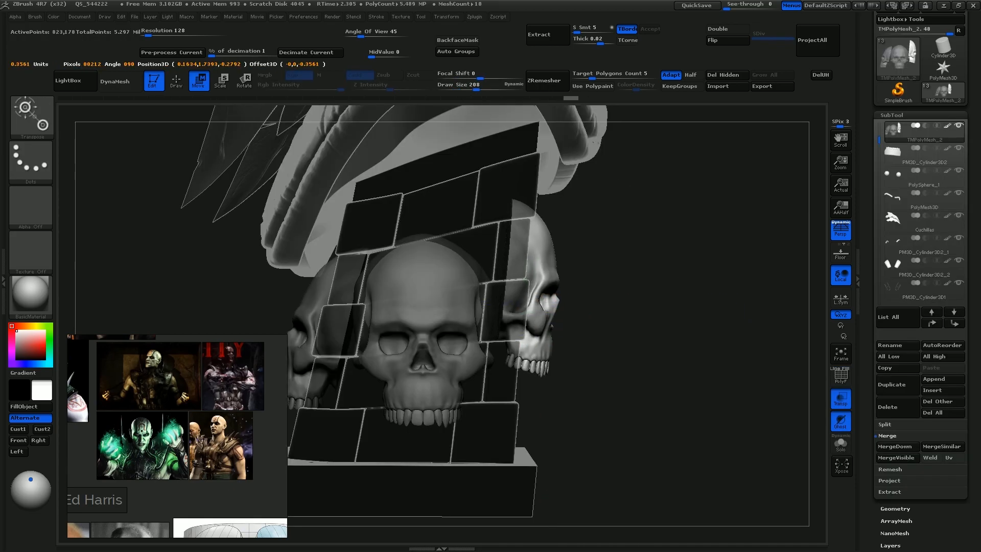
Step: Raise the skulls slightly on the brick pillar with Transpose Move
key(q)
drag(587, 357, 542, 360)
key(w)
drag(501, 314, 501, 475)
drag(501, 394, 500, 377)
key(q)
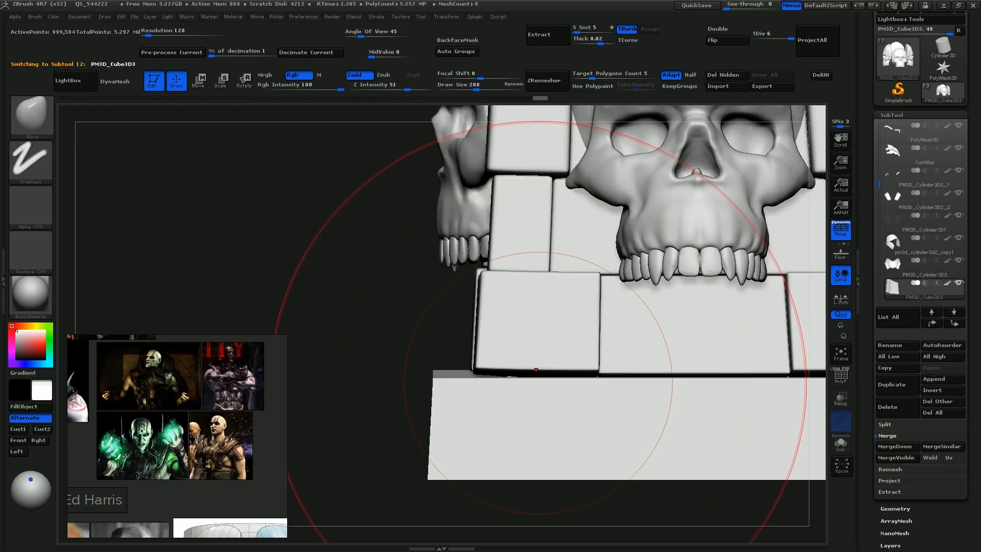
Step: Reshape the lowest bricks with the Move brush and wear down the corner bricks' edges with the Clay brush
key(s)
mouse_move(533, 386)
mouse_down()
mouse_move(542, 361)
mouse_move(557, 355)
mouse_up()
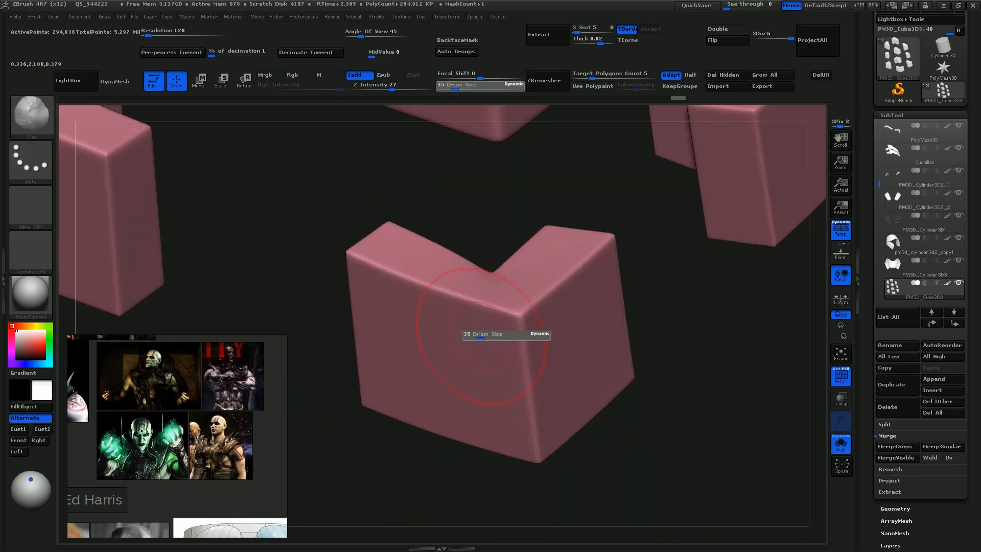
drag(527, 327, 357, 260)
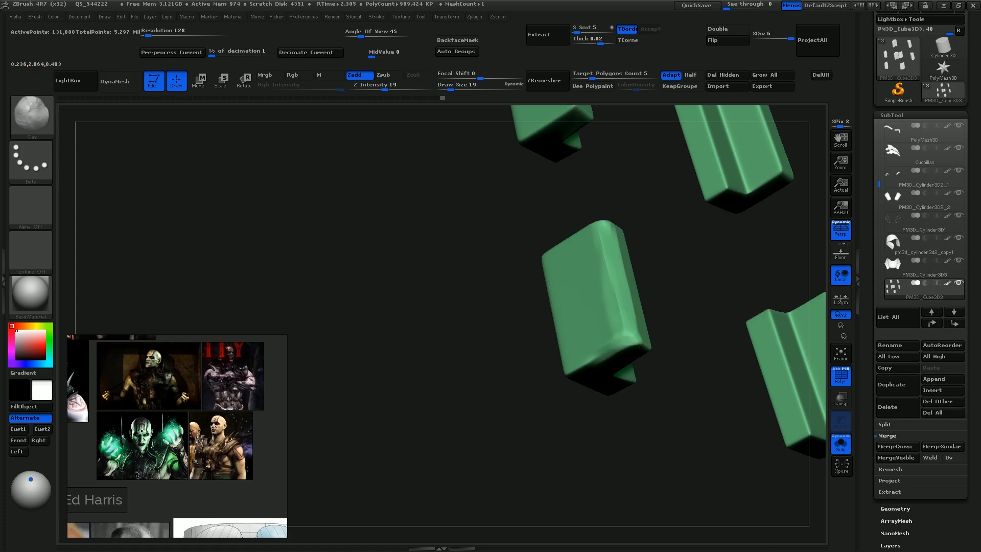
drag(493, 309, 567, 303)
mouse_move(567, 303)
mouse_down()
mouse_move(577, 311)
mouse_move(554, 358)
mouse_move(551, 460)
mouse_up()
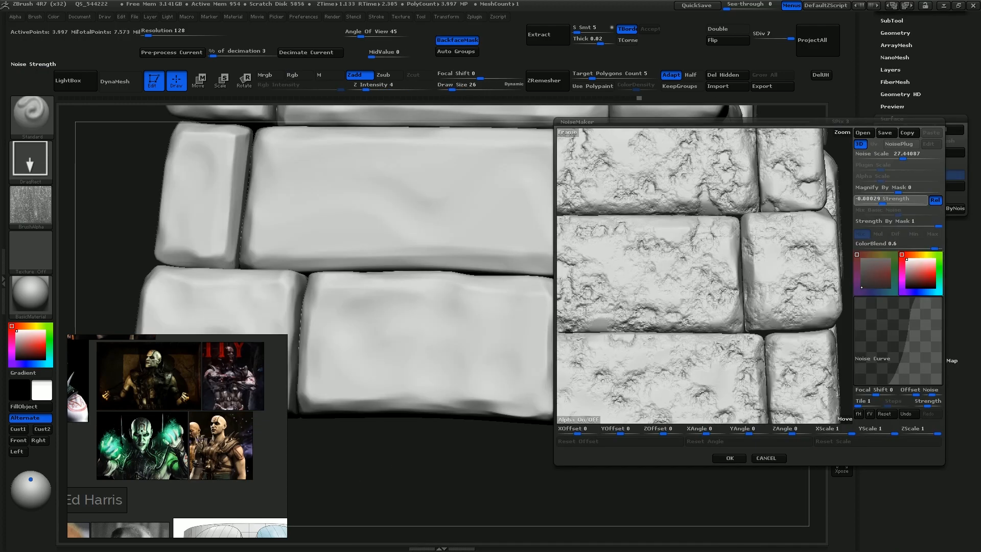
Step: Fine-tune the bricks' noise strength in NoiseMaker and sculpt worn stone detail into the bricks around the skull
drag(882, 203, 881, 203)
click(883, 203)
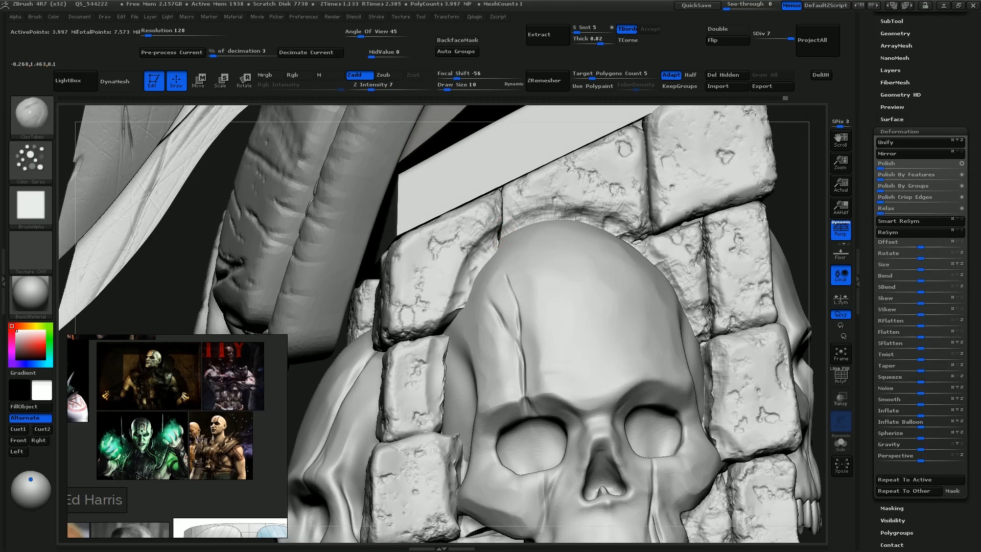
mouse_move(660, 280)
mouse_down()
mouse_move(638, 320)
mouse_move(562, 382)
mouse_up()
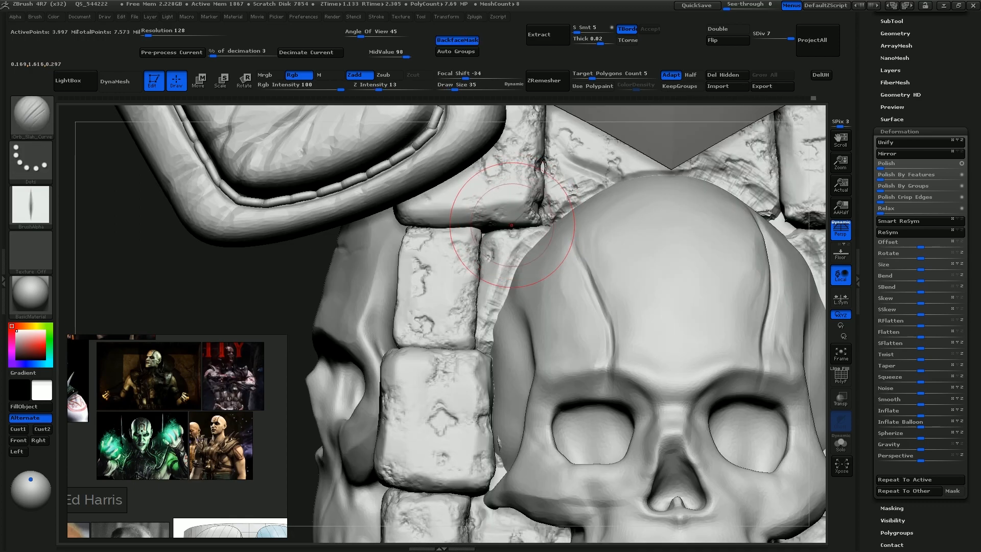
key(ctrl)
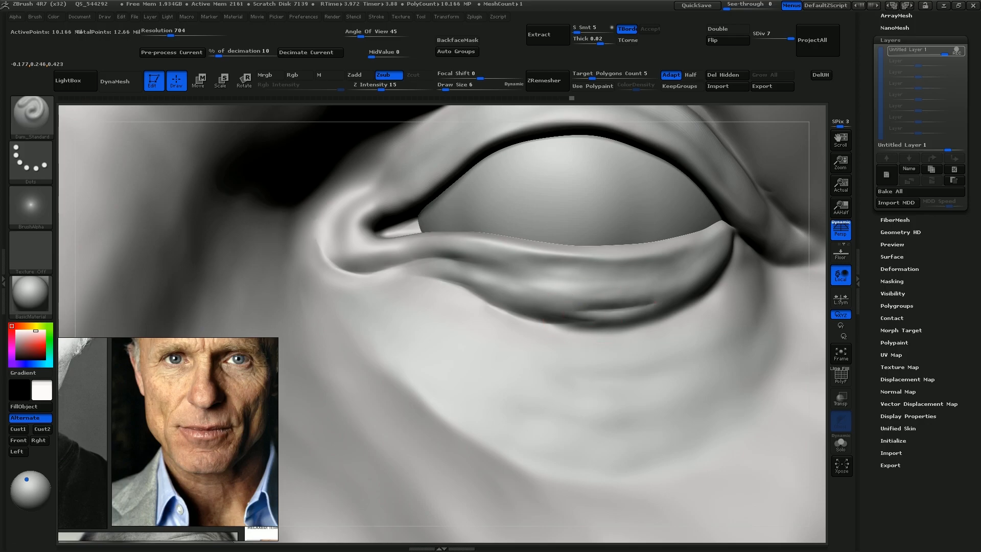
Step: Carve fine wrinkles under both eyes and down towards the cheeks with Dam_Standard at Z Intensity 15
key(shift)
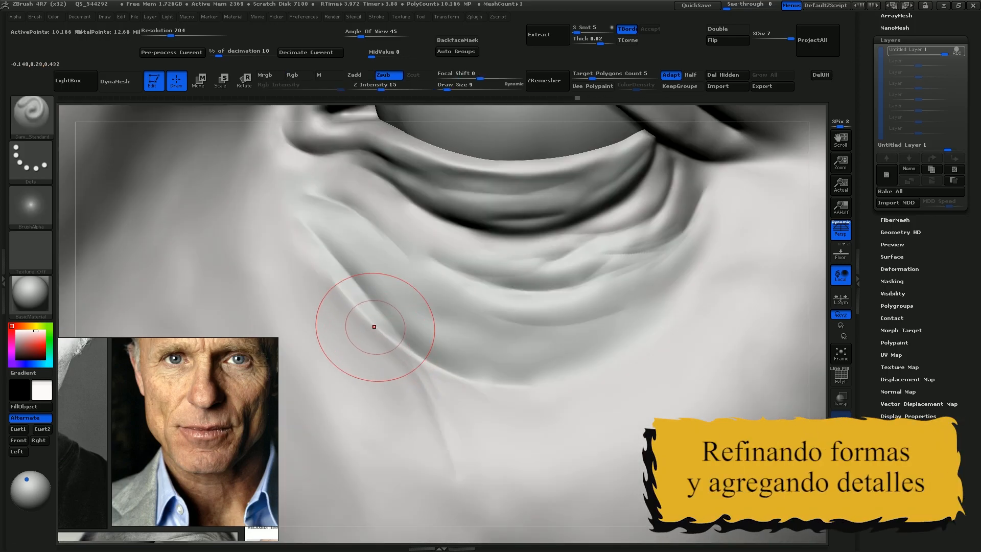
drag(374, 329, 438, 444)
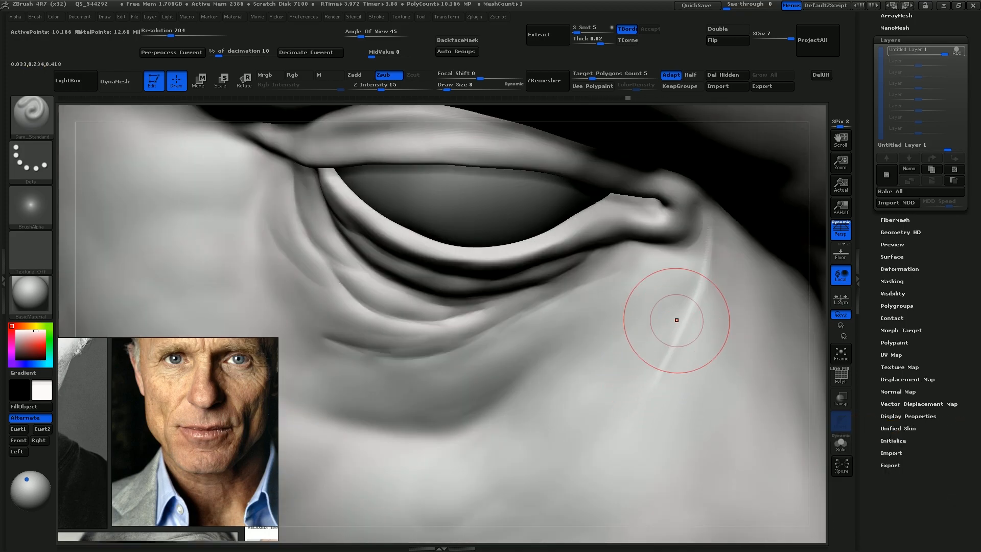
drag(674, 322, 635, 390)
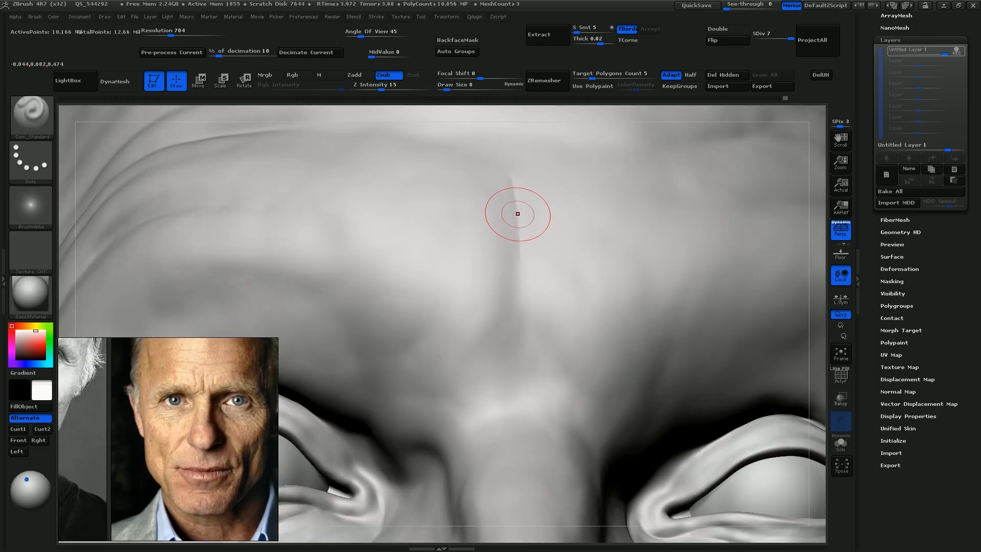
Step: Carve skin creases between the brows, on the cheek and around the chin with Dam_Standard
drag(510, 177, 513, 322)
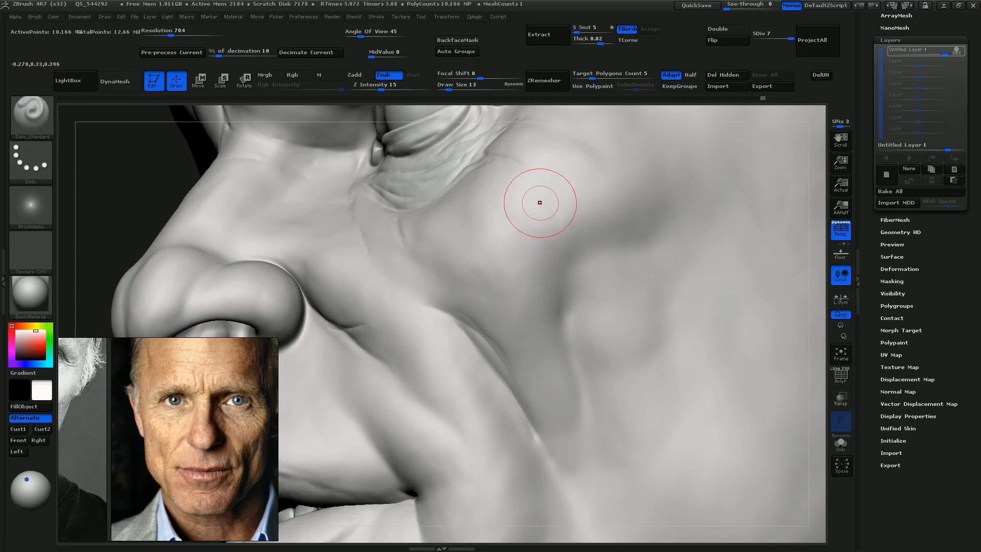
drag(537, 201, 569, 273)
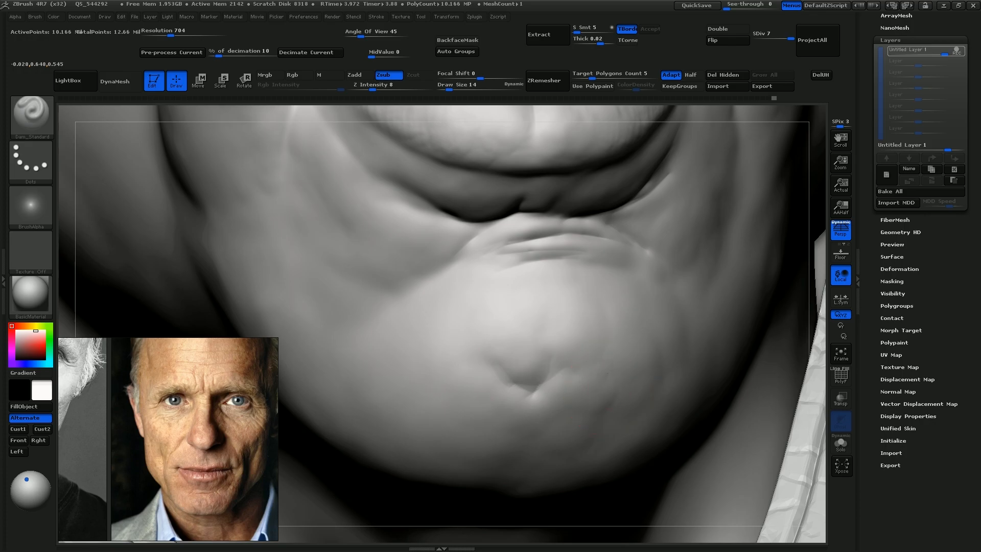
drag(606, 371, 570, 387)
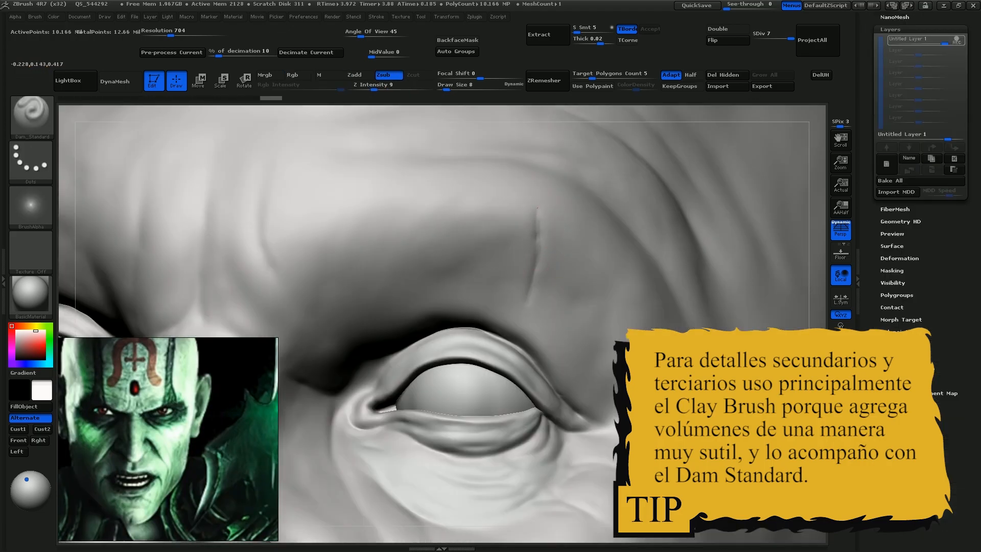
Step: Detail the scar above the eye and smooth the edges of the crack running down the forehead
drag(511, 253, 567, 252)
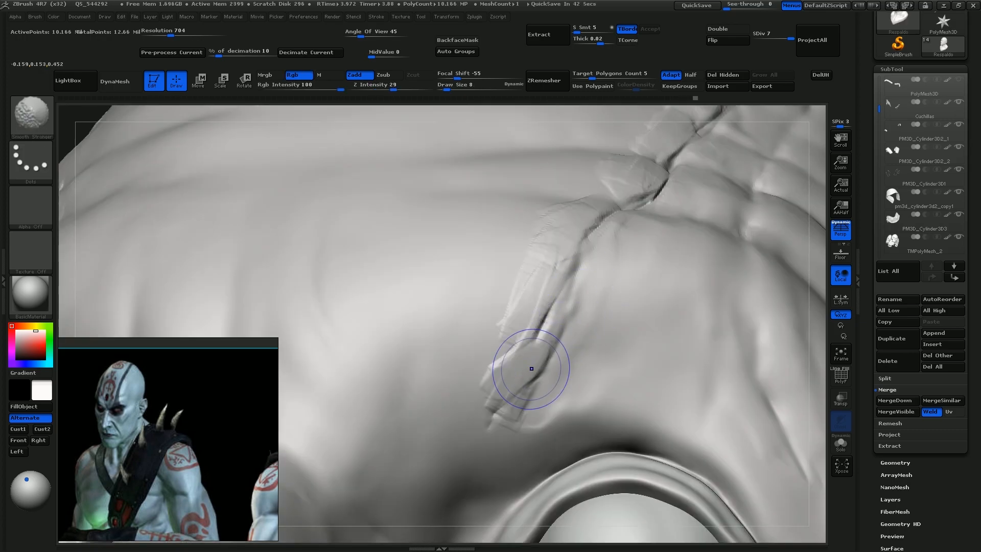
shift+drag(531, 369, 523, 326)
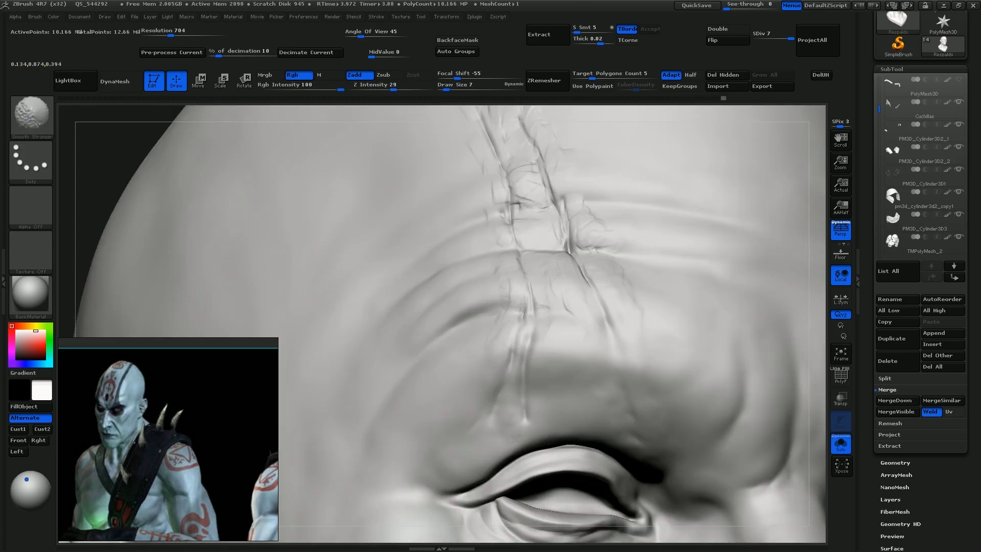